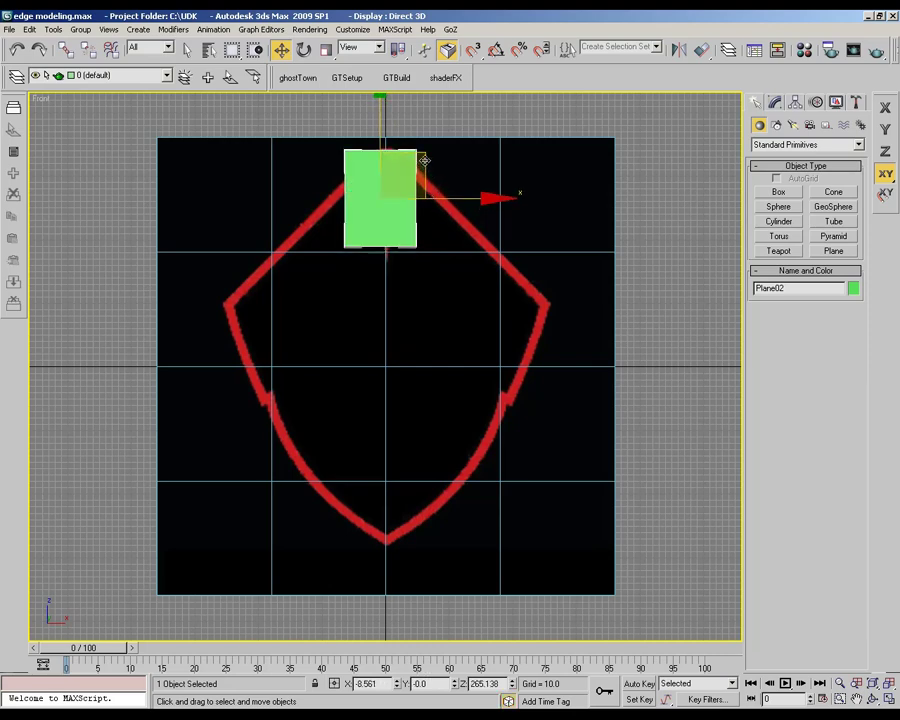
Step: Make the green plane see-through over the shield reference and convert it to an editable poly
right_click(397, 214)
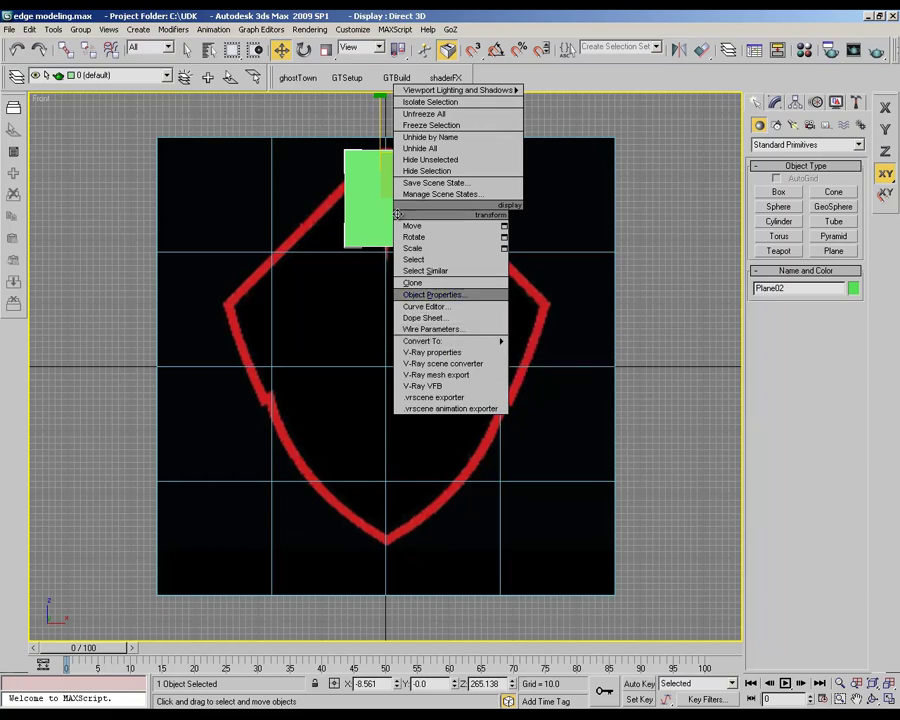
click(434, 295)
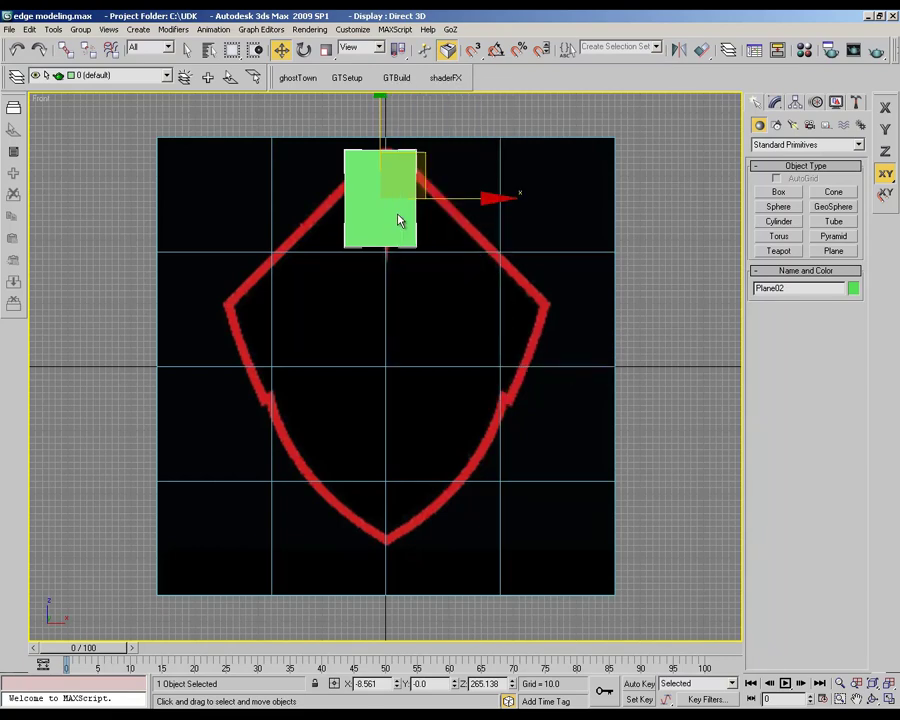
right_click(367, 206)
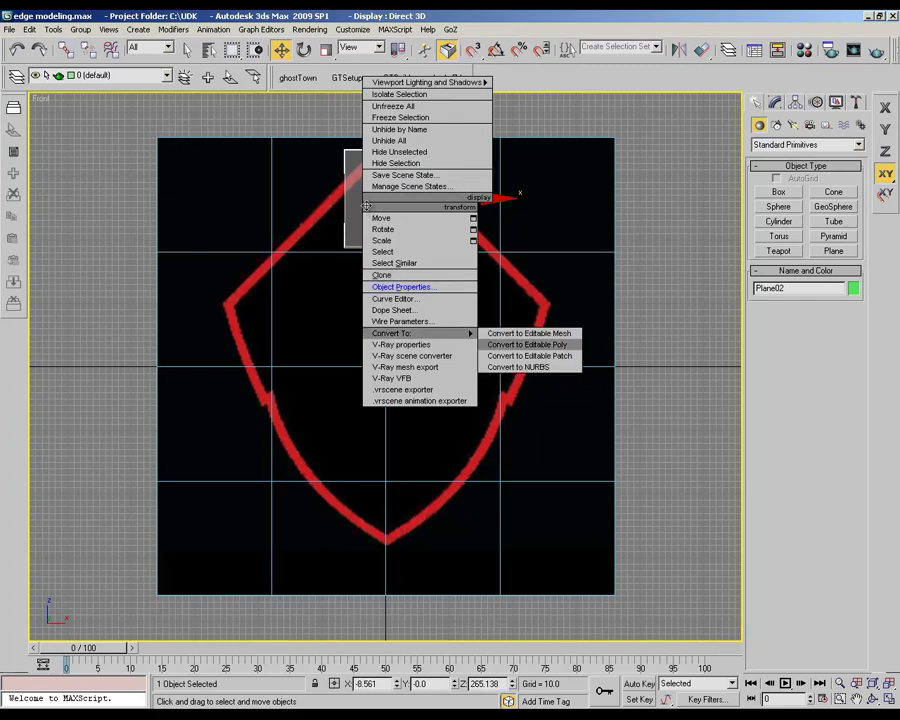
click(529, 344)
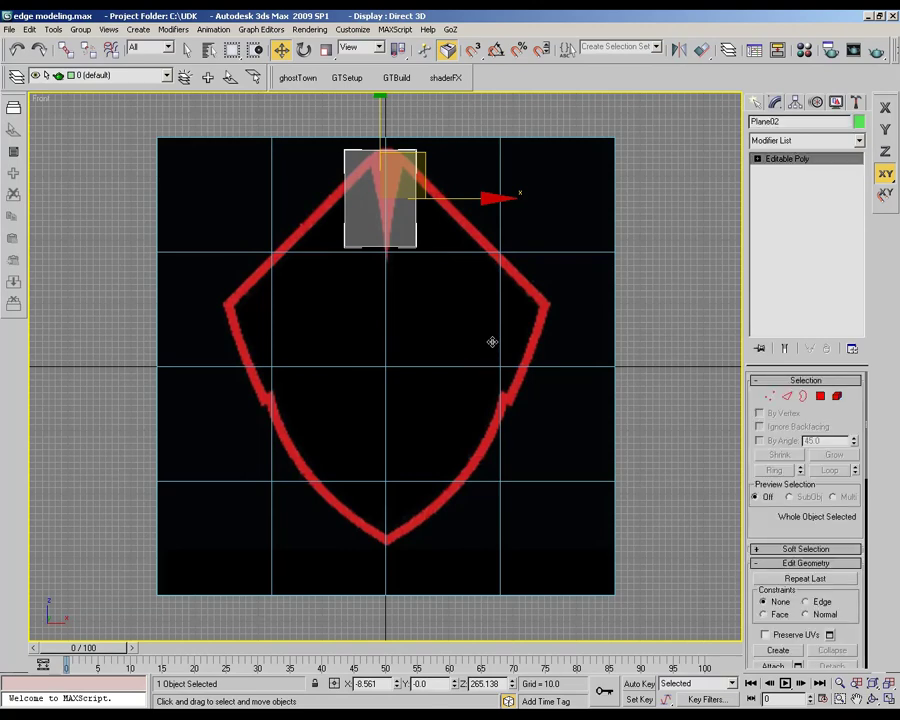
Step: Move the plane's two right-hand vertices along X to the shield's vertical centre line, at about X 0
key(z)
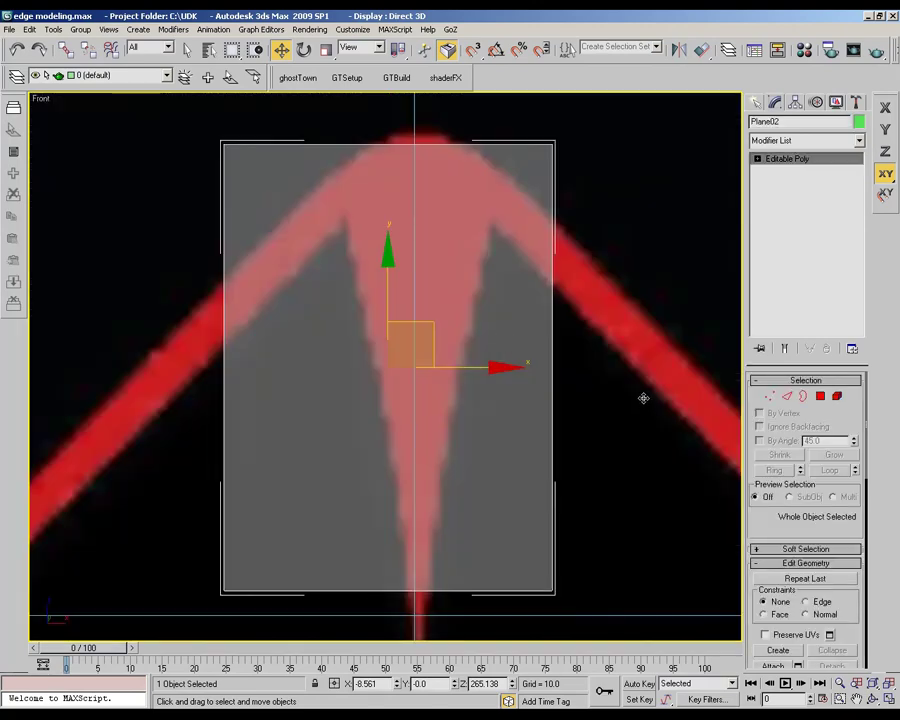
key(1)
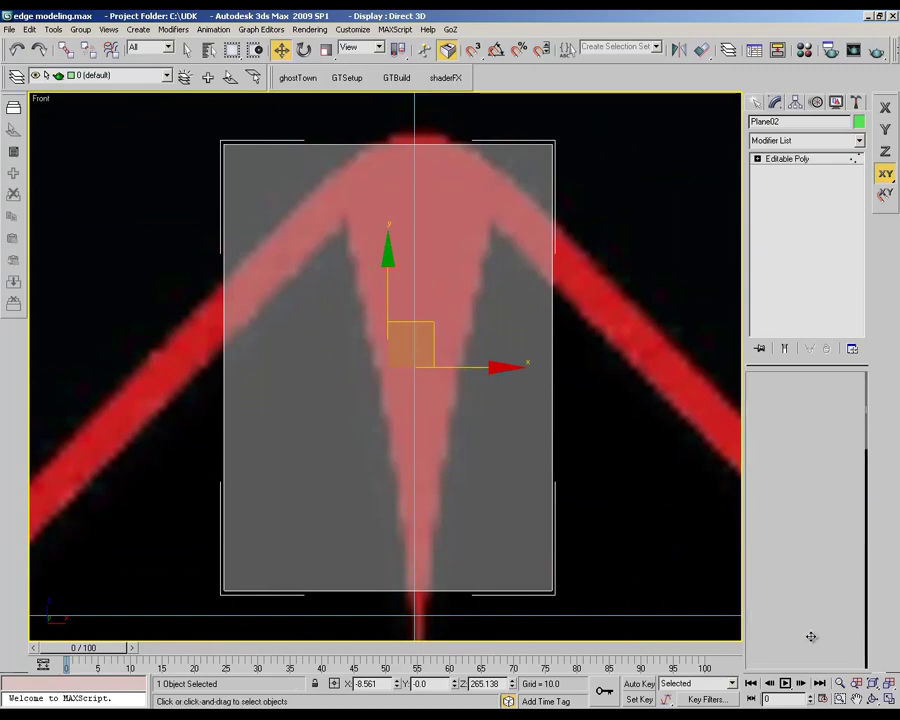
drag(585, 131, 501, 615)
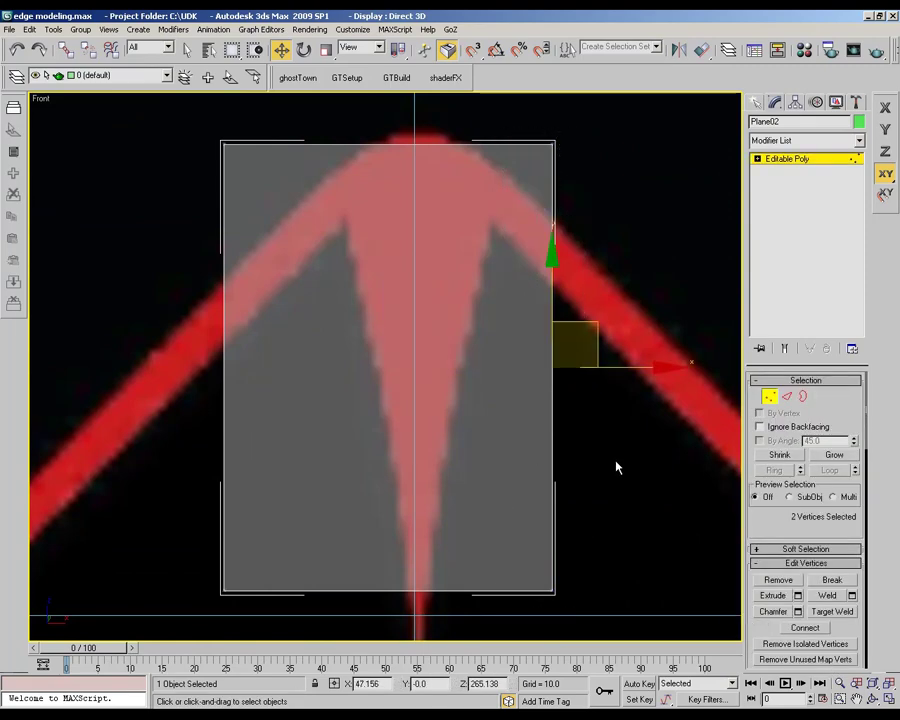
drag(650, 367, 506, 367)
drag(743, 389, 745, 389)
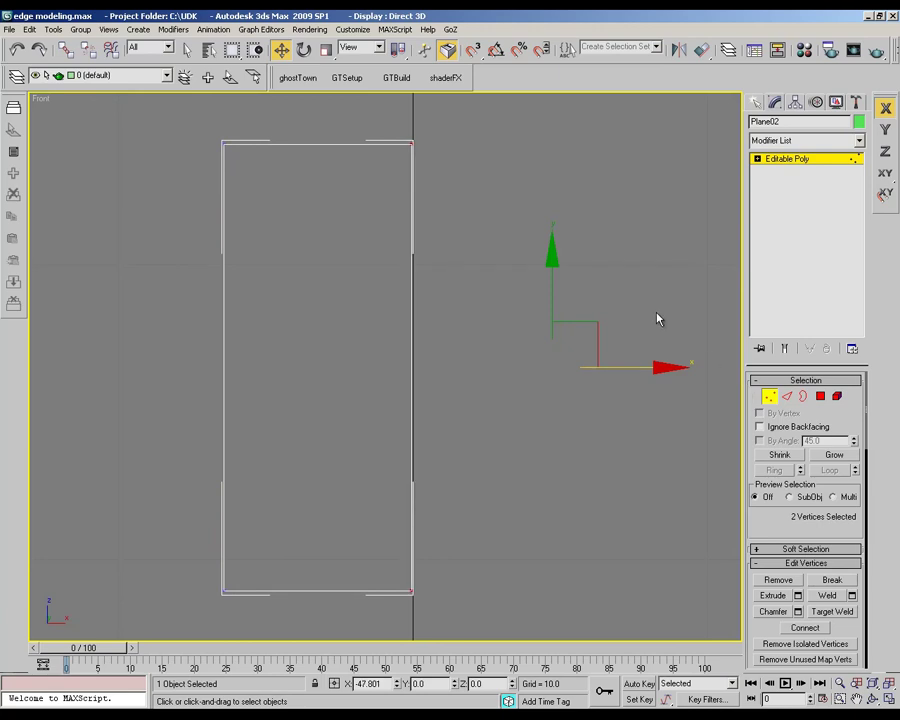
key(alt+x)
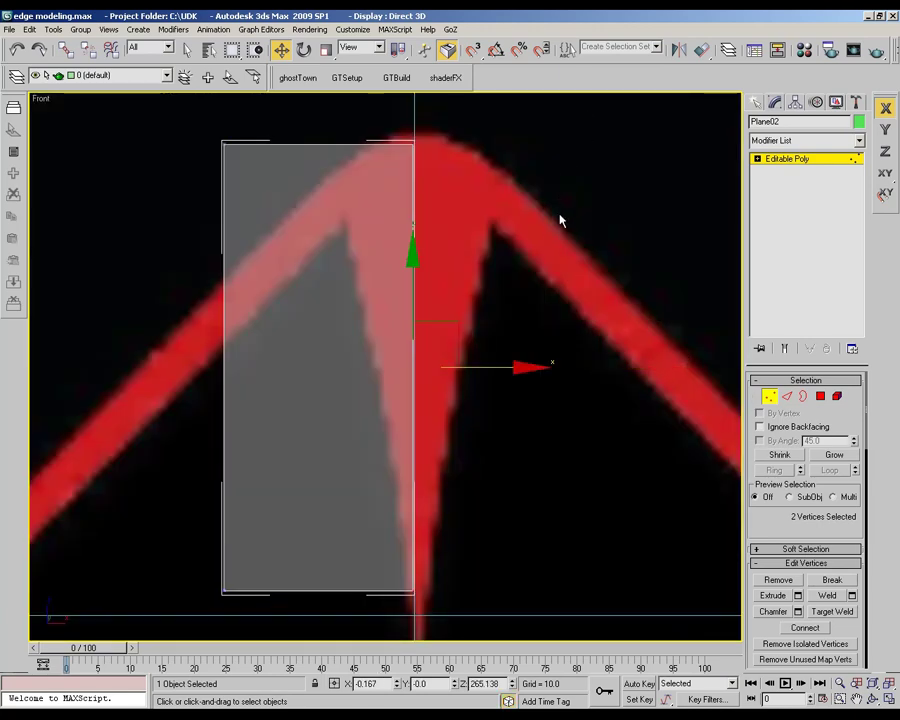
Step: Raise the plane's two upper vertices along Y to the shield's peak, at about Z 343
drag(209, 117, 420, 171)
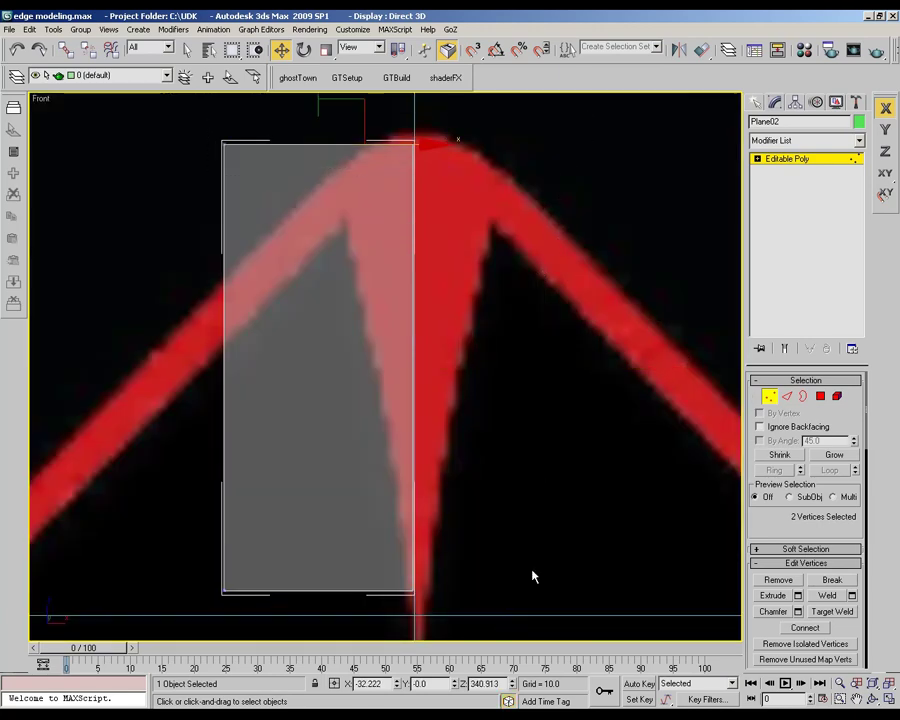
key(F6)
drag(662, 375, 657, 369)
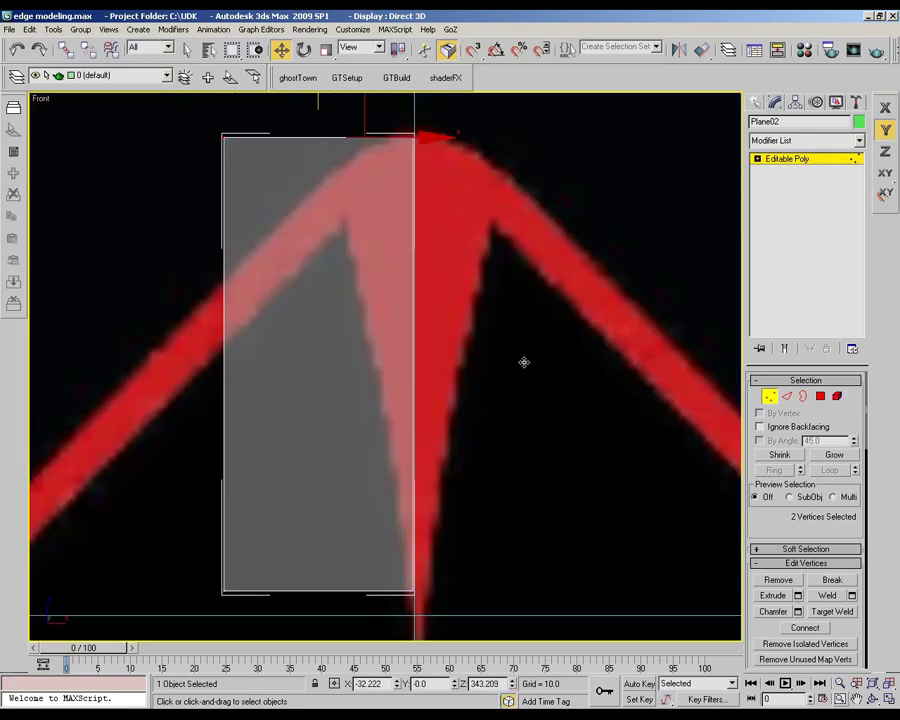
Step: Lower the plane's bottom-right vertex along Y to the tip of the red central spike
scroll(523, 362, down, 5)
scroll(523, 358, up, 1)
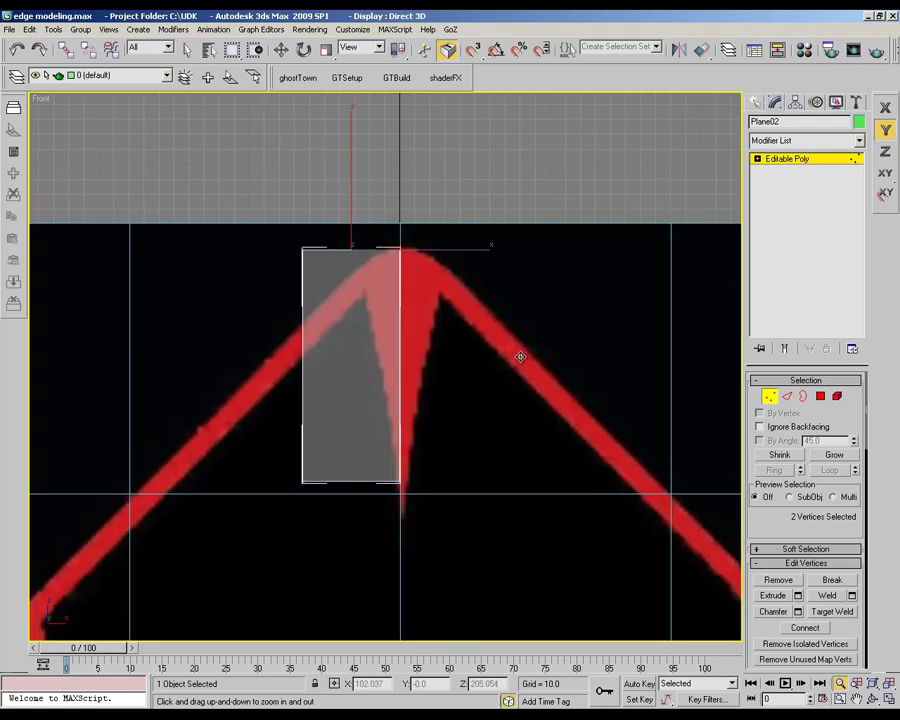
key(e)
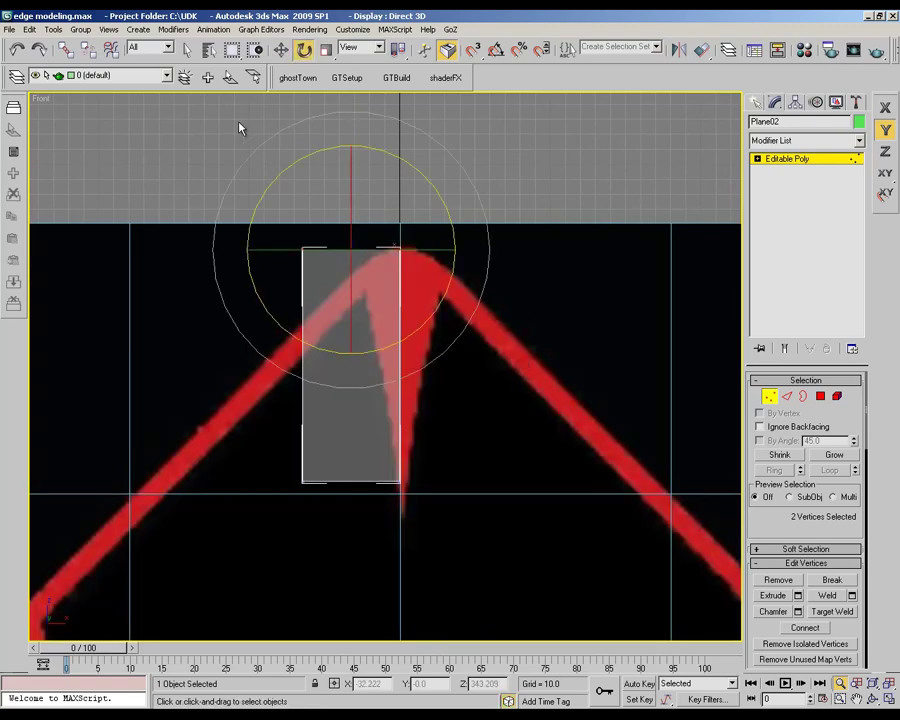
key(w)
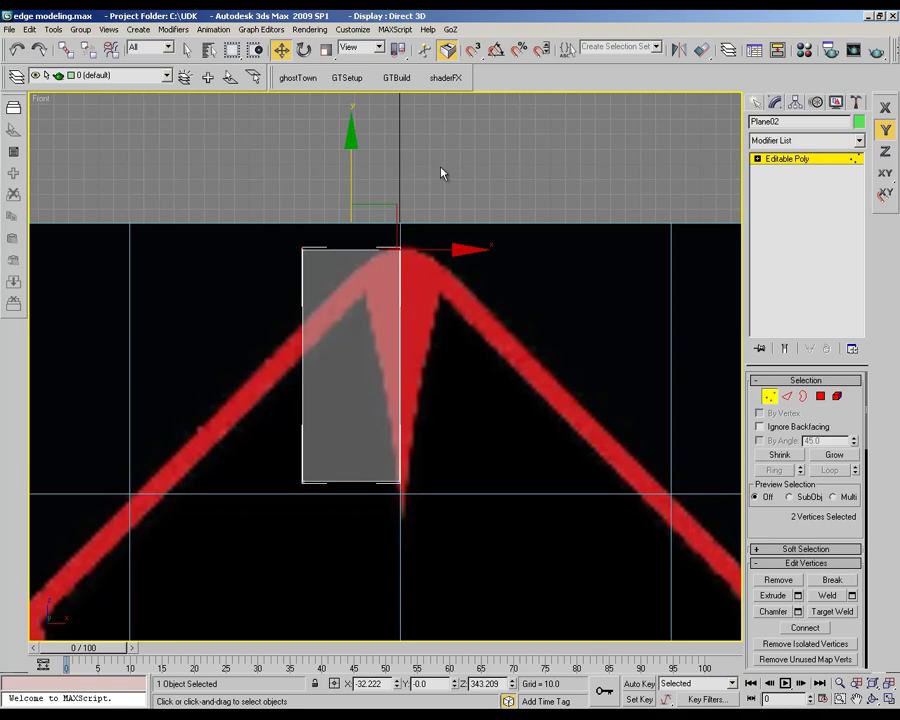
drag(393, 473, 411, 503)
drag(314, 111, 320, 104)
Step: Move the plane's bottom-left vertex to the inner corner where the spike meets the left band, at about X -22, Z 314
drag(283, 464, 357, 302)
click(838, 683)
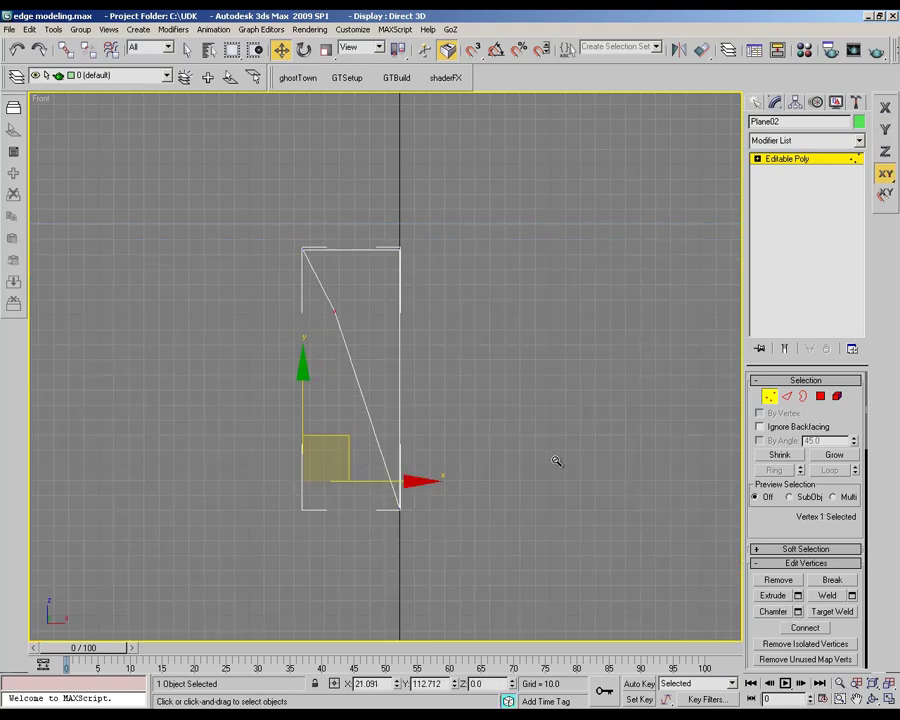
key(F3)
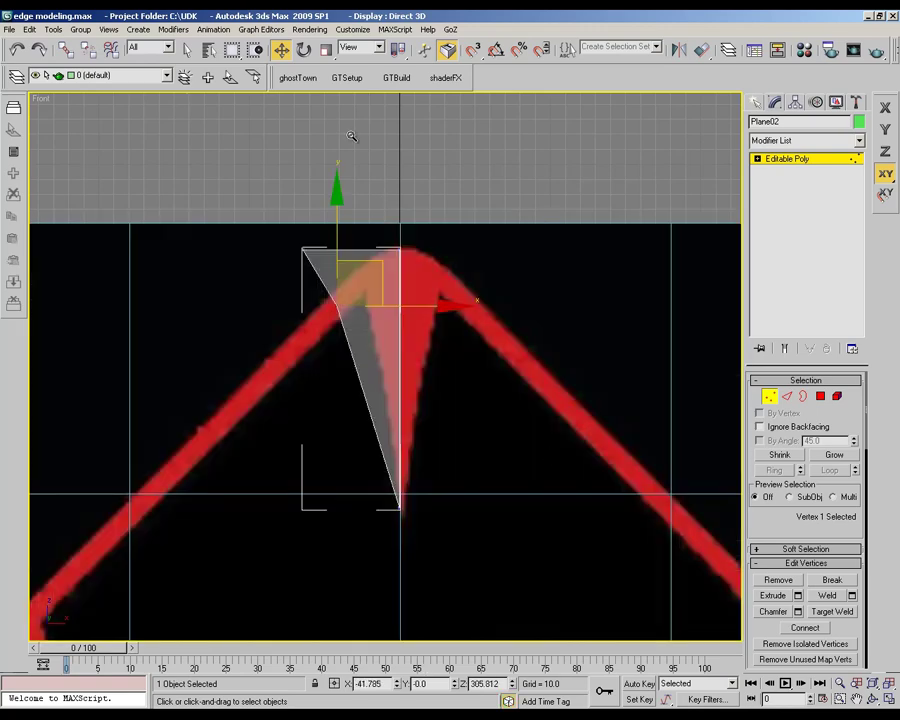
key(F3)
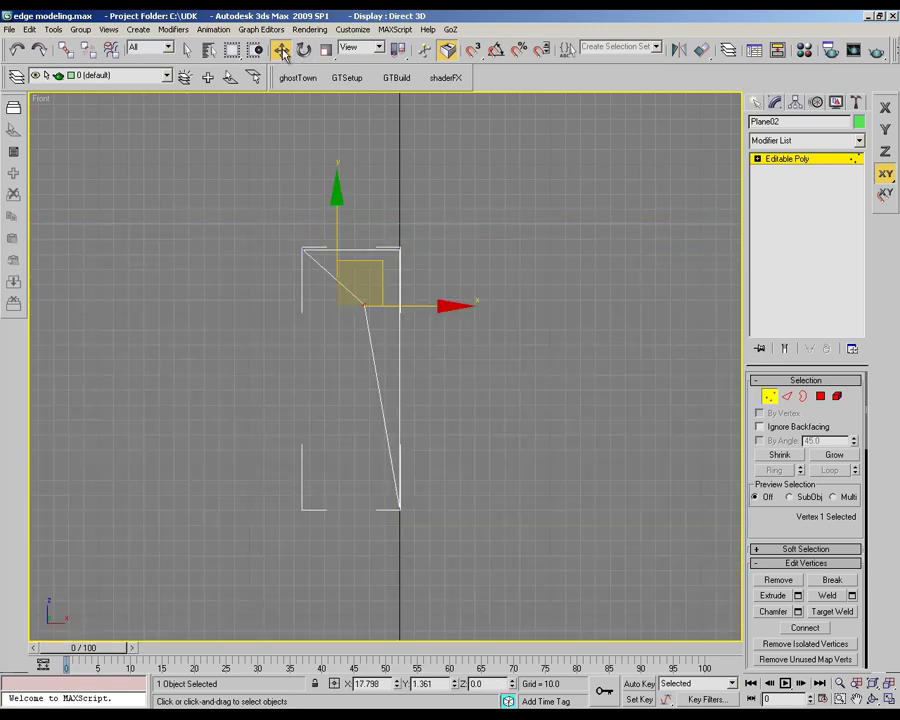
key(F3)
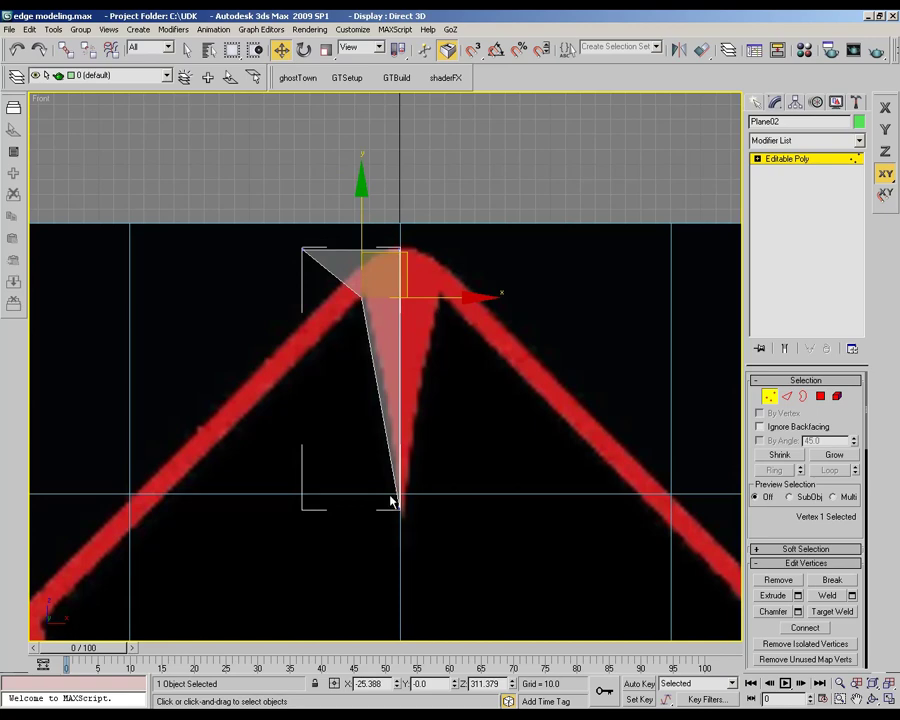
key(space)
drag(398, 419, 400, 441)
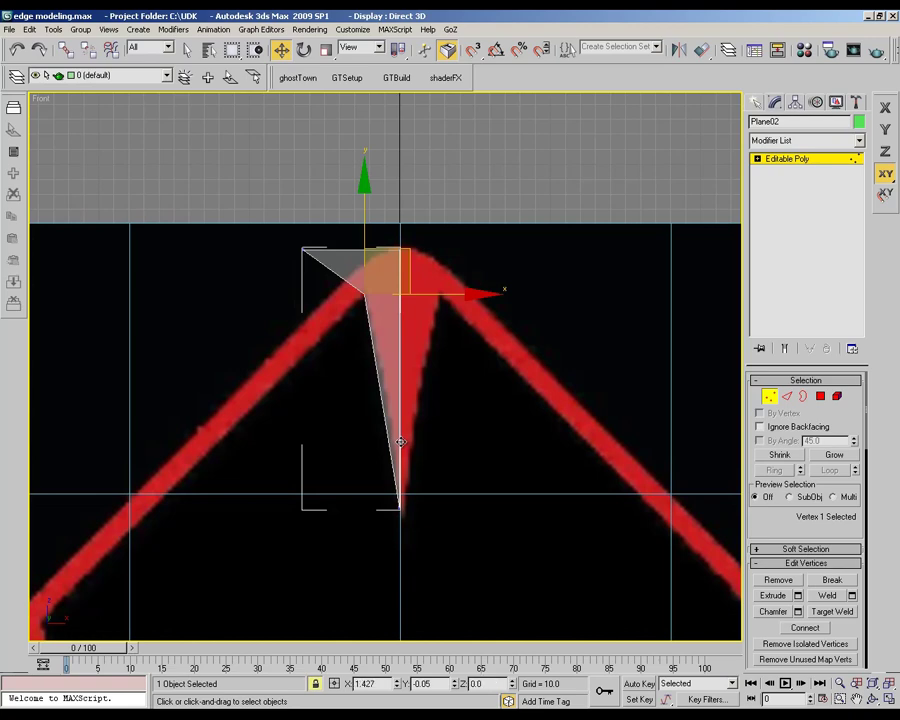
key(F3)
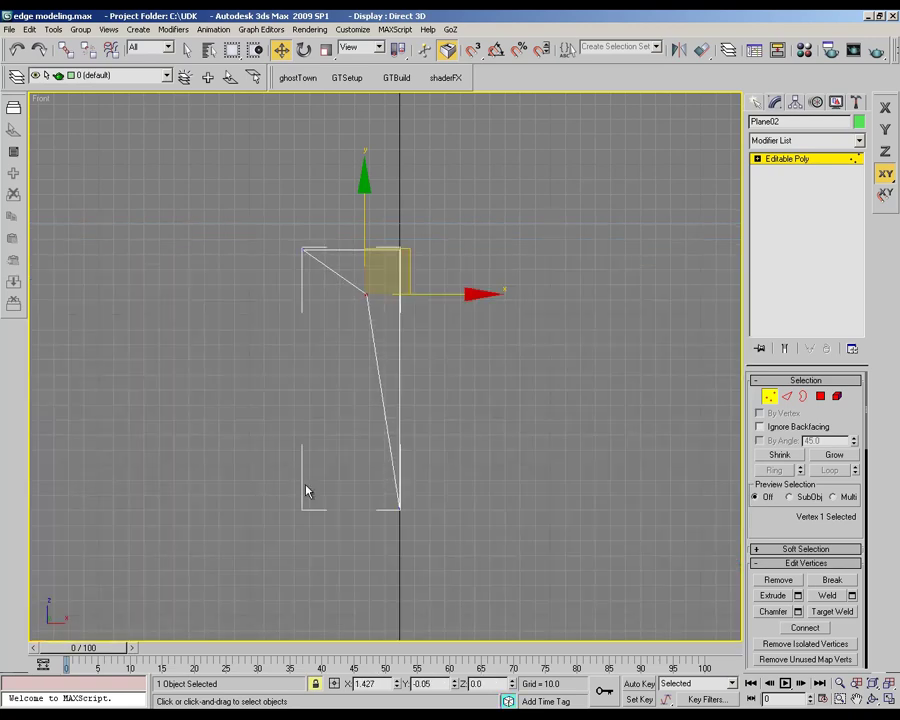
key(F3)
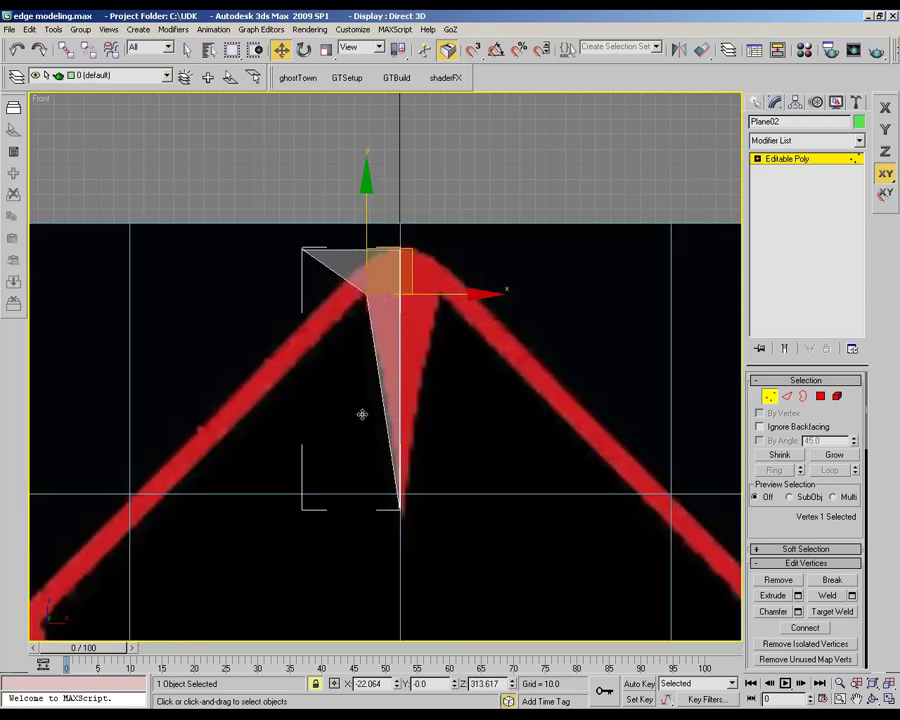
Step: Cut three horizontal edges across the spike part of the plane with QuickSlice
right_click(405, 379)
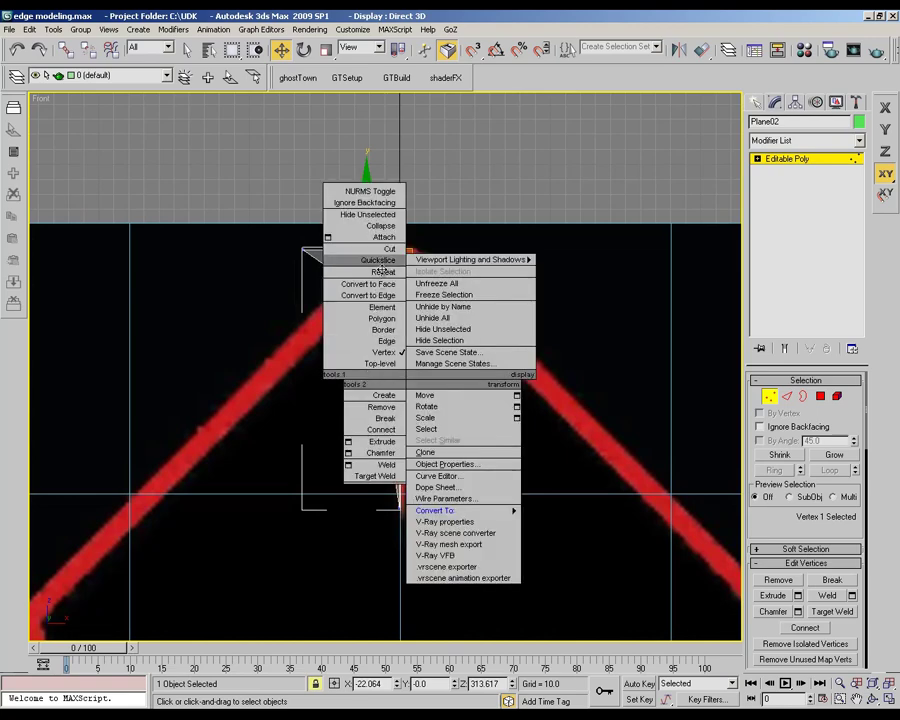
click(382, 263)
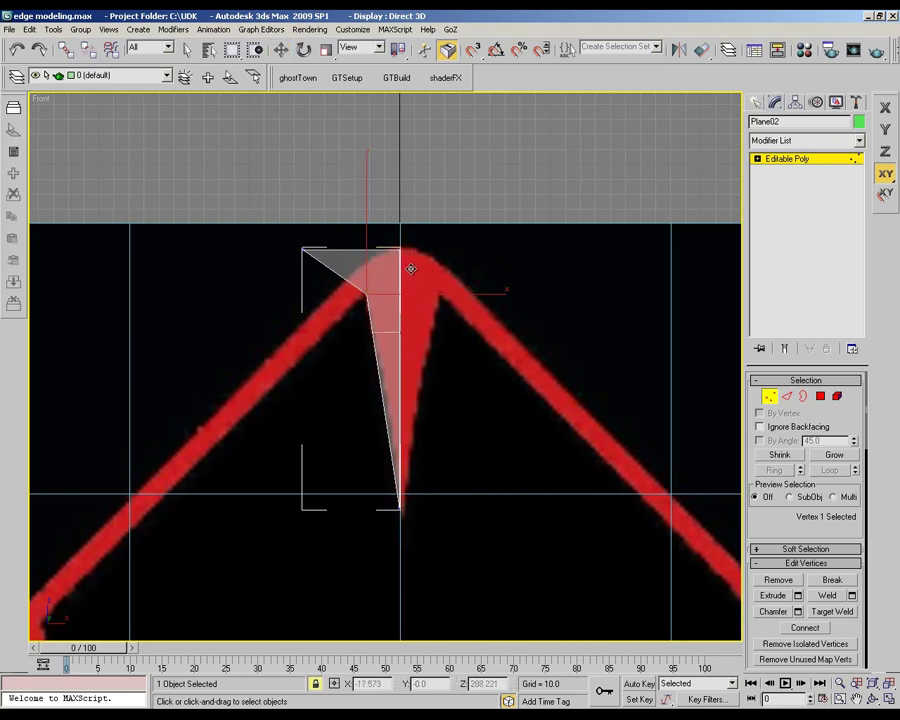
click(407, 262)
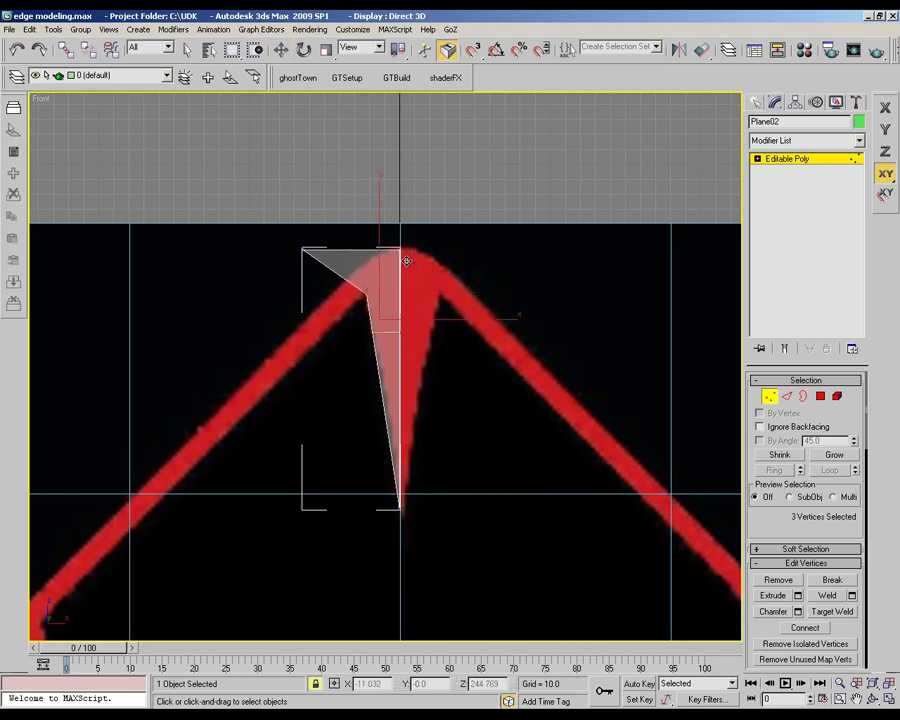
click(428, 285)
click(410, 264)
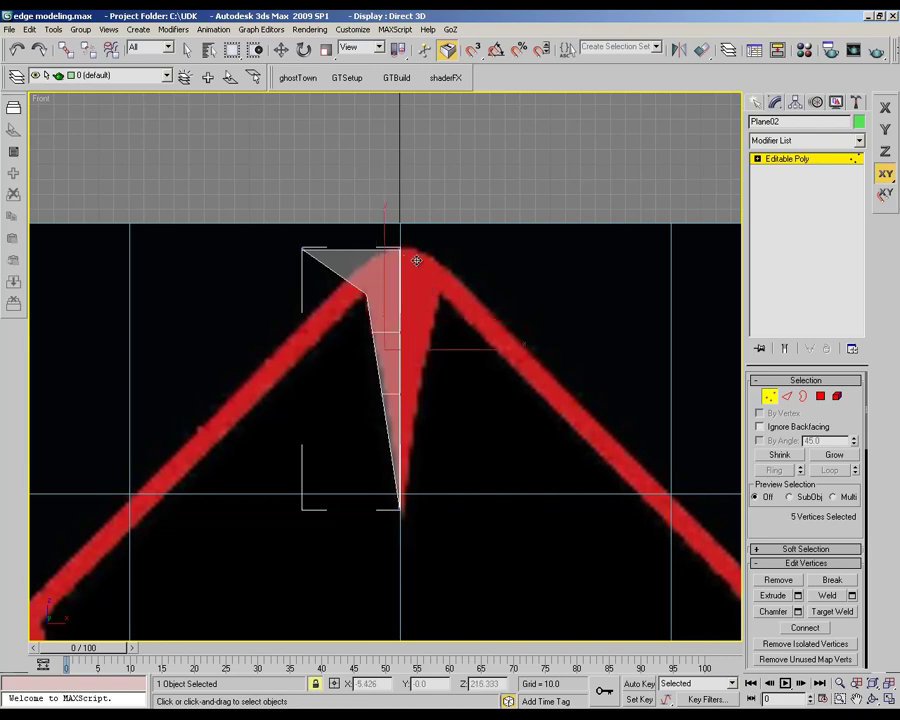
ctrl+click(412, 261)
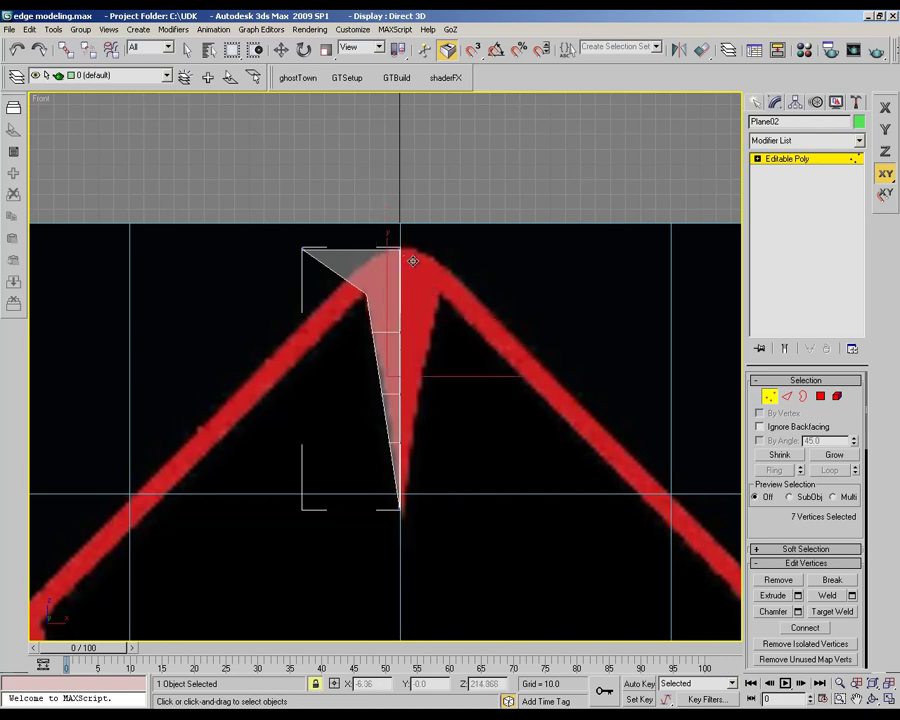
key(w)
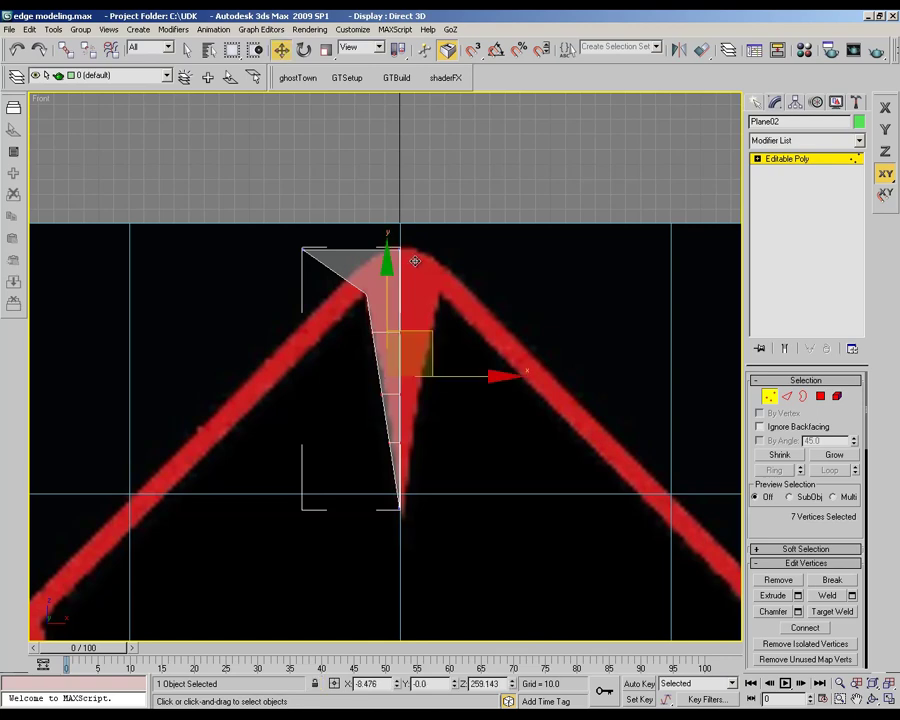
Step: Shift the left vertices of the two lower slices along X to follow the spike's edge, at about X -11.3 and X -5.9
click(345, 362)
mouse_move(364, 366)
mouse_down()
mouse_move(396, 402)
mouse_move(410, 385)
mouse_up()
click(415, 261)
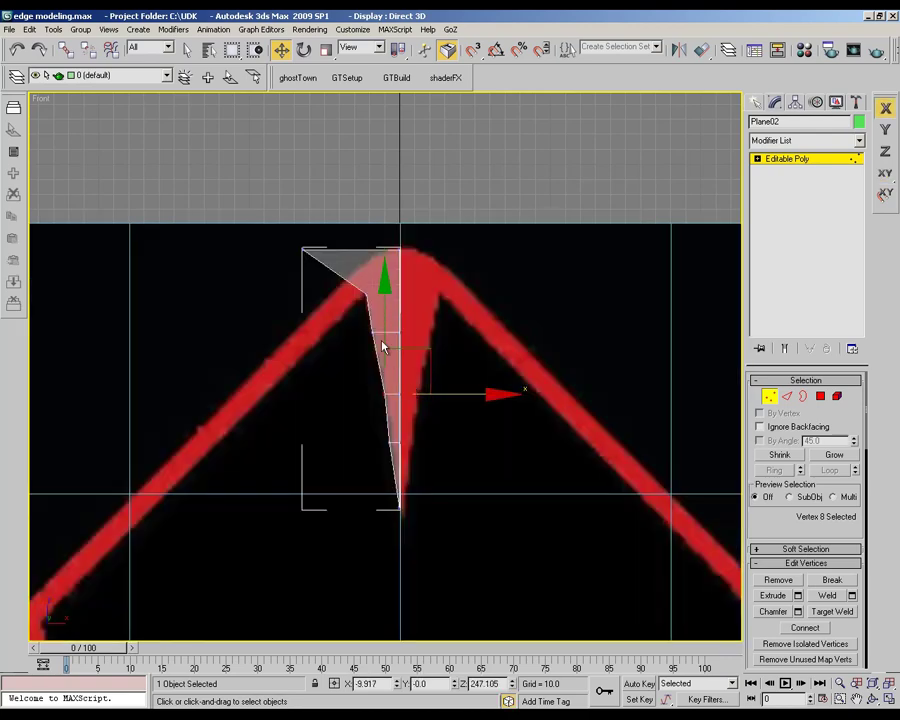
click(396, 266)
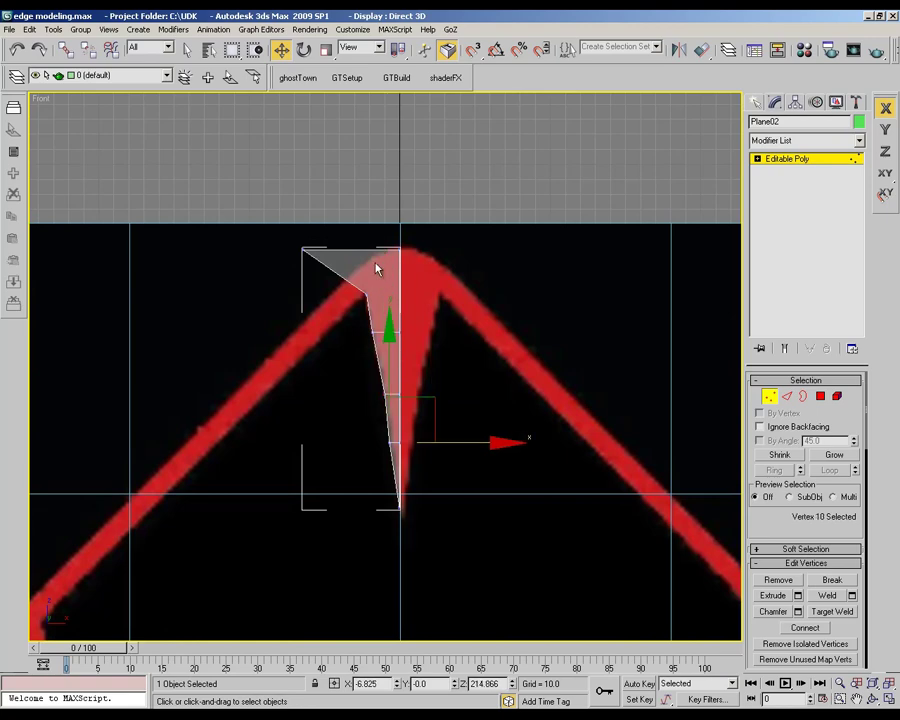
drag(370, 262, 376, 260)
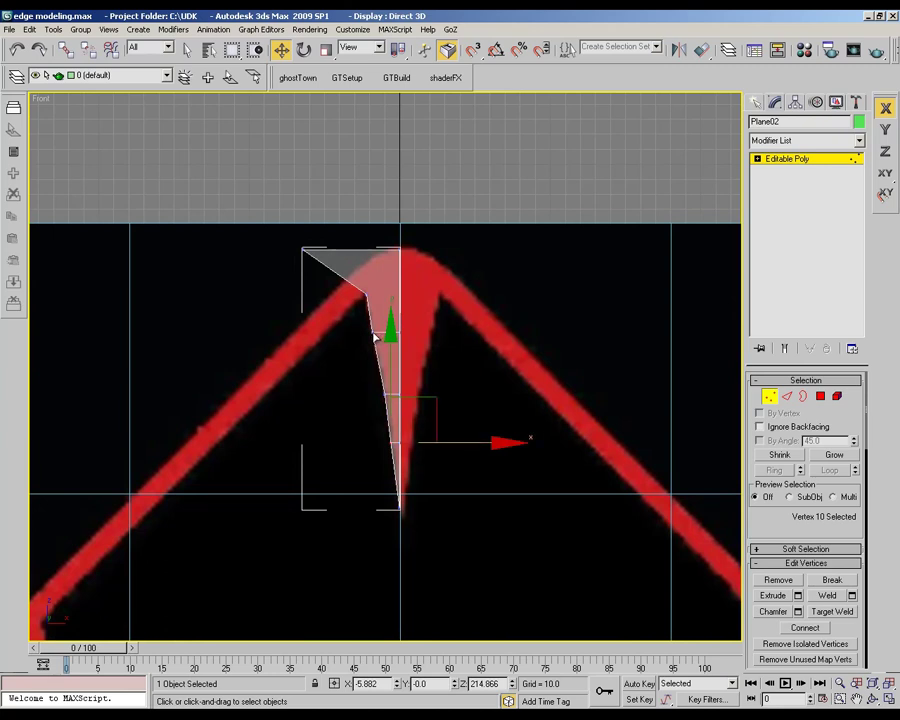
click(375, 338)
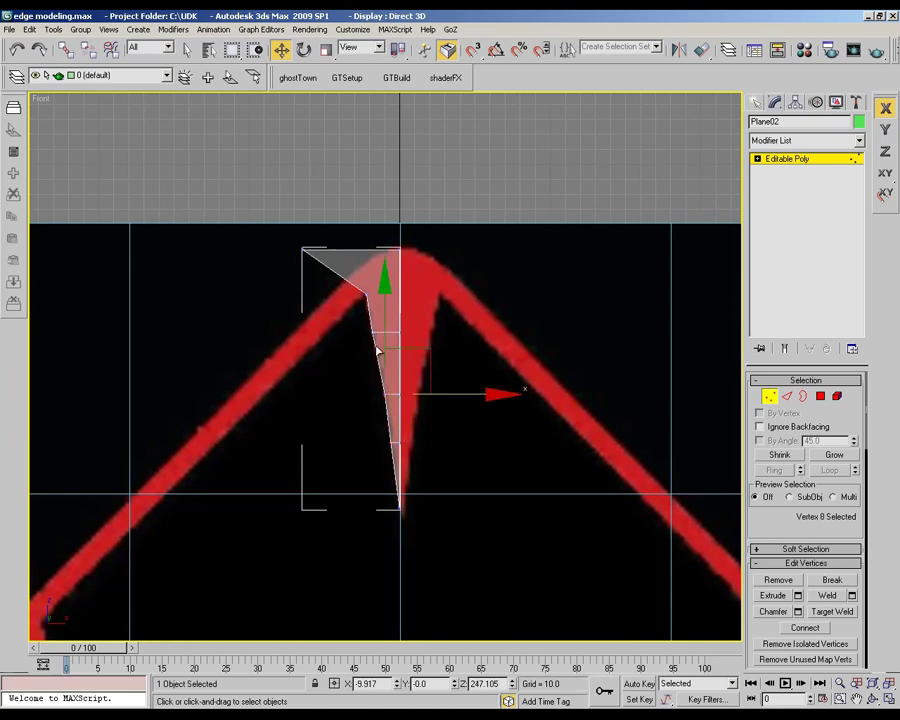
drag(381, 395, 382, 395)
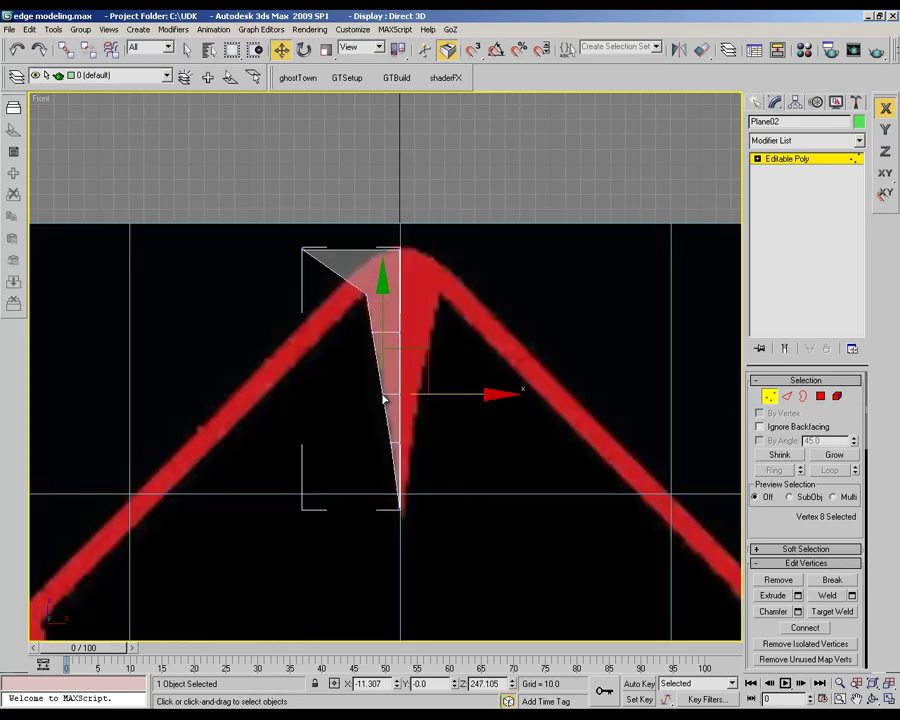
Step: Move the plane's upper-left vertex inward and slightly down onto the outer edge of the shield's rounded peak
click(396, 438)
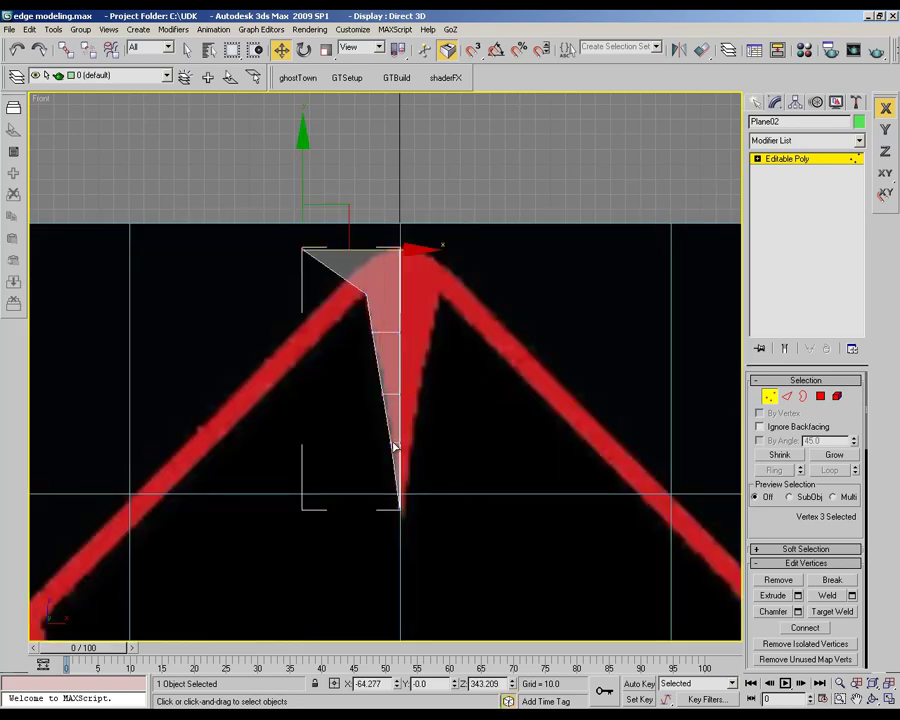
mouse_move(327, 227)
mouse_down()
mouse_move(369, 238)
mouse_move(388, 231)
mouse_up()
drag(391, 448, 390, 446)
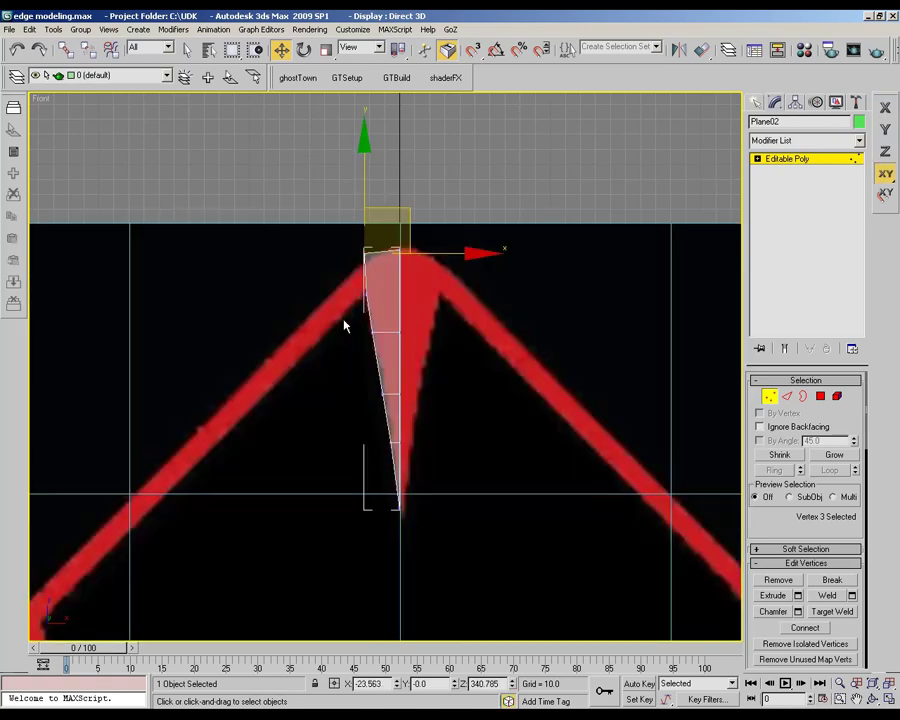
drag(357, 331, 360, 352)
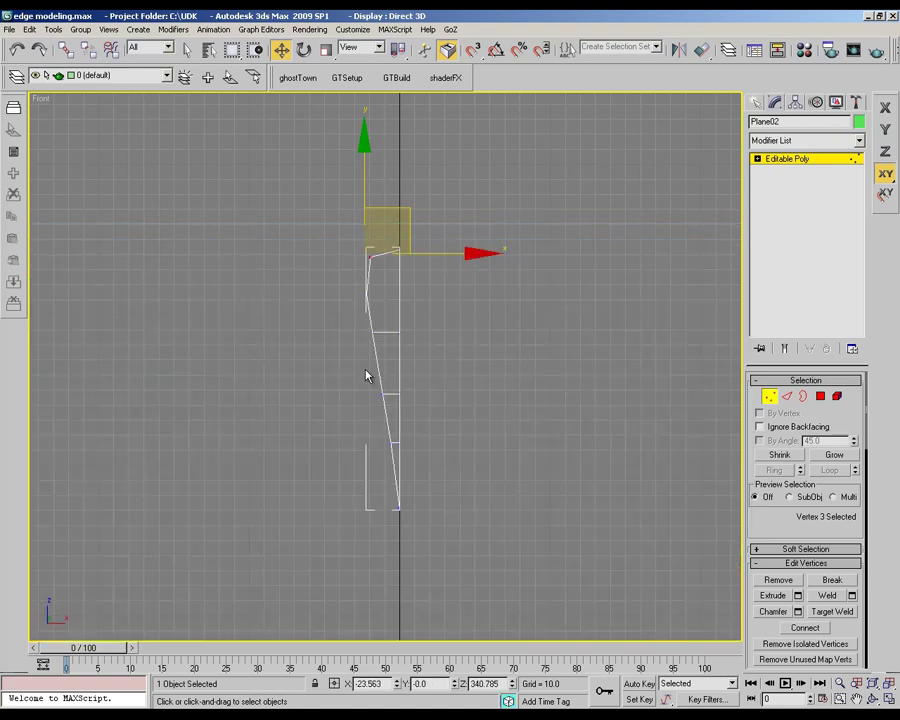
Step: Refine the upper-left vertex's position on the rounded peak's outer edge, at about X -16.5, Z 339.6
key(F6)
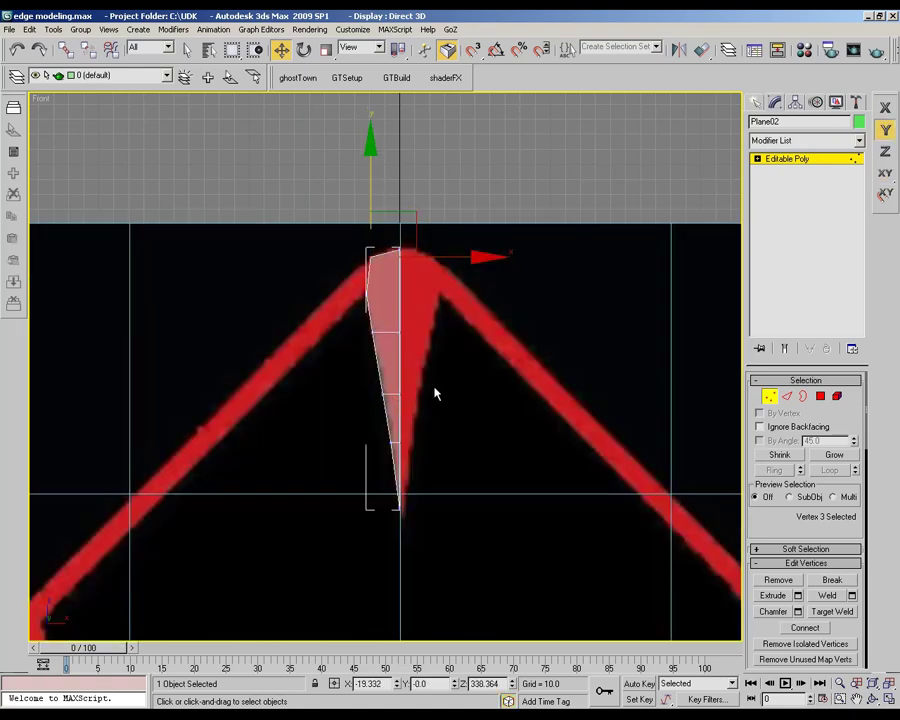
drag(434, 390, 436, 392)
drag(382, 440, 385, 440)
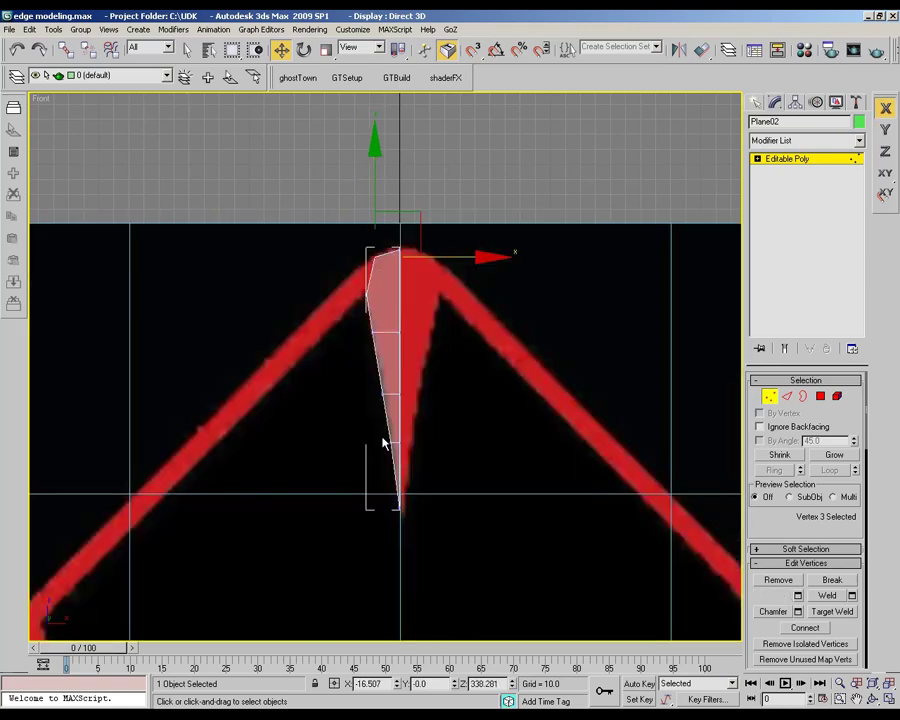
key(F6)
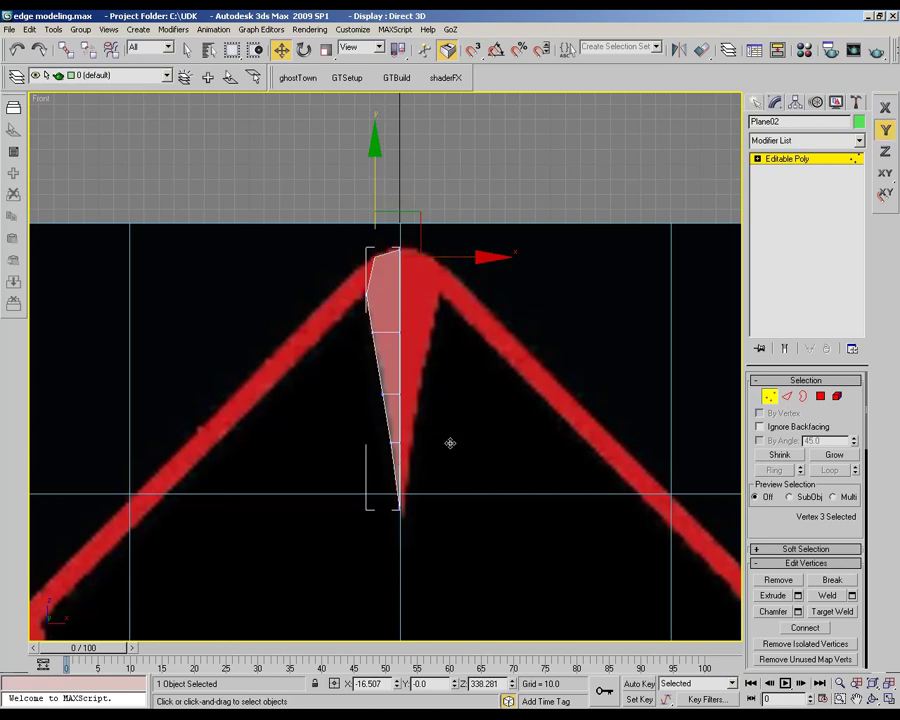
drag(450, 443, 455, 443)
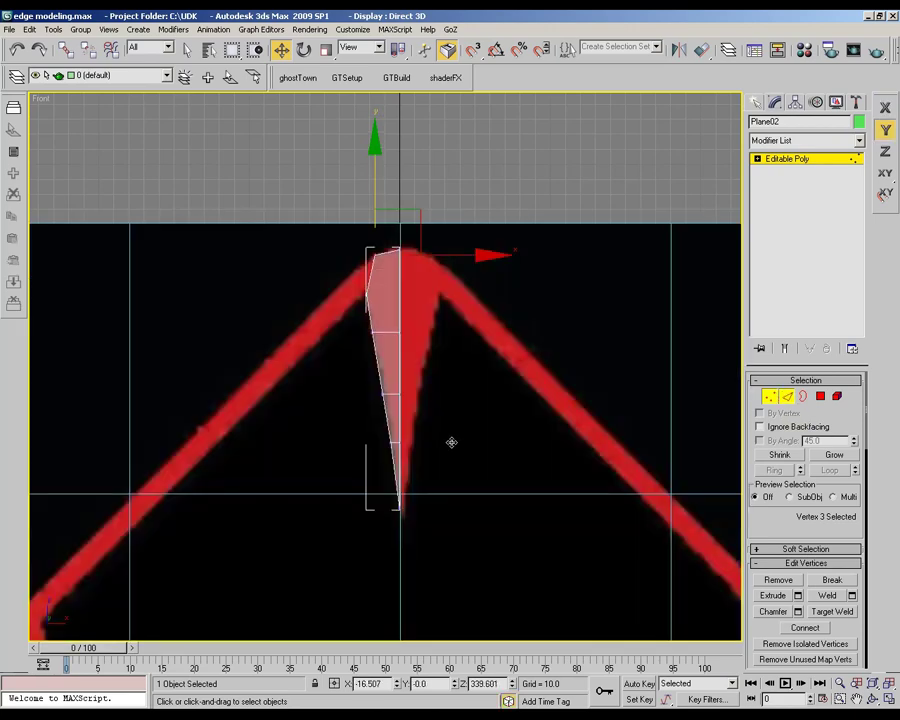
Step: Extrude the plane's upper-left edge as a copy down the left band, to about X -42, Z 307
key(2)
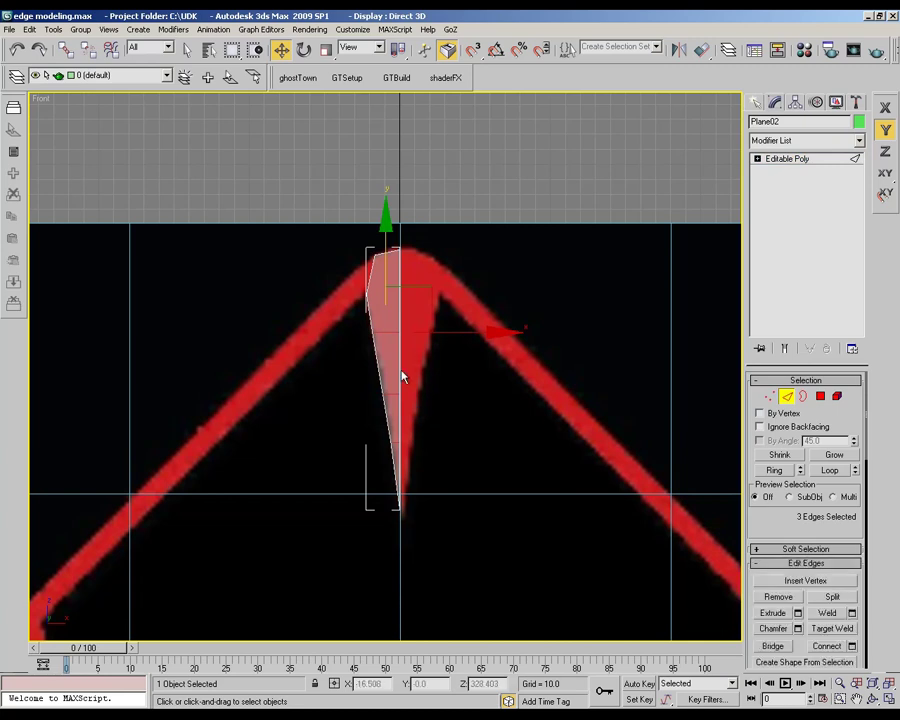
click(394, 374)
drag(401, 394, 461, 394)
key(F8)
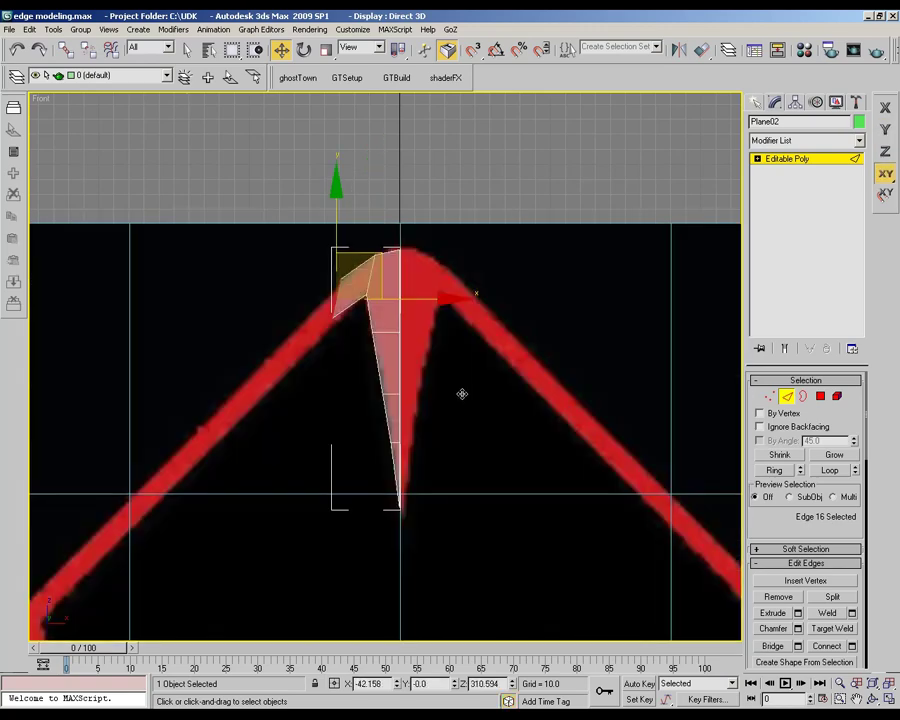
mouse_move(322, 262)
mouse_down()
mouse_move(298, 242)
mouse_move(312, 269)
mouse_up()
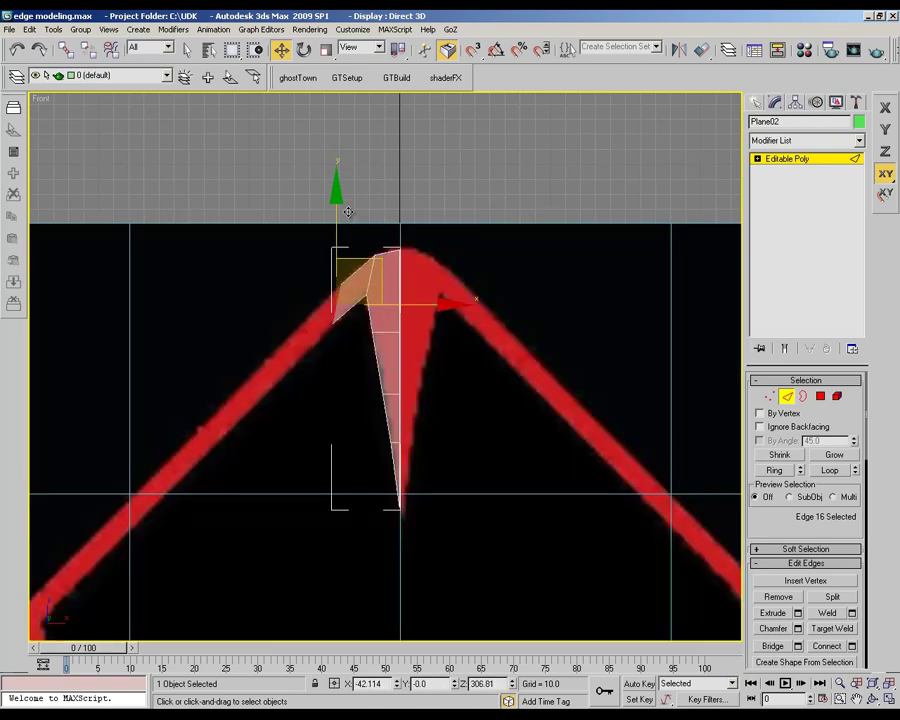
Step: Extrude the end edge again along the left band down to near the shield's left corner, at about X -238, Z 107
shift+drag(397, 222, 408, 215)
key(ctrl+z)
key(ctrl+z)
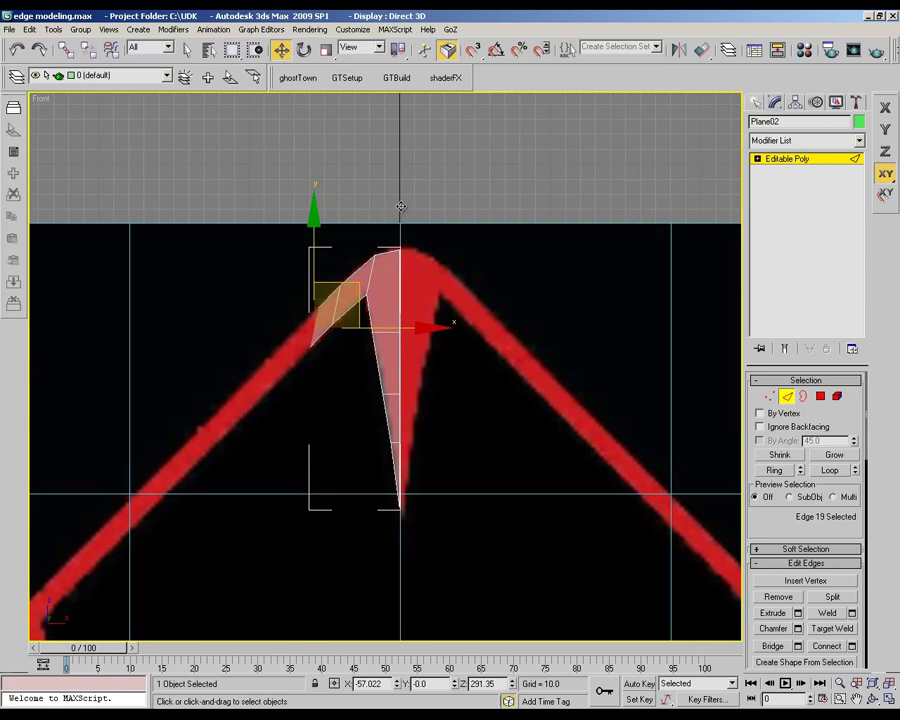
key(ctrl+z)
key(ctrl+z)
key(ctrl+z)
key(ctrl+z)
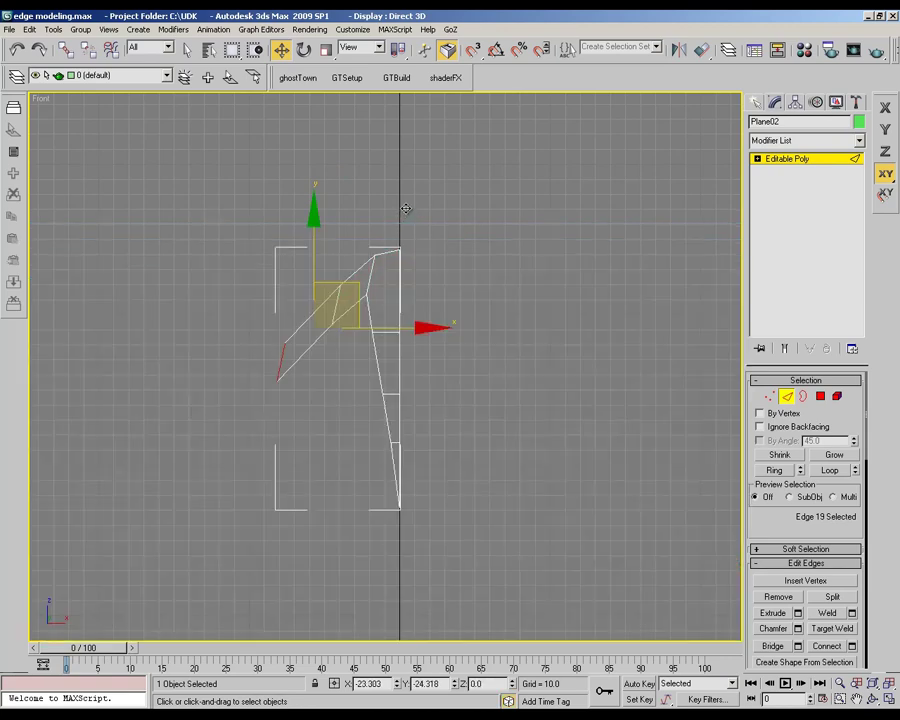
key(ctrl+z)
key(ctrl+z)
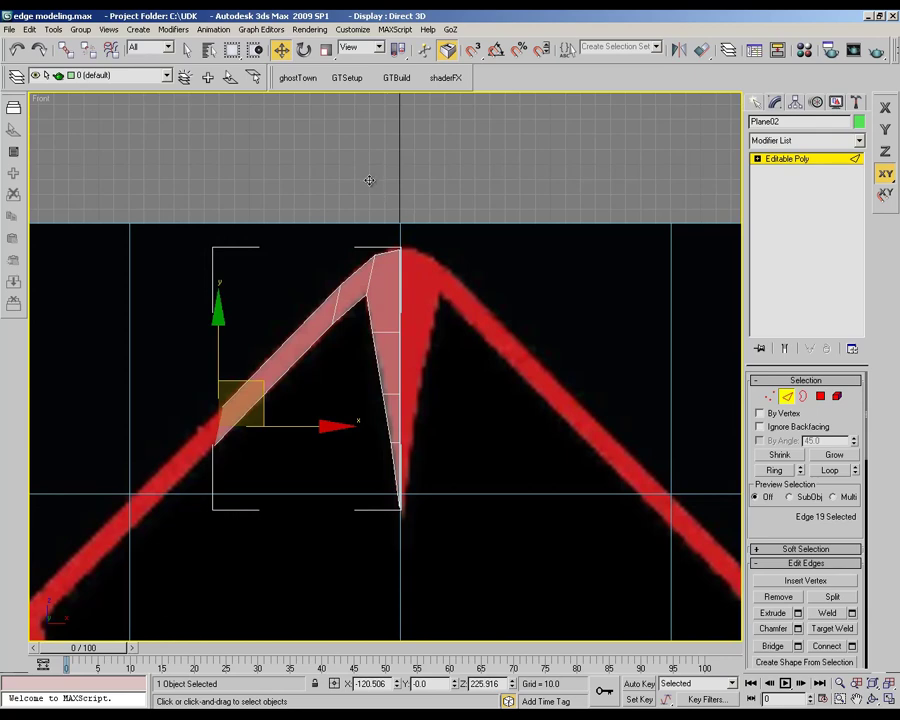
key(ctrl+z)
key(ctrl+z)
key(ctrl+z)
key(ctrl+z)
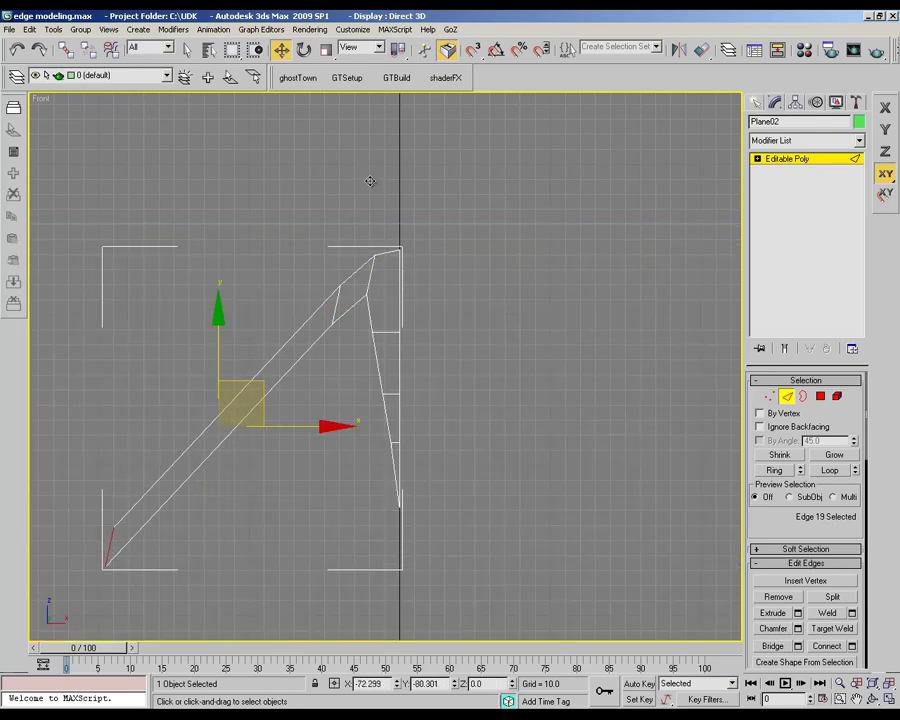
key(ctrl+z)
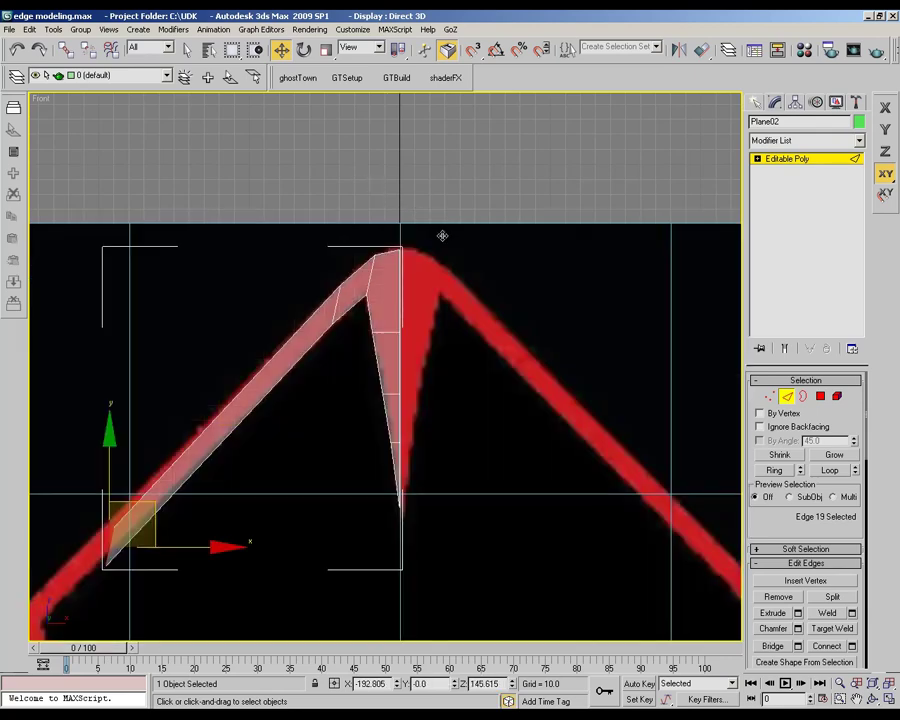
scroll(449, 255, down, 2)
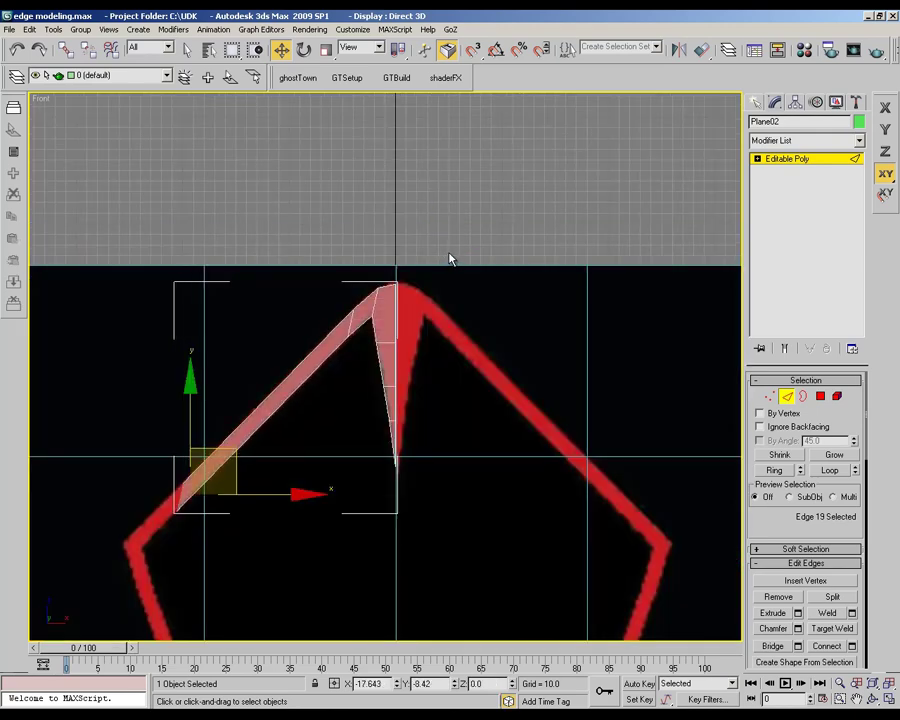
key(ctrl+z)
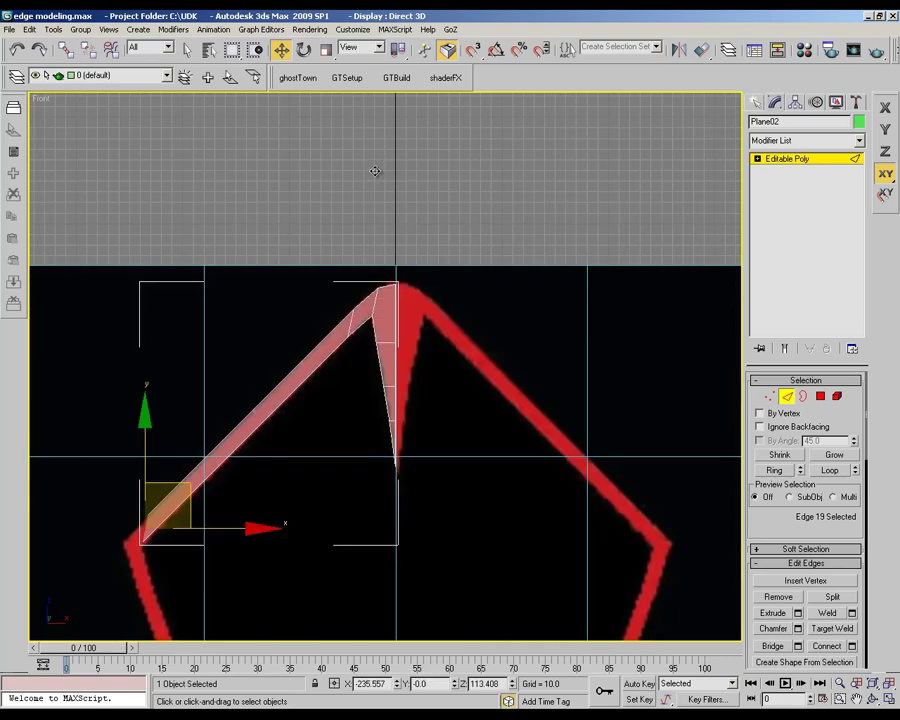
key(ctrl+z)
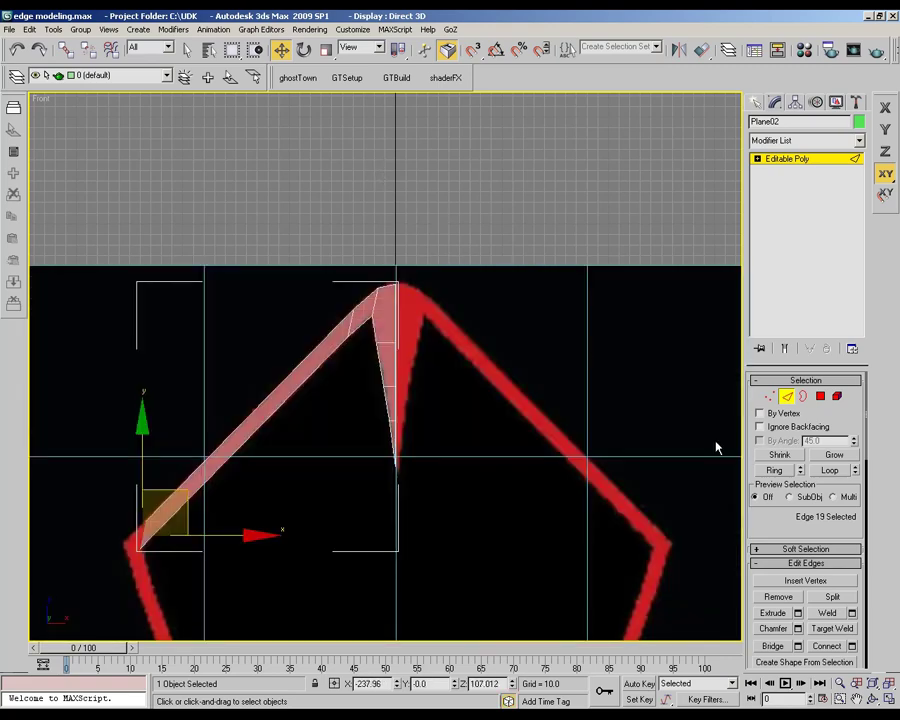
Step: Fine-tune the end edge just before the shield's left corner to about X -237.6, Z 107.2, and save the scene
key(z)
middle_drag(432, 319, 388, 284)
mouse_move(388, 284)
mouse_down()
mouse_move(370, 270)
mouse_move(374, 279)
mouse_up()
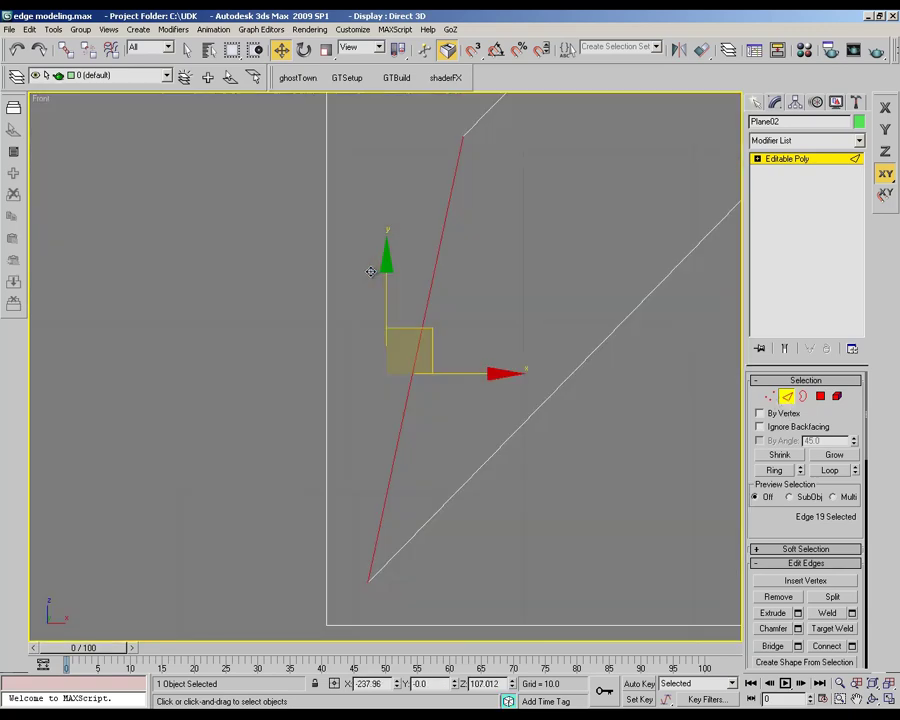
scroll(348, 287, down, 6)
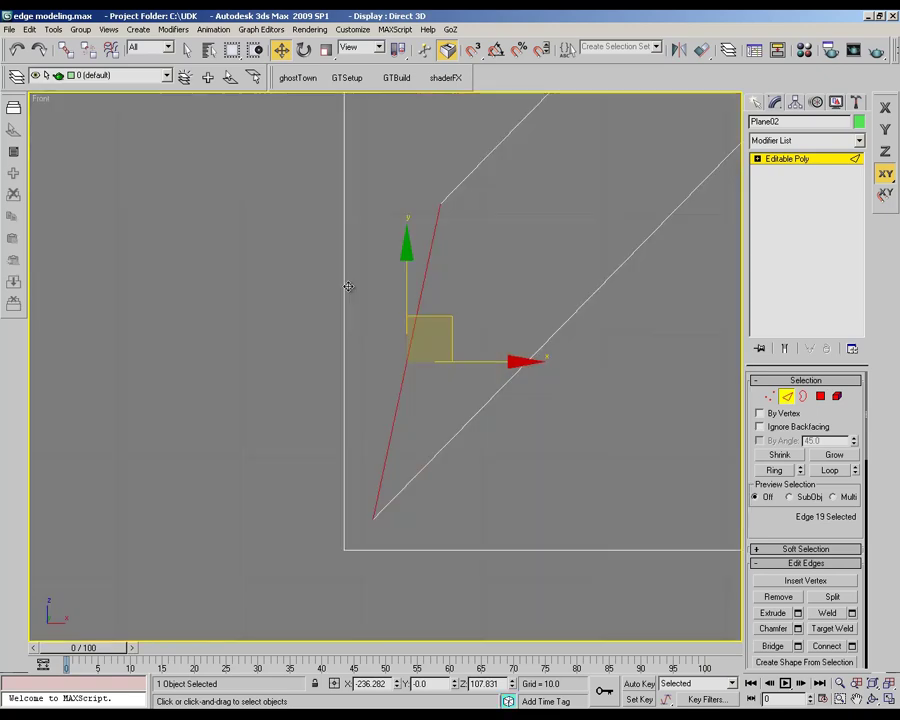
scroll(405, 277, down, 4)
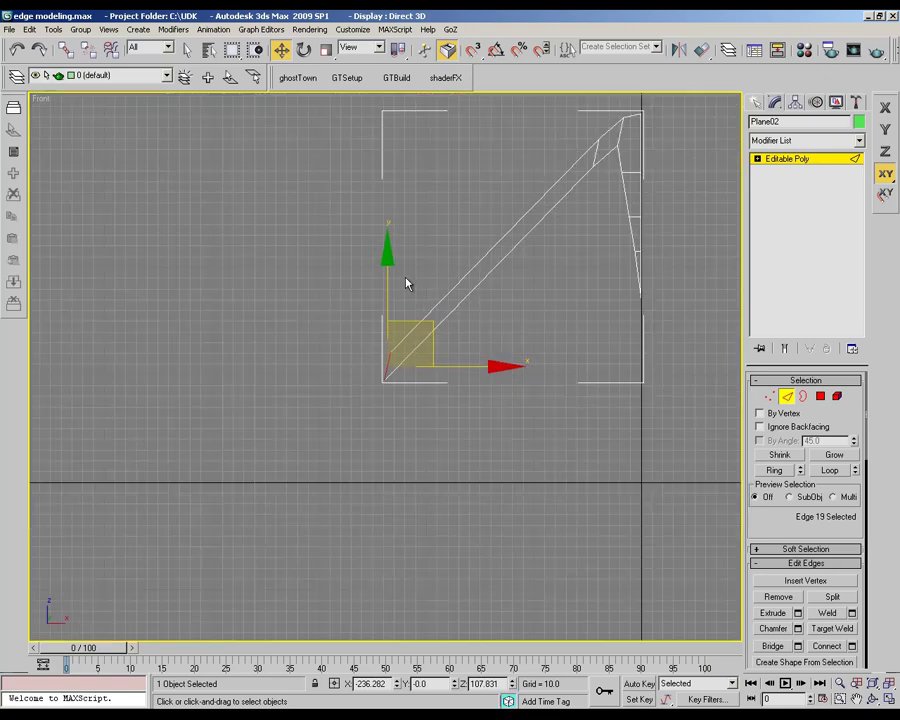
scroll(417, 236, up, 2)
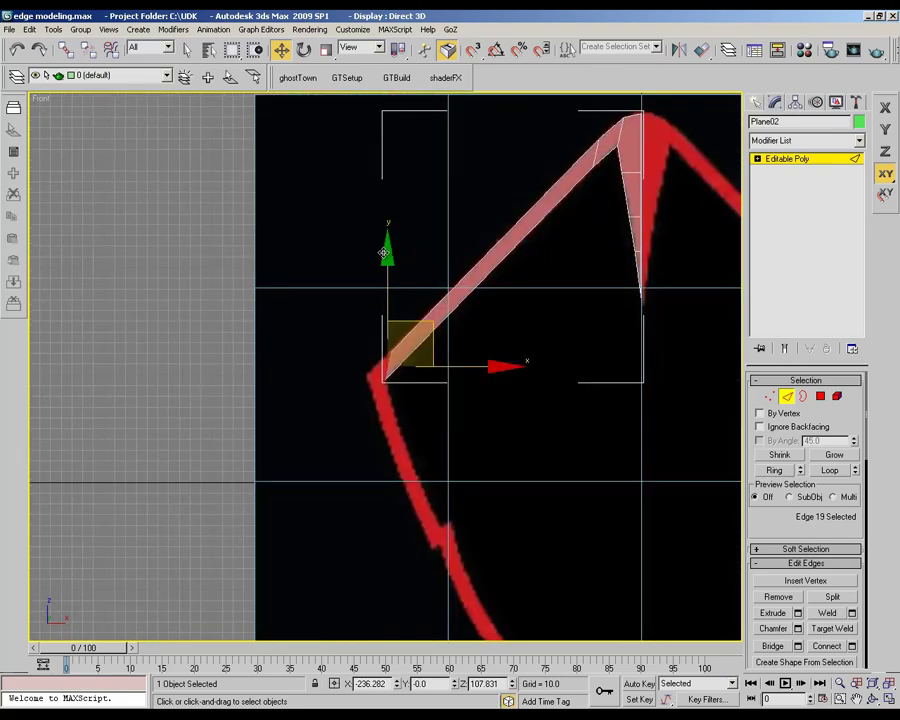
drag(385, 261, 383, 258)
key(F3)
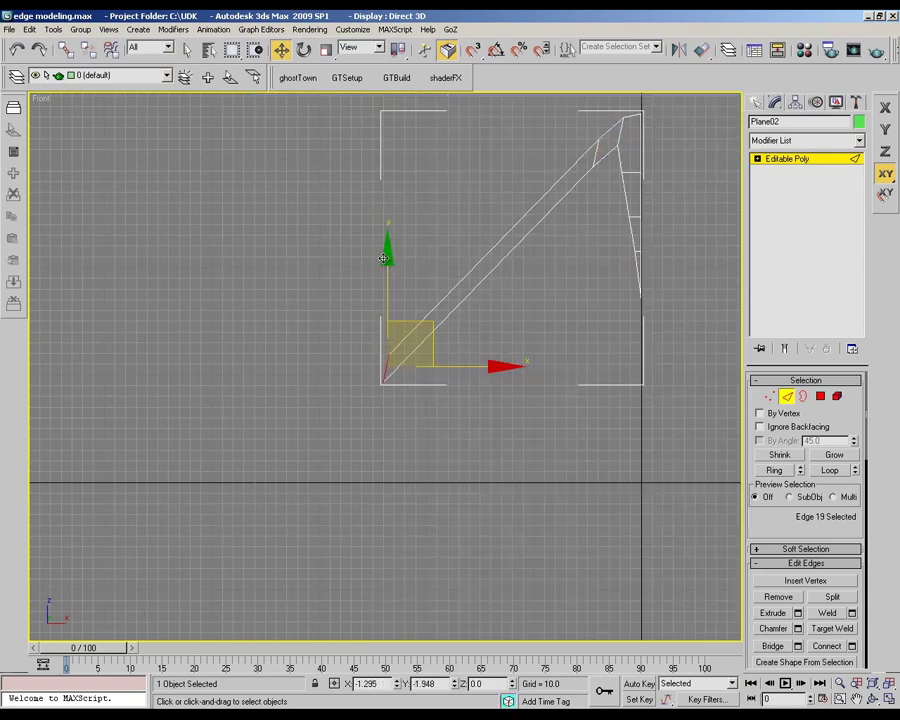
key(F3)
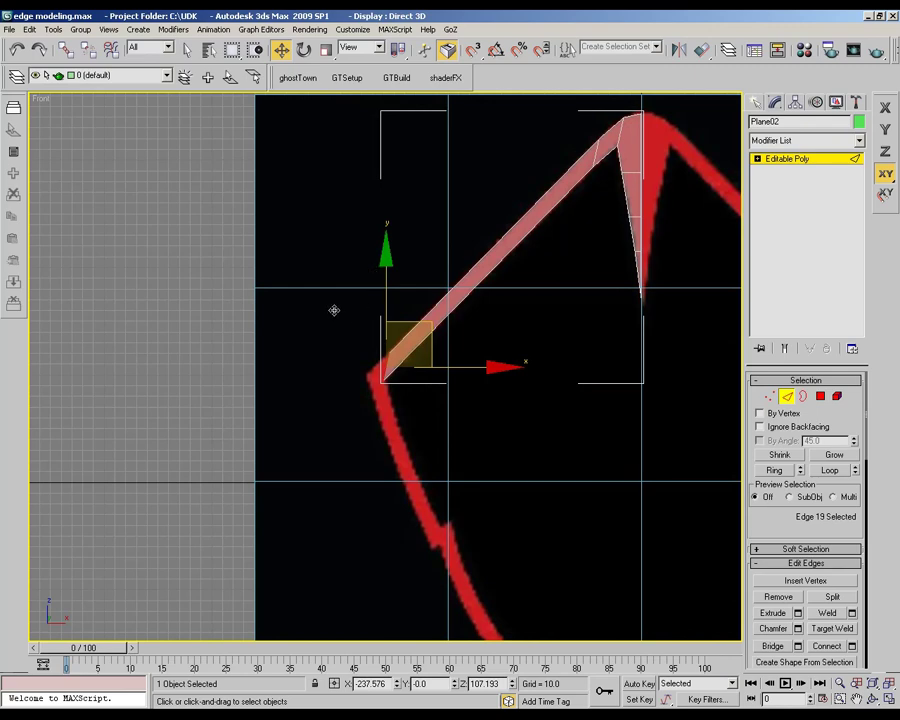
key(ctrl+s)
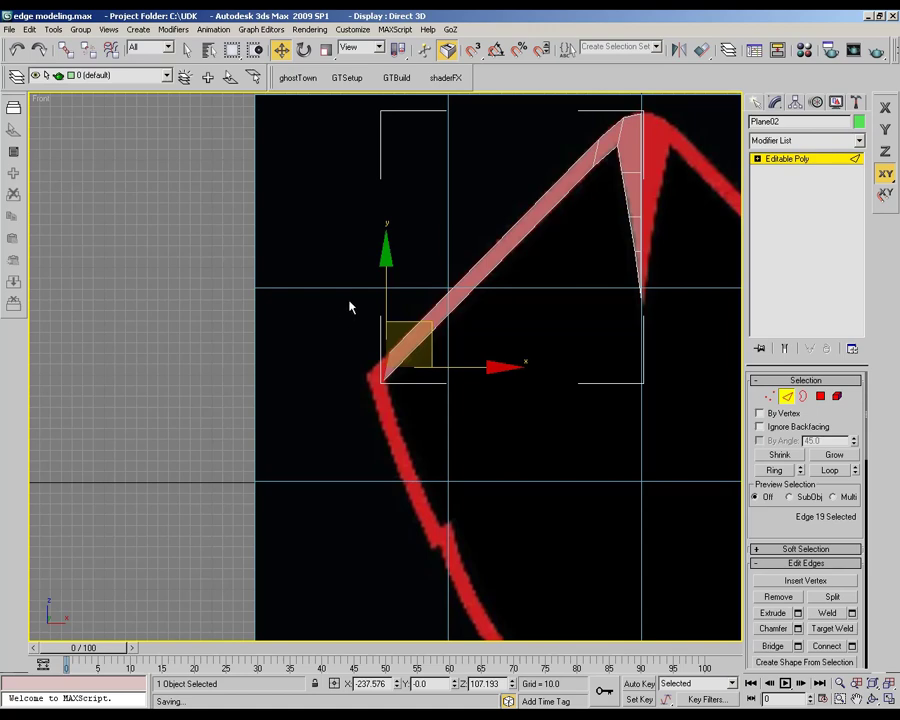
Step: Extrude a short segment from the end edge over the shield's left corner, to about X -254, Z 98
mouse_move(361, 294)
shift+mouse_down()
mouse_move(287, 380)
mouse_move(289, 390)
shift+mouse_up()
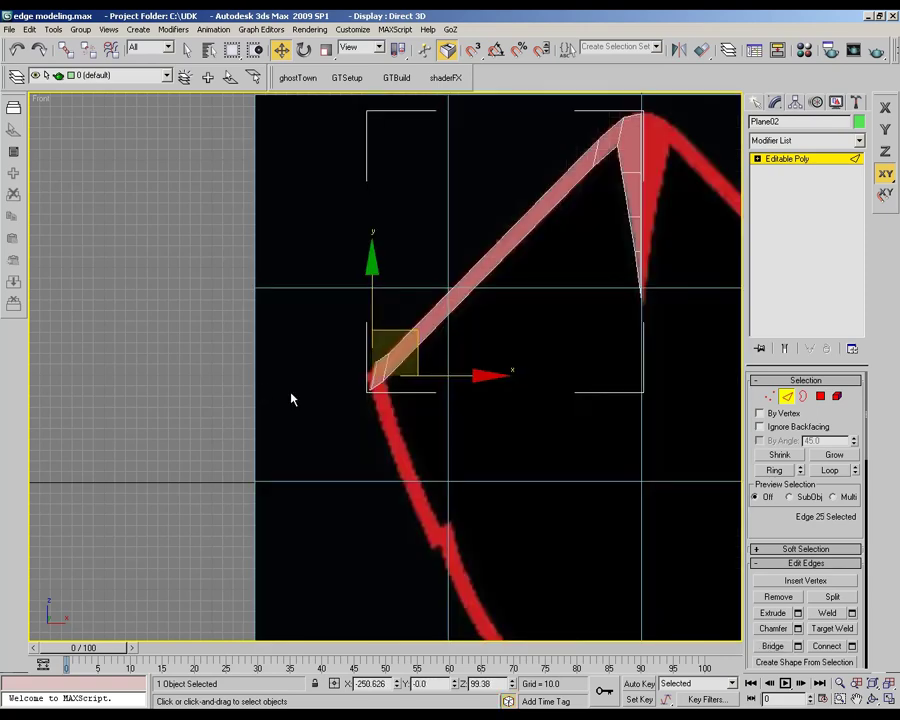
key(ctrl+z)
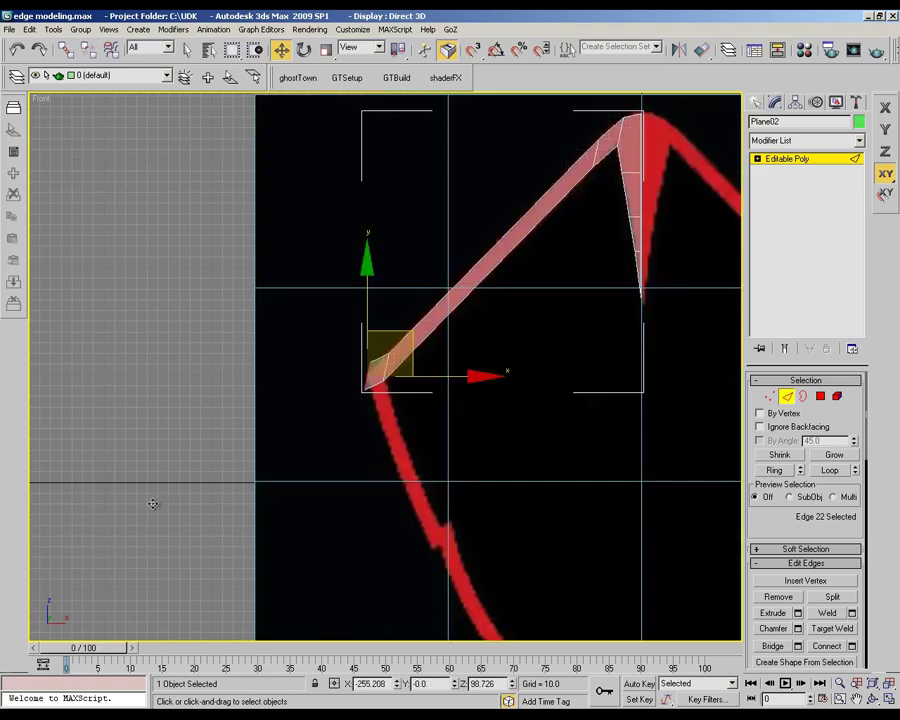
scroll(152, 503, down, 1)
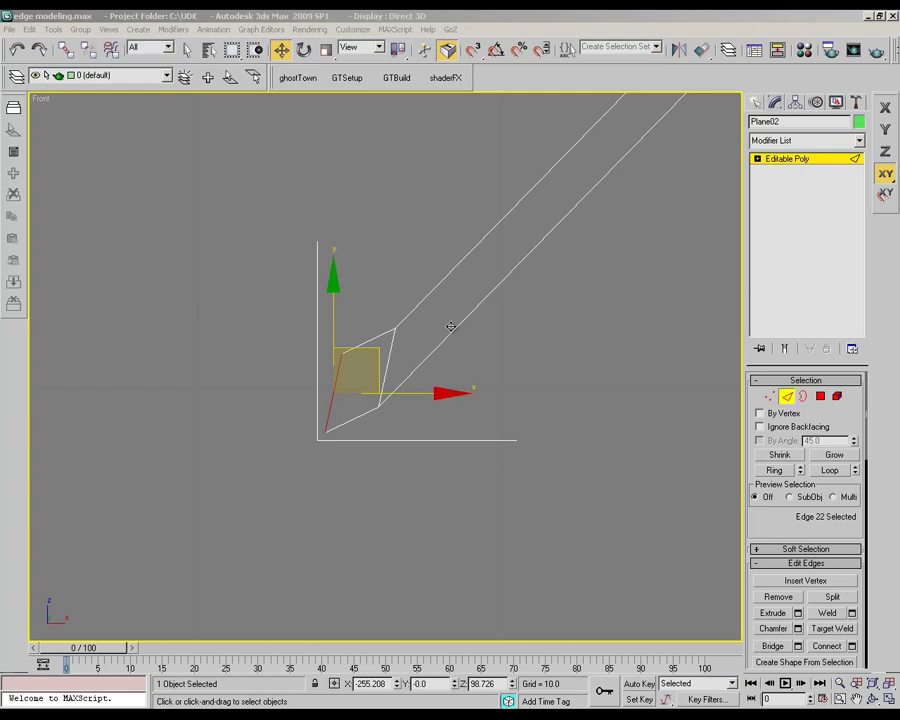
shift+drag(463, 314, 466, 315)
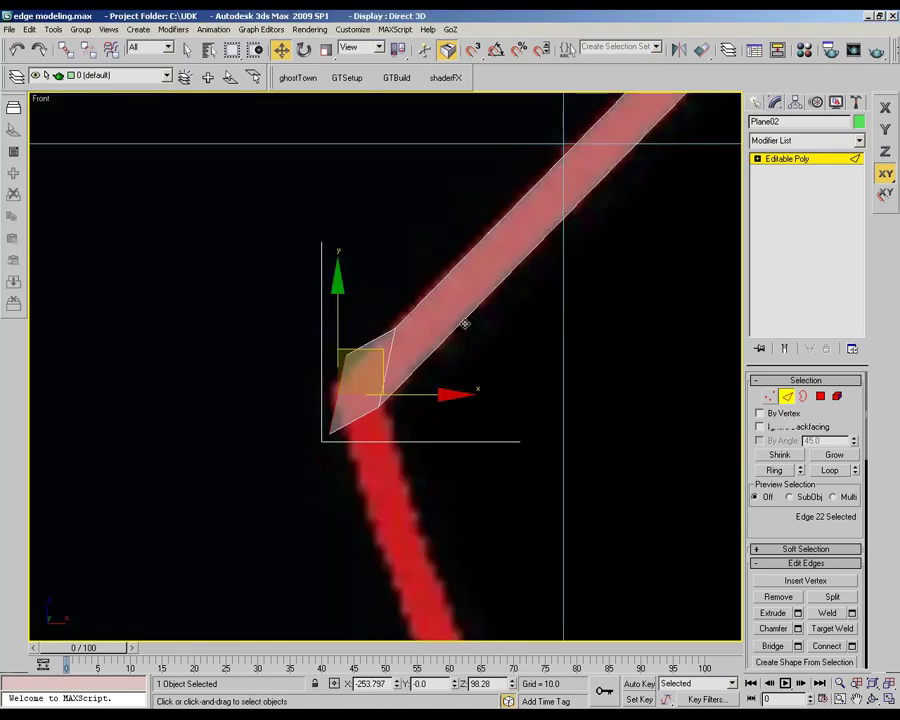
Step: Move the corner segment's upper outer vertex onto the band's outer corner, at about X -256.3, Z 100.9
key(1)
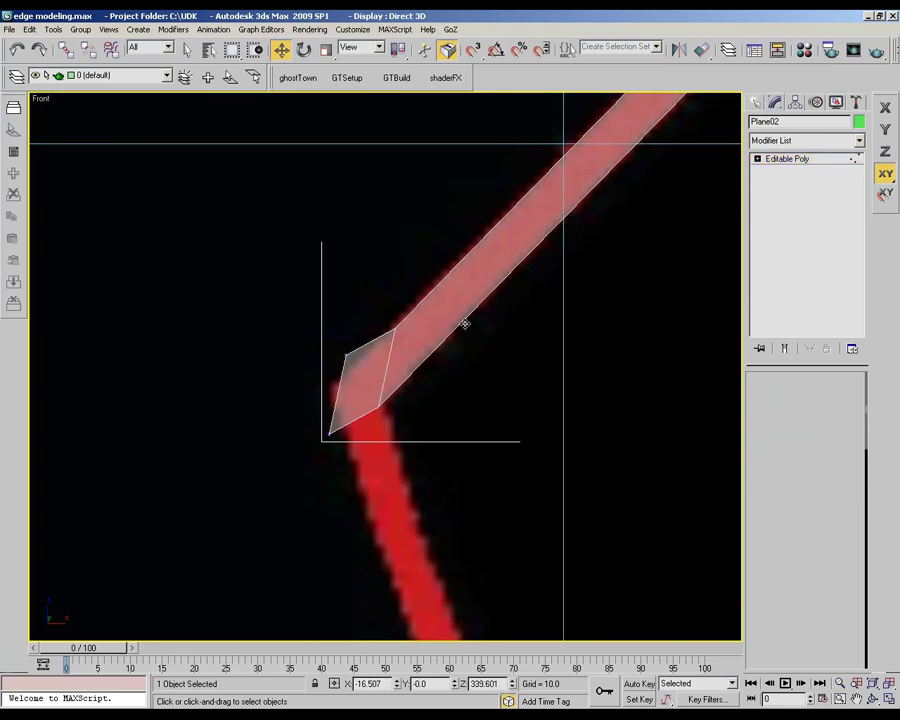
key(1)
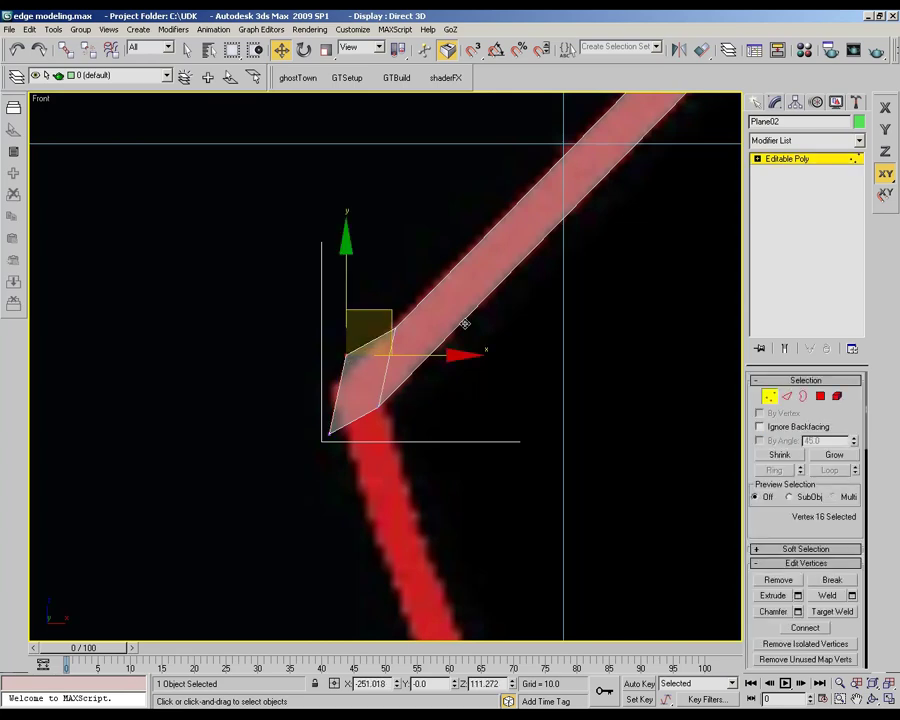
key(alt+x)
key(F3)
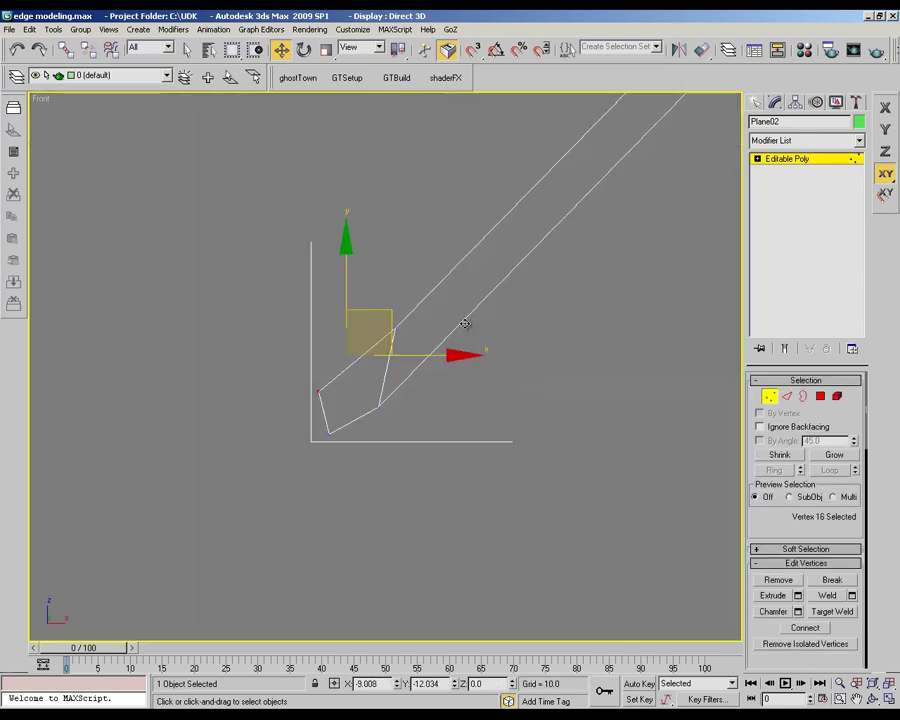
drag(465, 324, 465, 324)
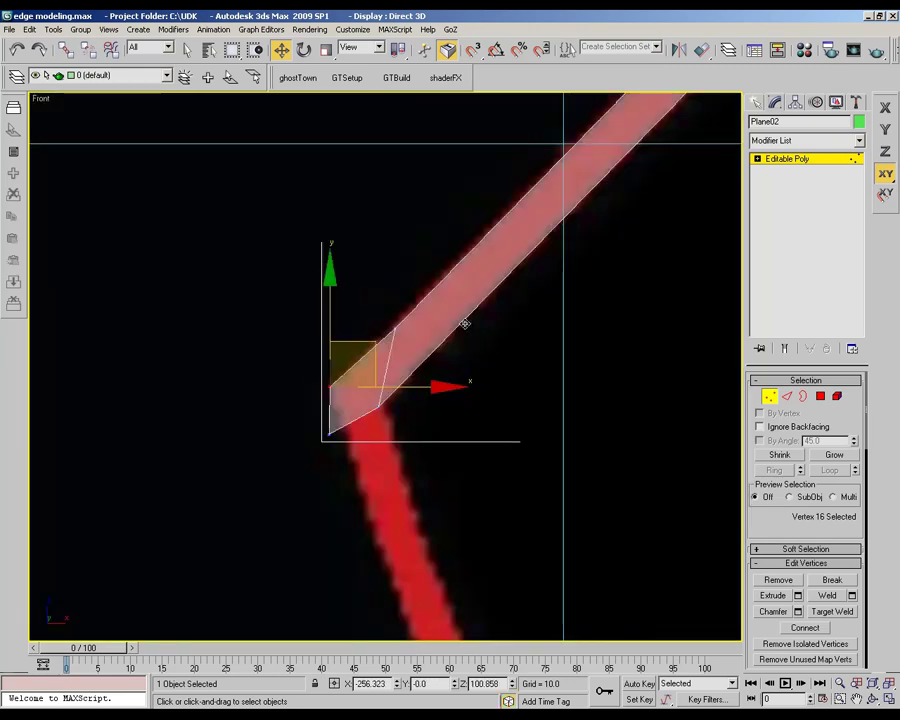
Step: Shift the corner segment's lowest vertex about 5 units inward onto the band's edge, and nudge the inner corner vertex slightly inward and up
click(464, 326)
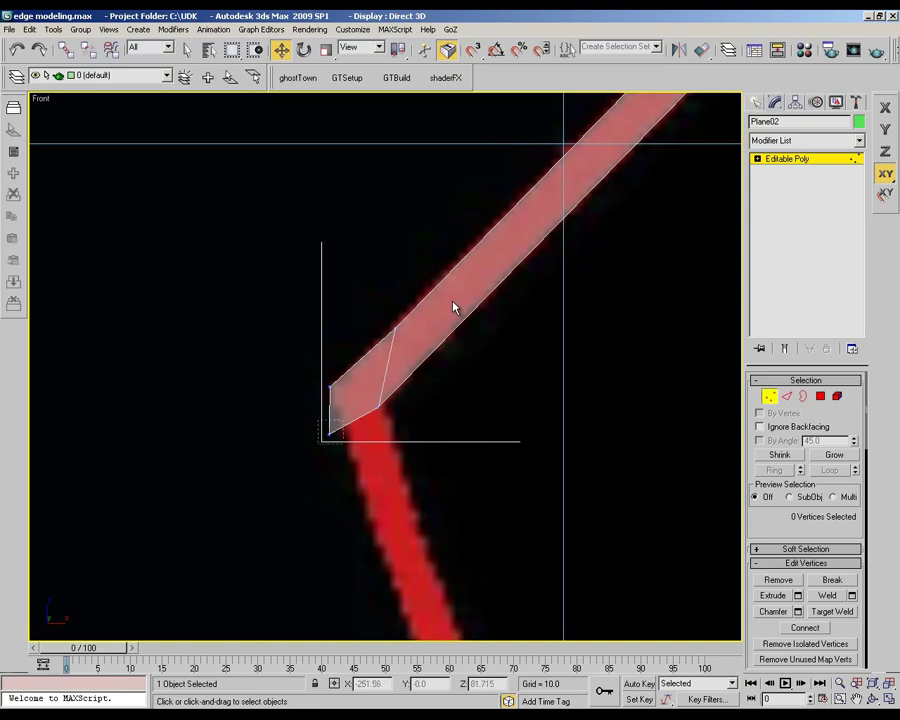
key(ctrl+z)
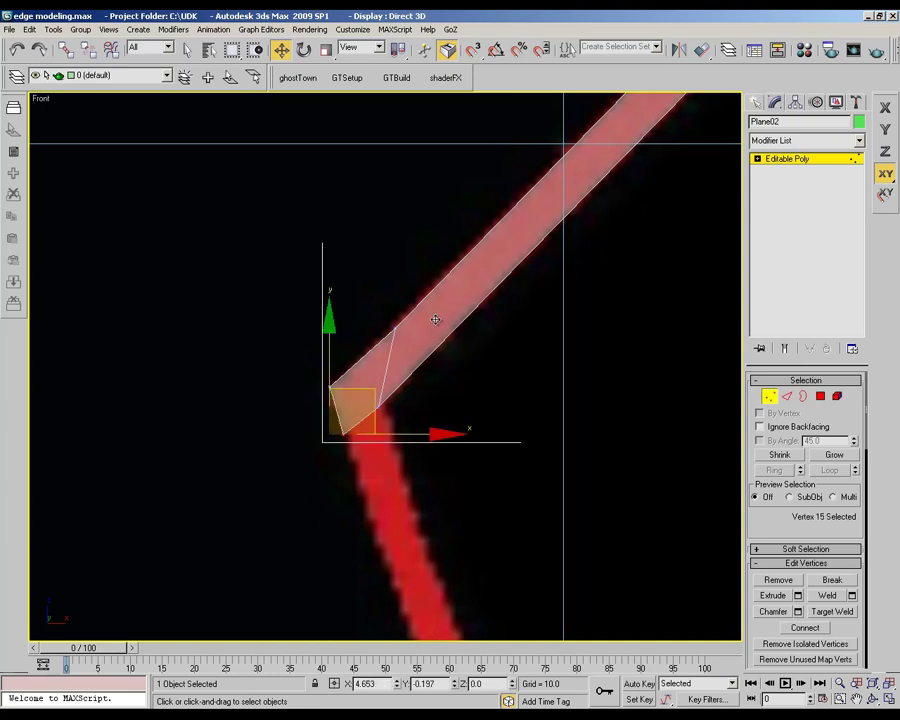
click(434, 318)
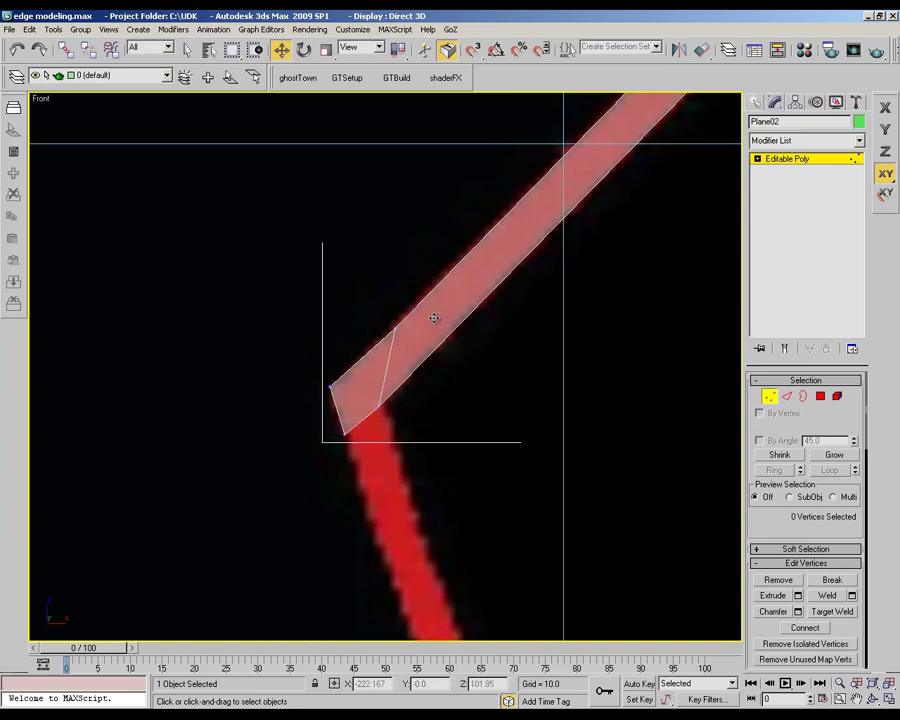
key(ctrl+z)
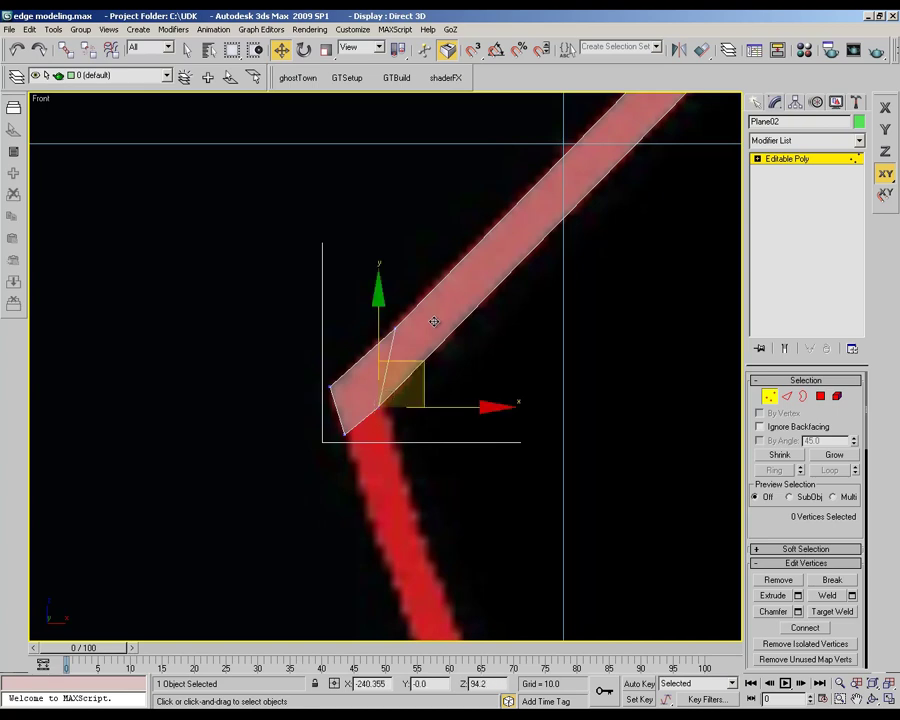
drag(434, 320, 434, 318)
click(434, 324)
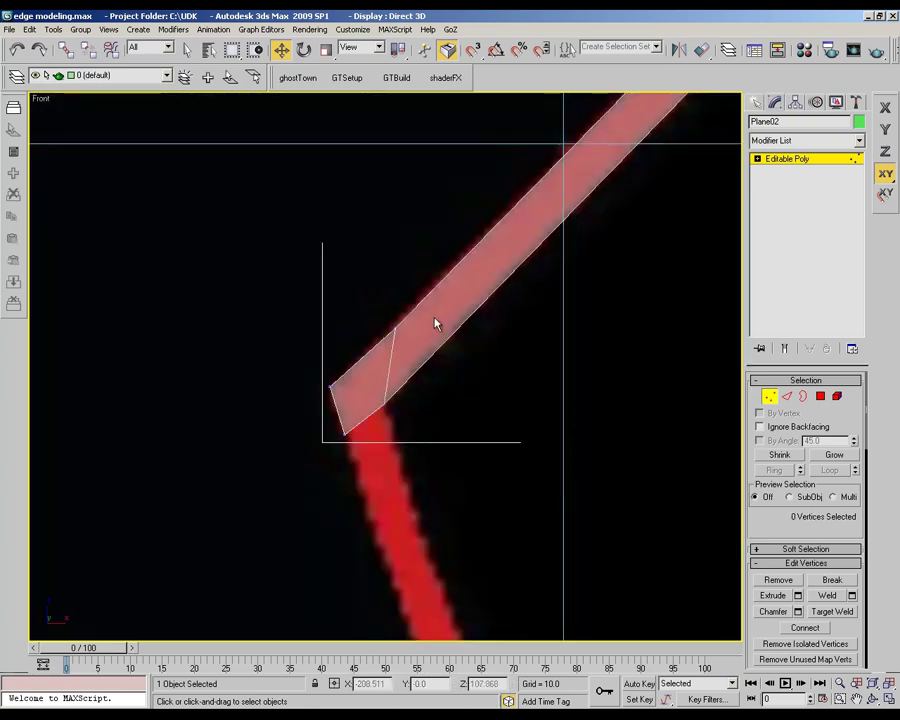
Step: Nudge the corner segment's upper outer vertex slightly down and outward onto the band's outer corner
drag(307, 366, 340, 396)
drag(392, 358, 389, 370)
click(390, 369)
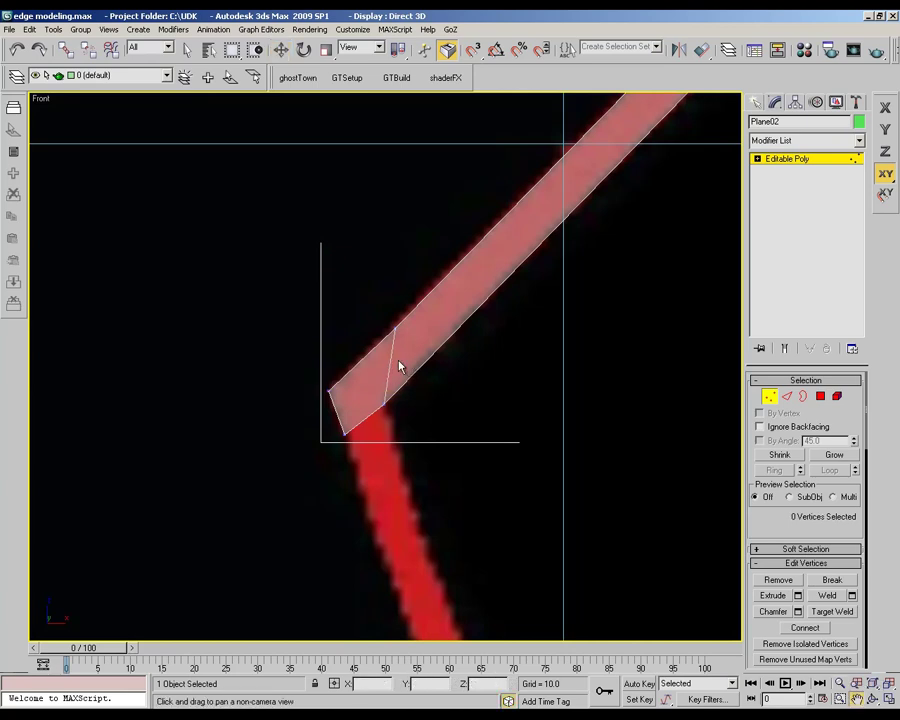
Step: Extrude the corner segment's lower edge down the side band in six segments, fitting the band's width, to about X -193.2, Z -46.6
middle_drag(516, 390, 426, 354)
middle_drag(426, 464, 390, 364)
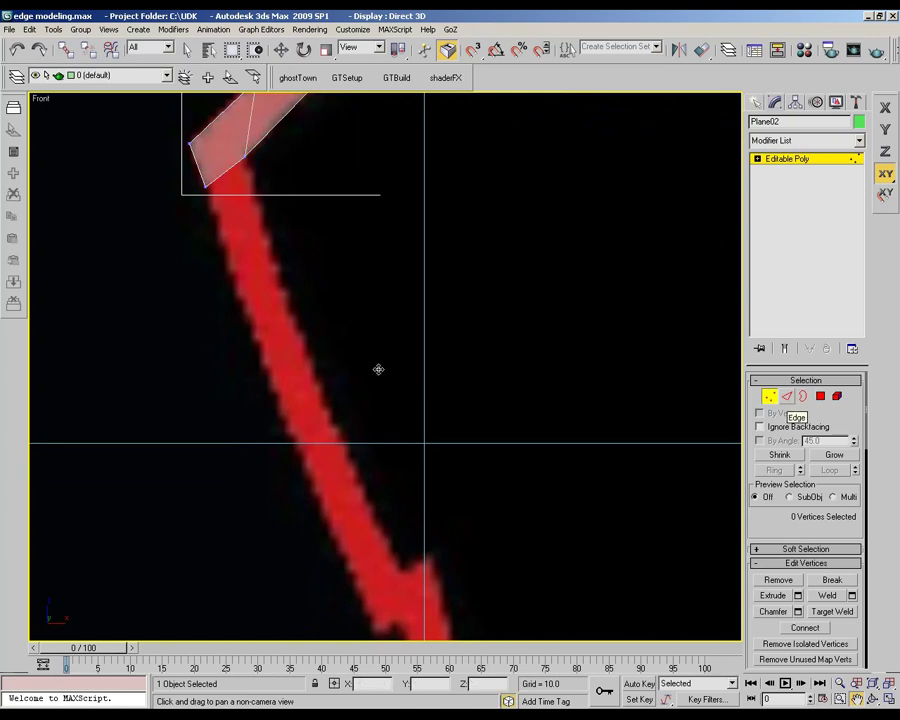
key(2)
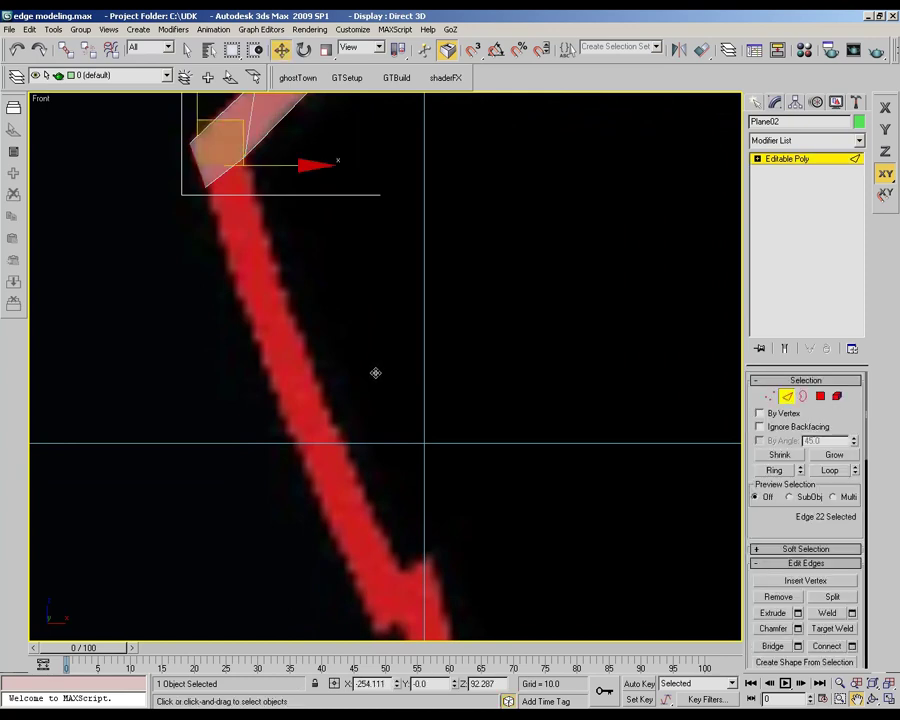
key(ctrl+z)
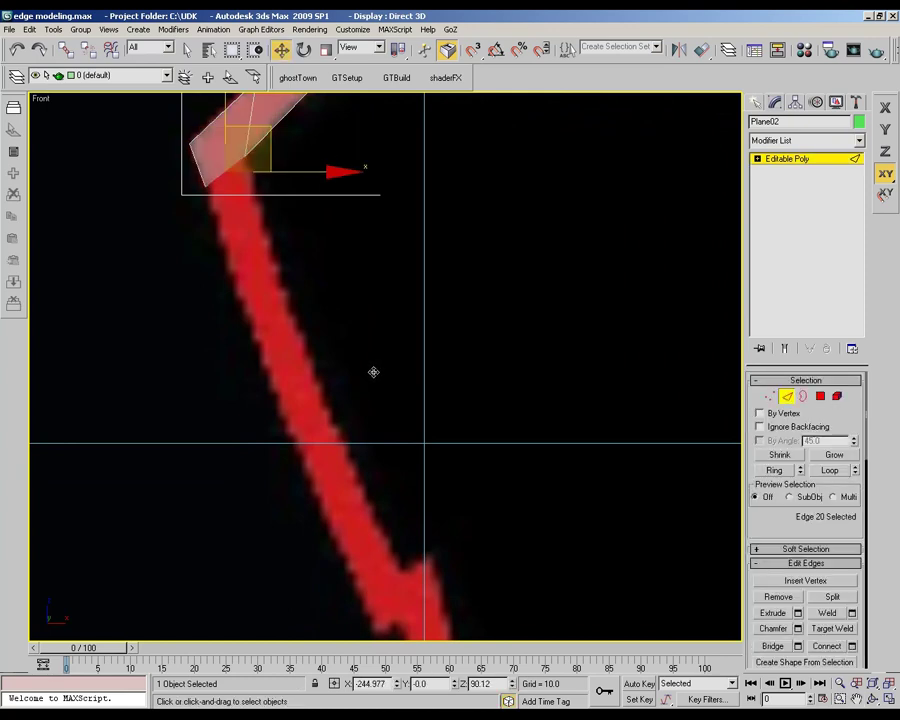
shift+drag(248, 150, 263, 208)
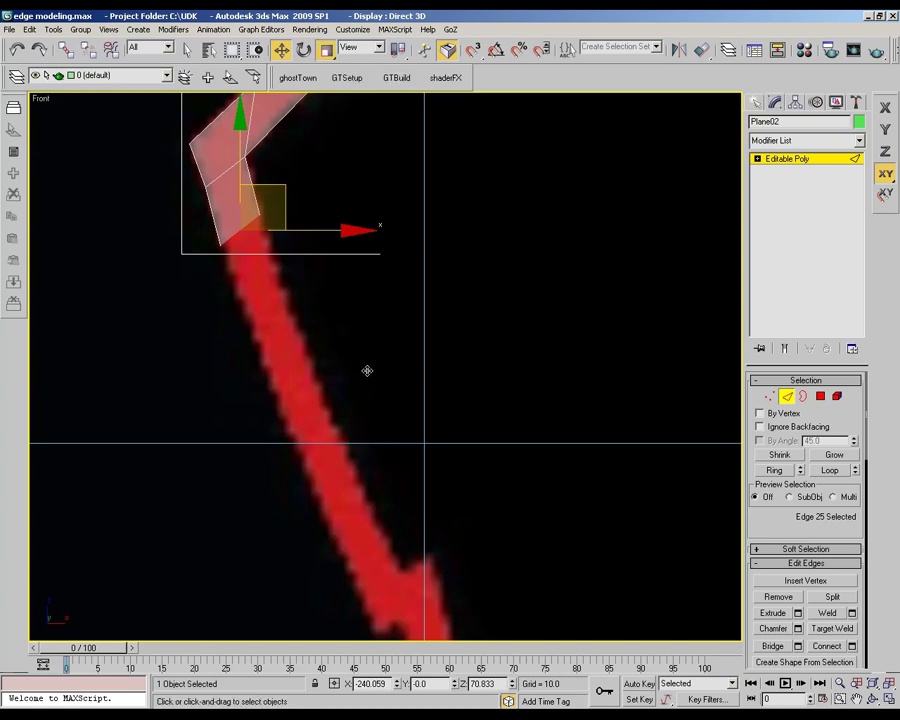
key(r)
drag(368, 370, 368, 370)
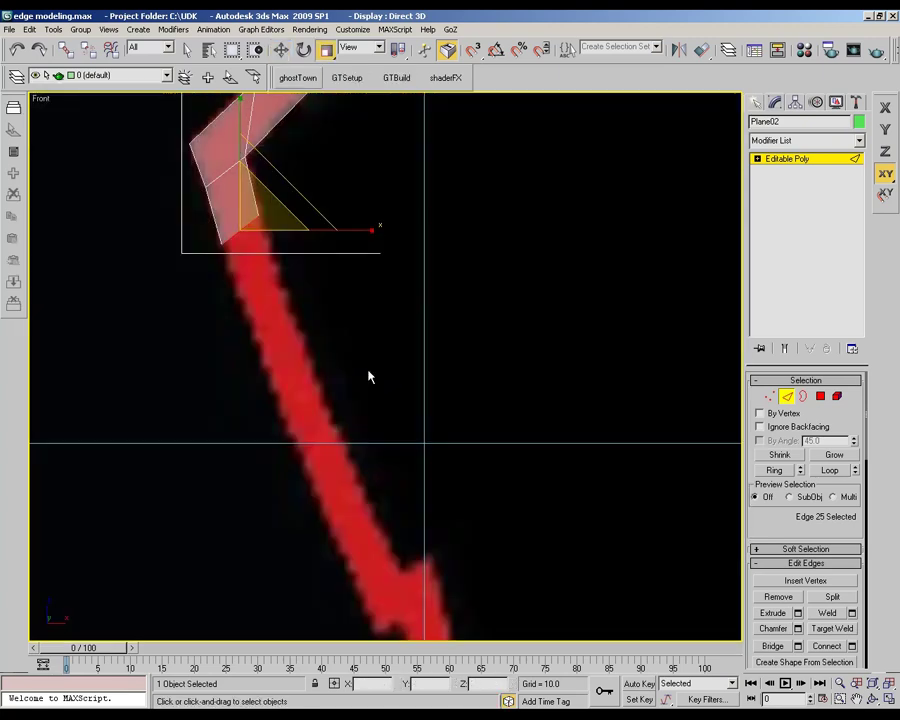
key(w)
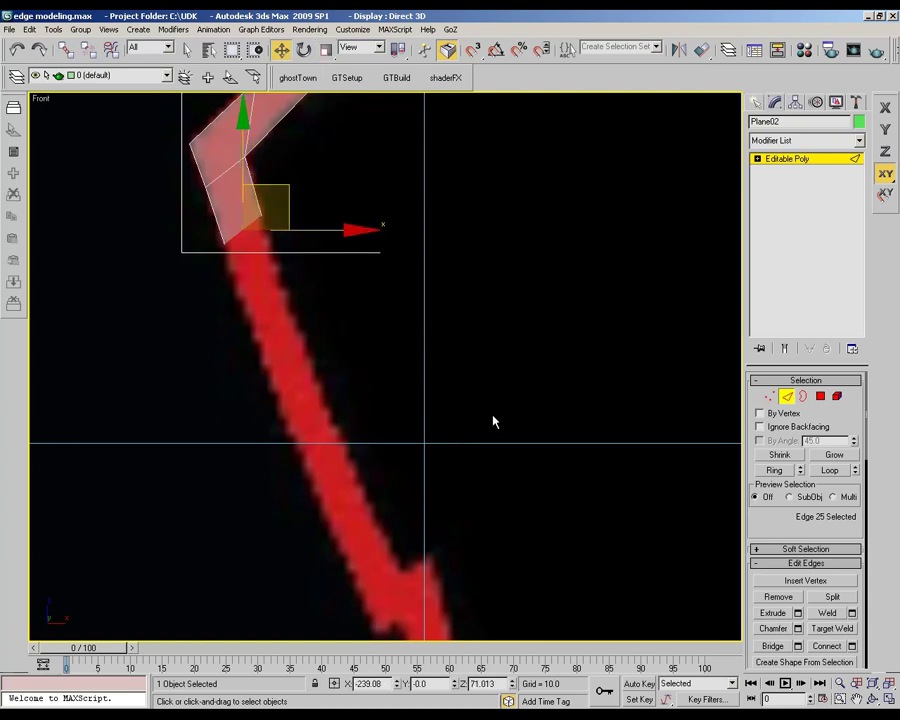
shift+drag(266, 208, 316, 350)
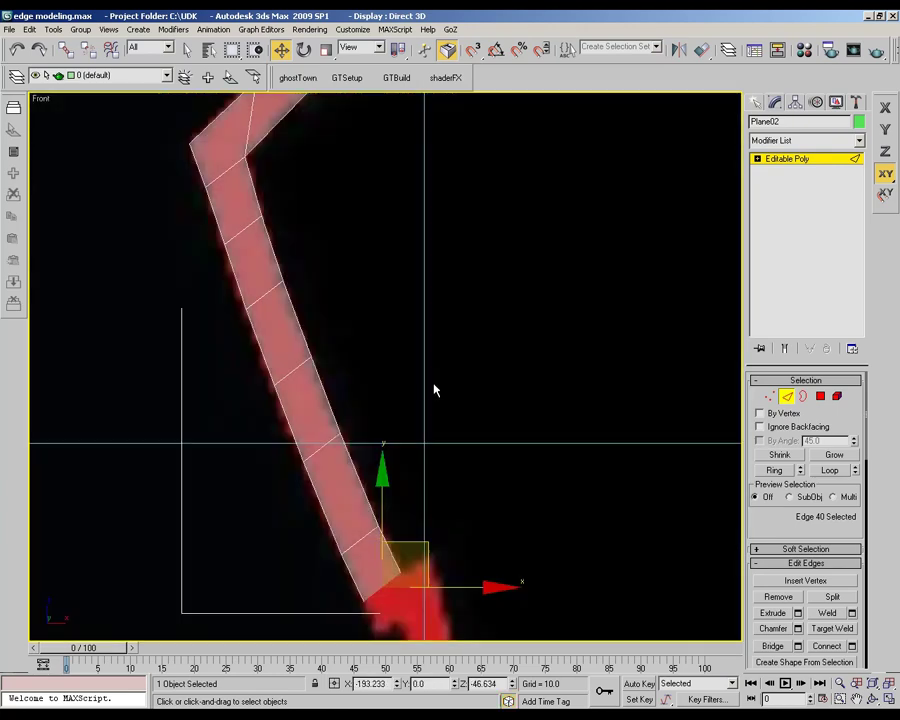
Step: Move three inner vertices onto the side band's inner edge, at about X -227.1, Z 53.9; X -217.3, Z 28.2; and X -208, Z 4
key(1)
drag(299, 269, 303, 267)
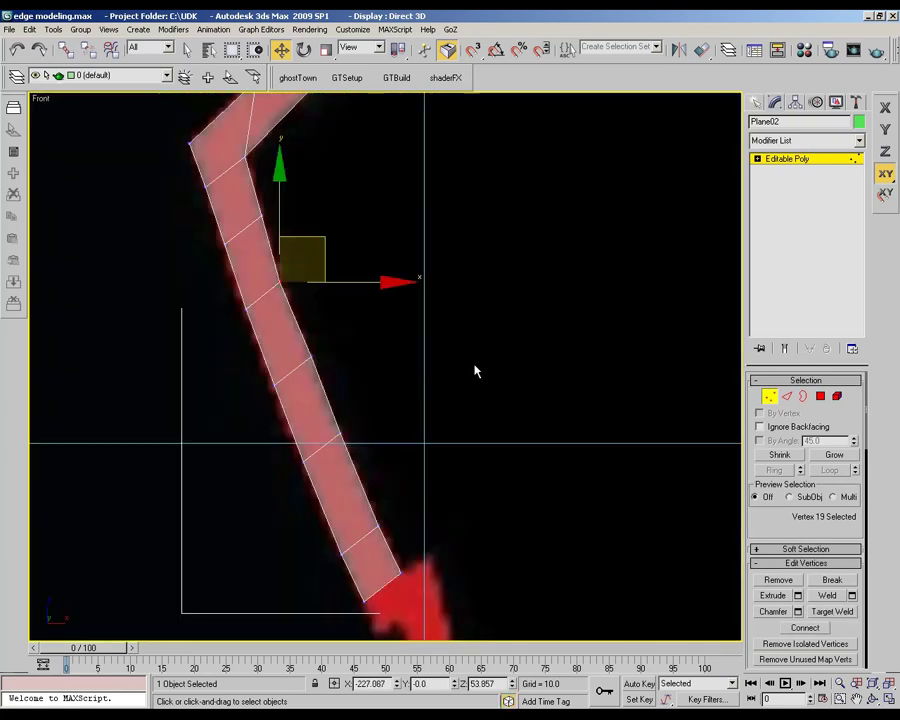
click(311, 360)
drag(340, 393, 345, 387)
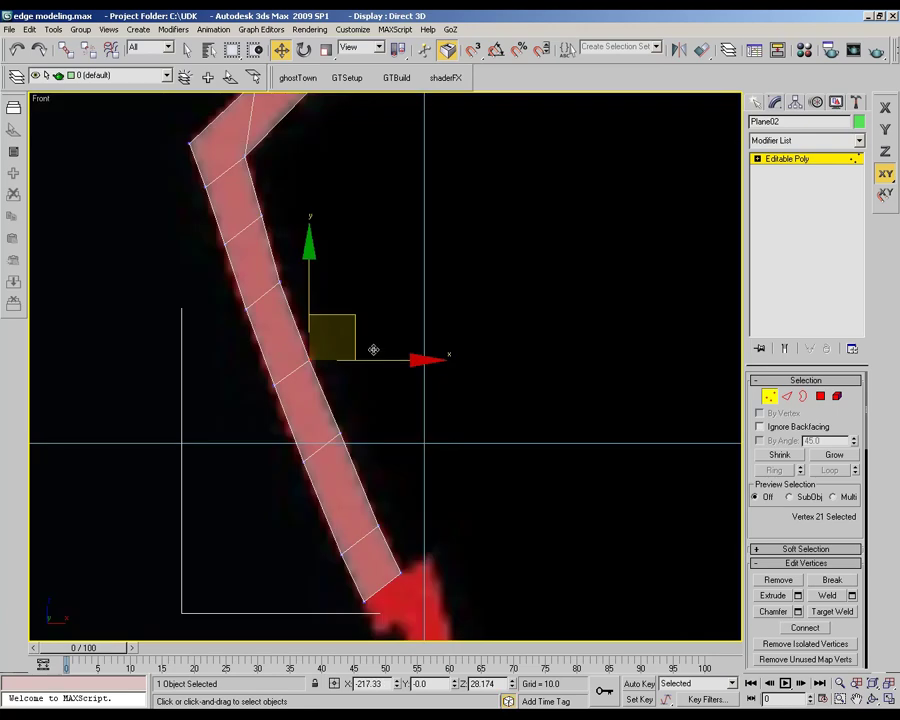
drag(361, 449, 330, 407)
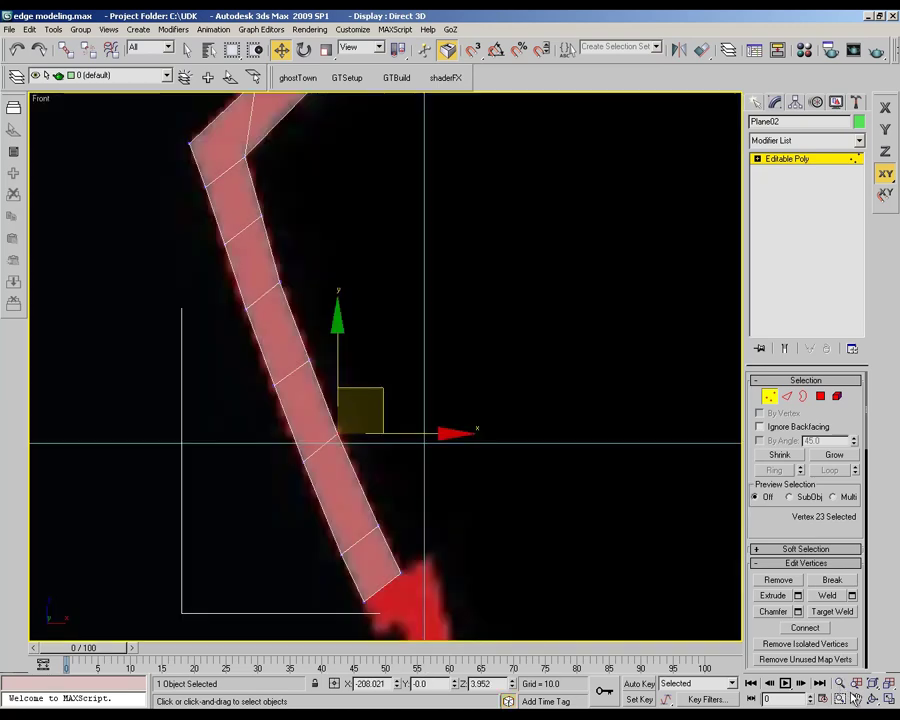
Step: Shift the side band's outer vertices slightly outward onto the reference edge, placing the uppermost one at about X -245.8, Z 65.6
click(855, 698)
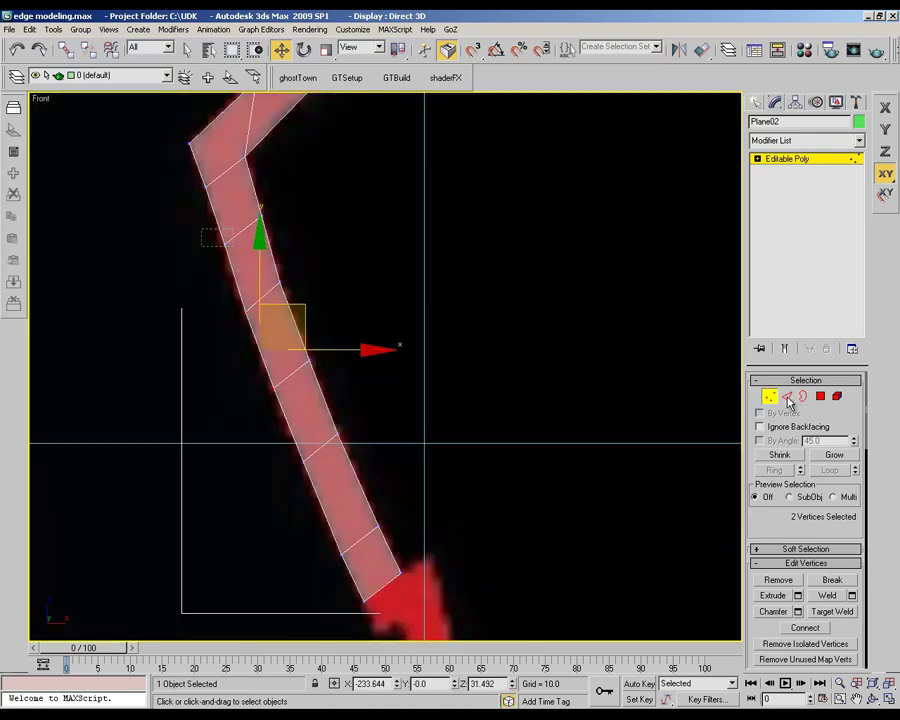
click(230, 180)
drag(230, 180, 224, 171)
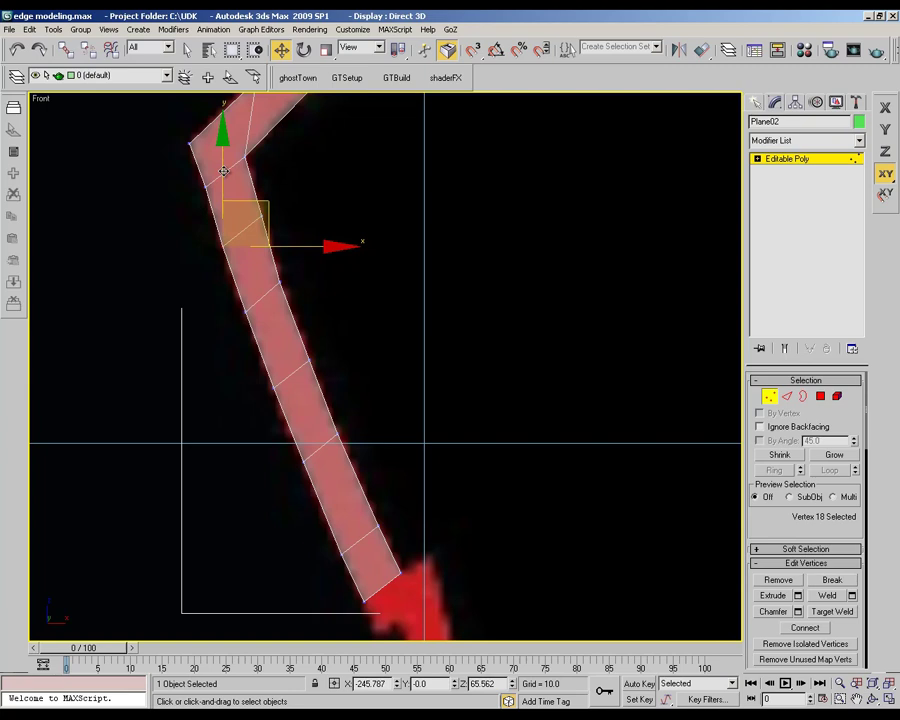
drag(262, 364, 281, 414)
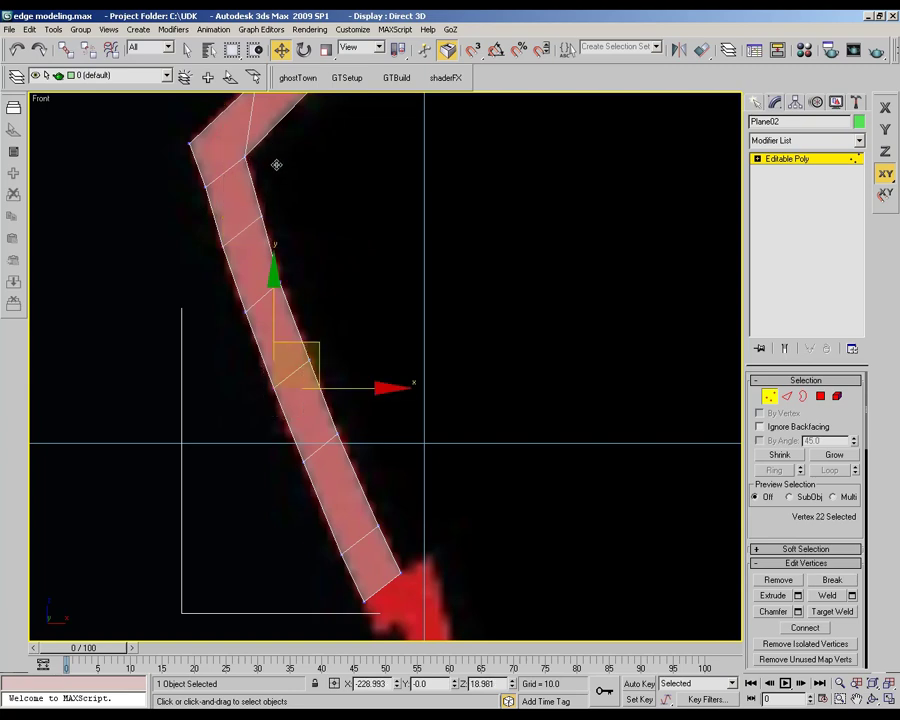
drag(281, 177, 287, 203)
click(326, 55)
drag(243, 218, 254, 206)
Step: Extrude the side band's end edge one short segment into the notch area, to about X -187.9, Z -57.2
middle_drag(254, 208, 255, 211)
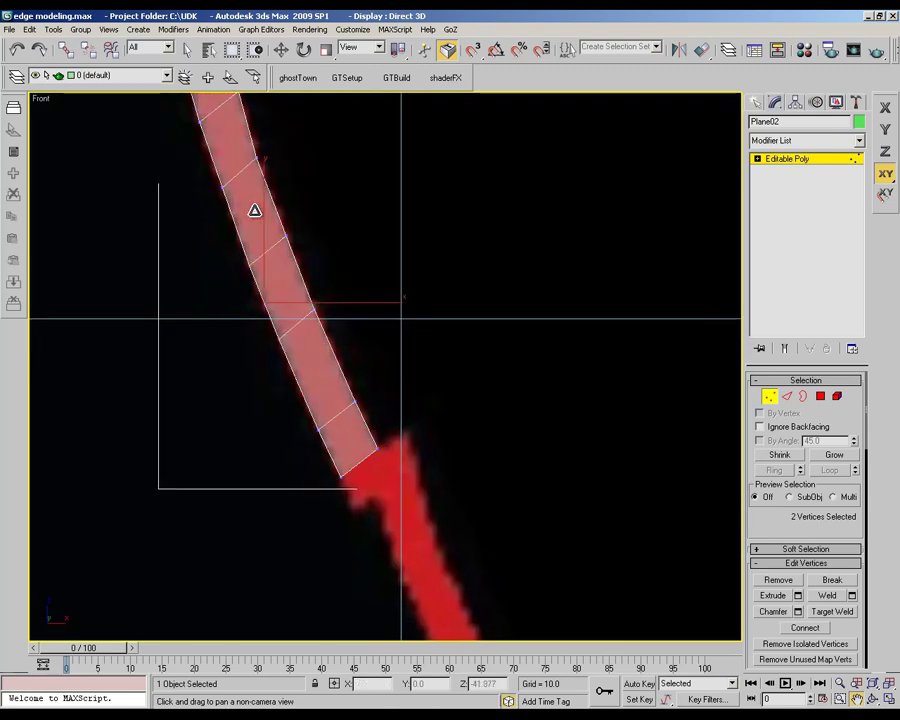
click(787, 396)
key(w)
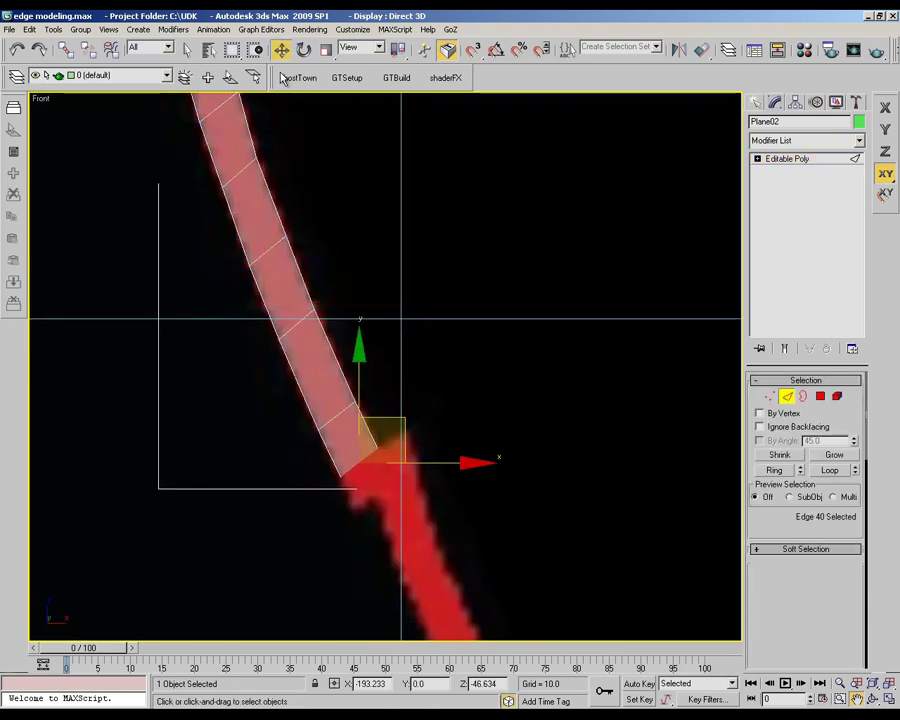
mouse_move(287, 200)
shift+mouse_down()
mouse_move(251, 221)
mouse_move(287, 202)
shift+mouse_up()
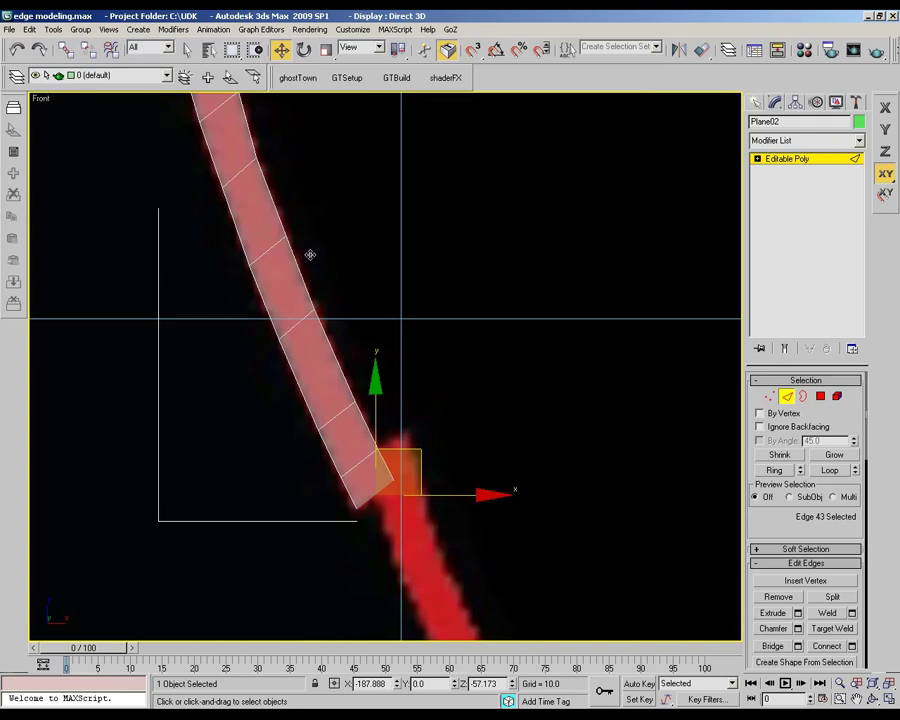
Step: Move the end segment's outer vertex to about X -195.3, Z -61.4 and its inner vertex to about X -174.9, Z -54.5
key(1)
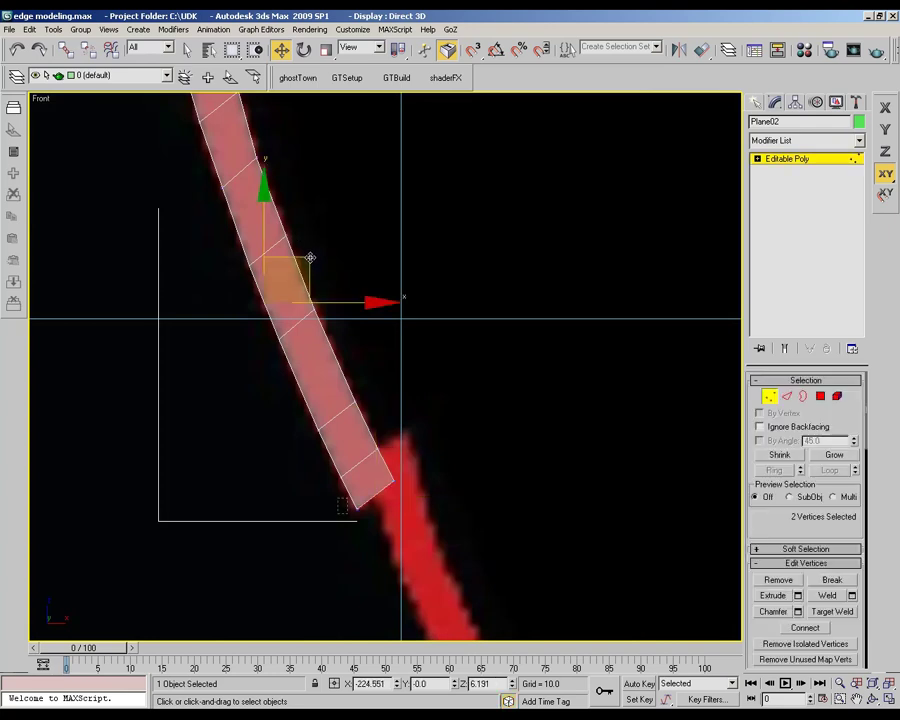
key(ctrl+z)
key(ctrl+z)
key(F3)
key(F3)
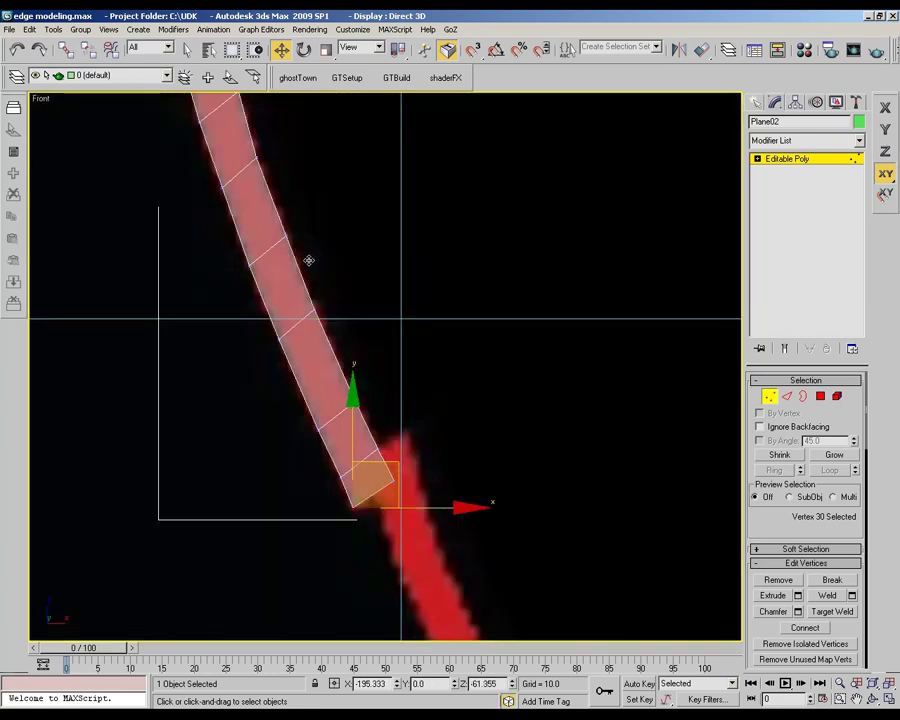
key(ctrl+z)
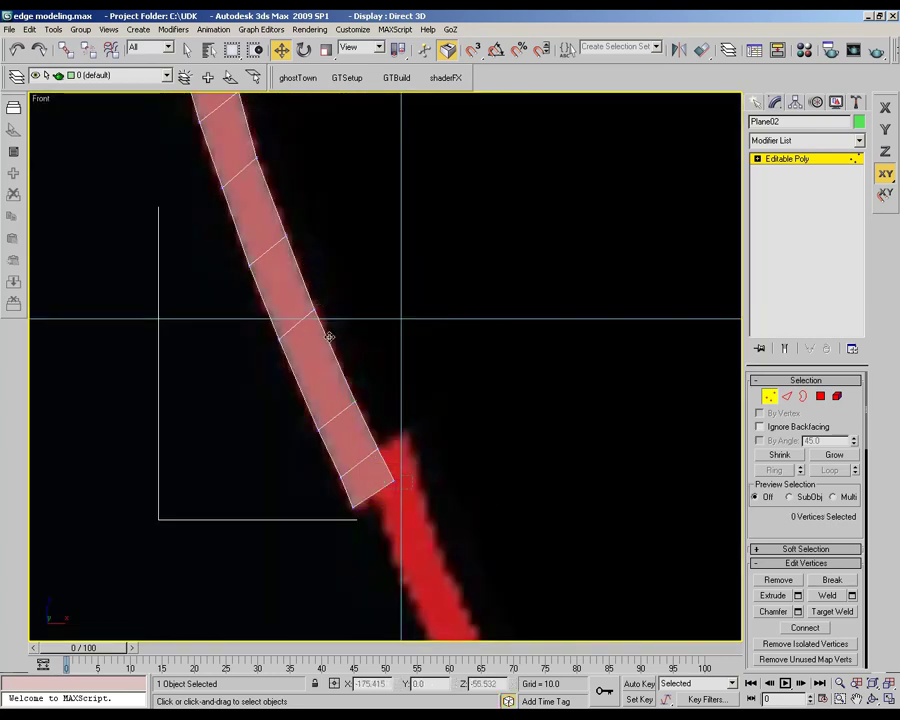
key(ctrl+z)
drag(337, 336, 338, 334)
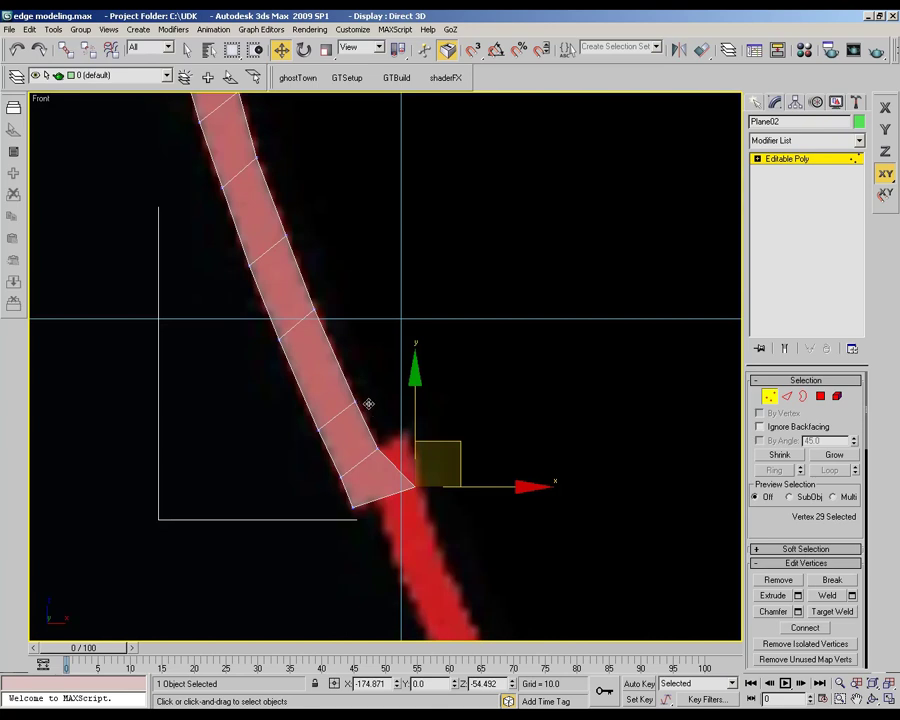
Step: Extrude the end segment's inner side edge toward the notch's upper tip, to about X -173.4, Z -42.8
key(2)
click(364, 405)
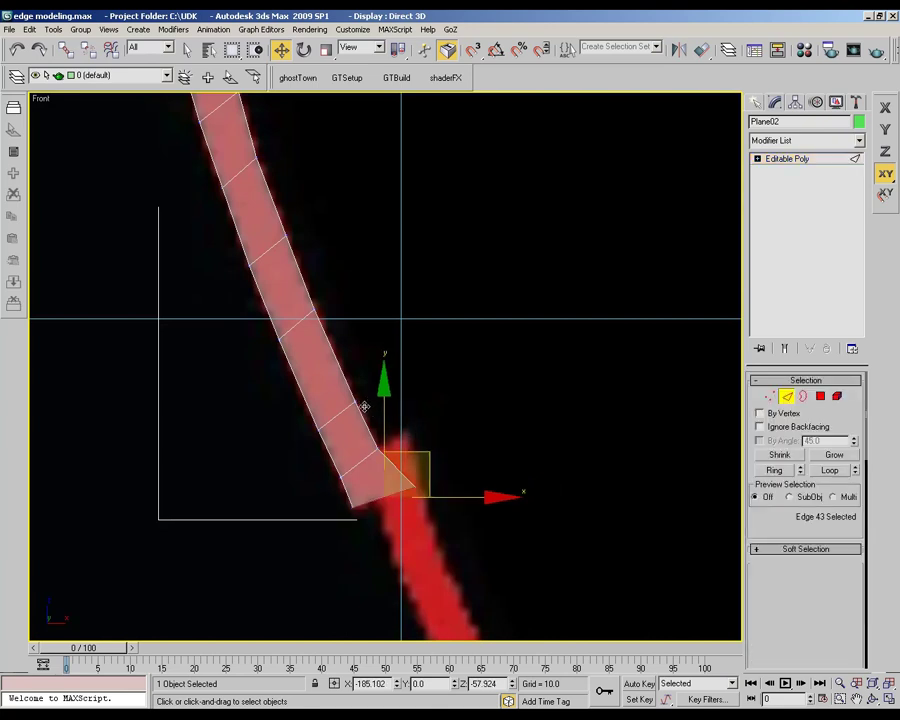
click(364, 405)
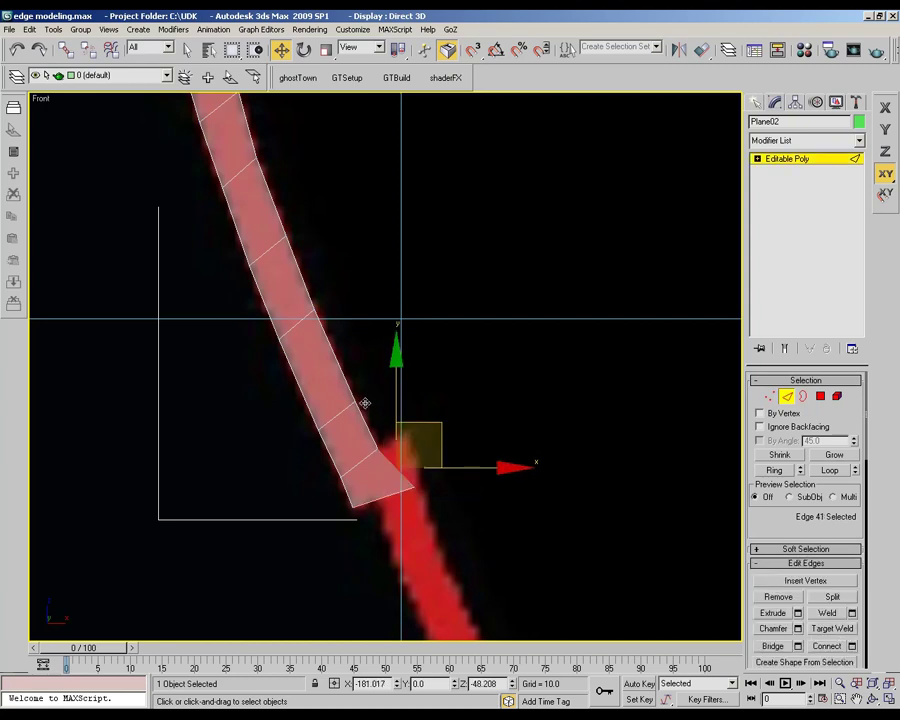
key(F3)
click(372, 435)
shift+drag(372, 435, 386, 427)
key(F3)
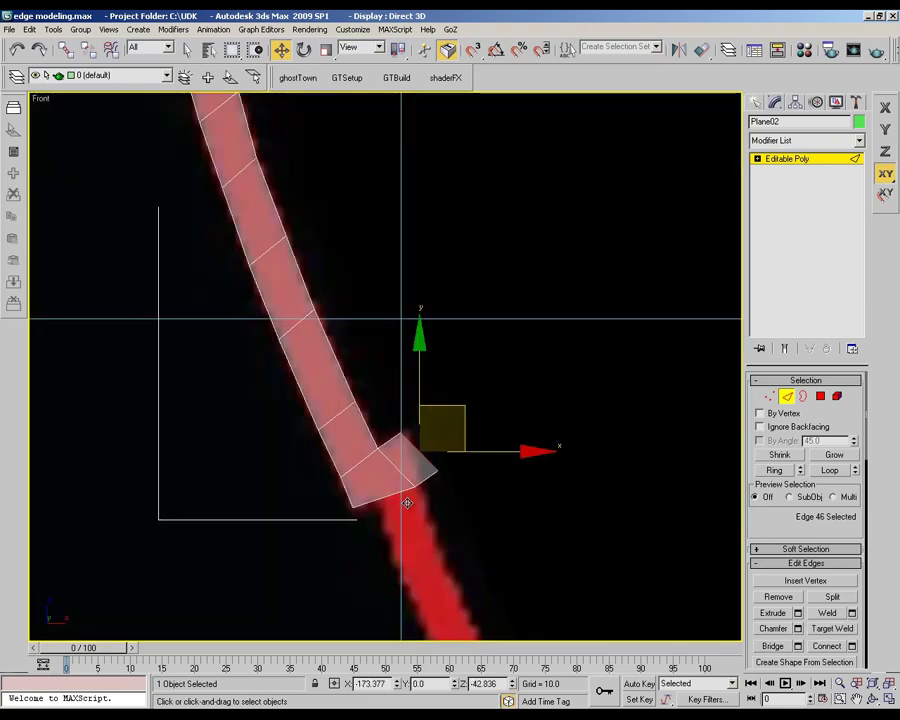
Step: Move the notch segment's top vertex onto the notch's tip, at about X -177.4, Z -36.5
key(1)
click(410, 490)
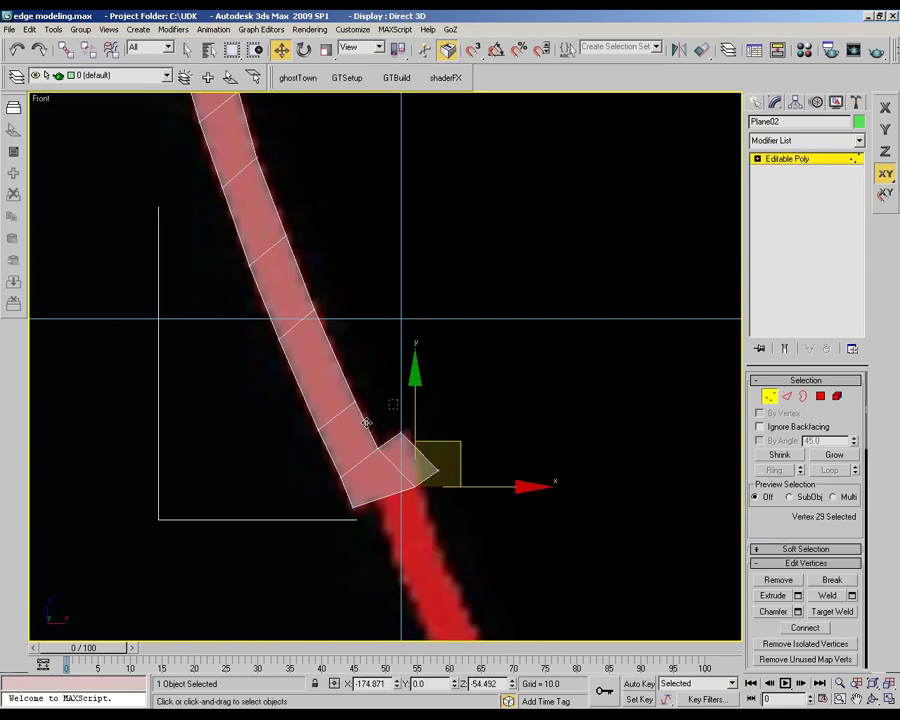
click(387, 496)
drag(387, 494, 366, 413)
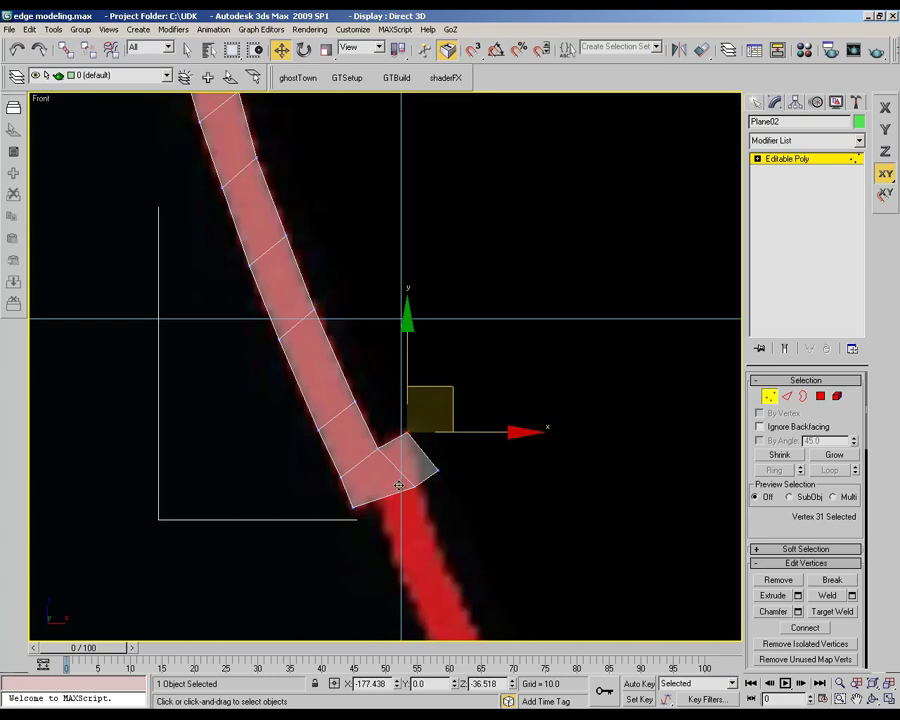
Step: Collapse the notch segment's rightmost vertex and the adjacent lower vertex into a single vertex
click(403, 505)
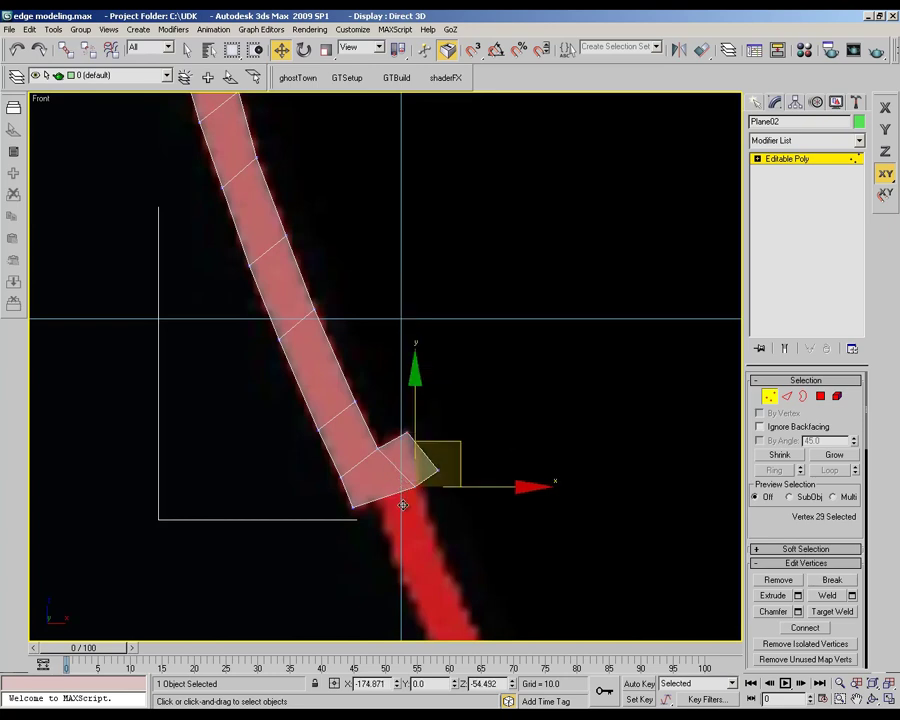
click(403, 505)
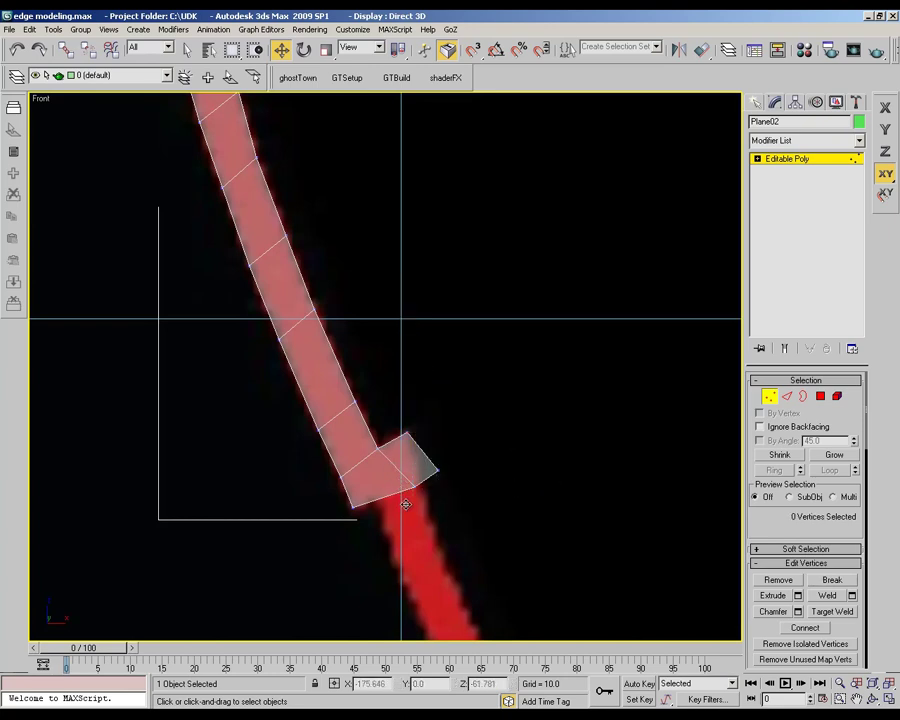
drag(452, 457, 405, 504)
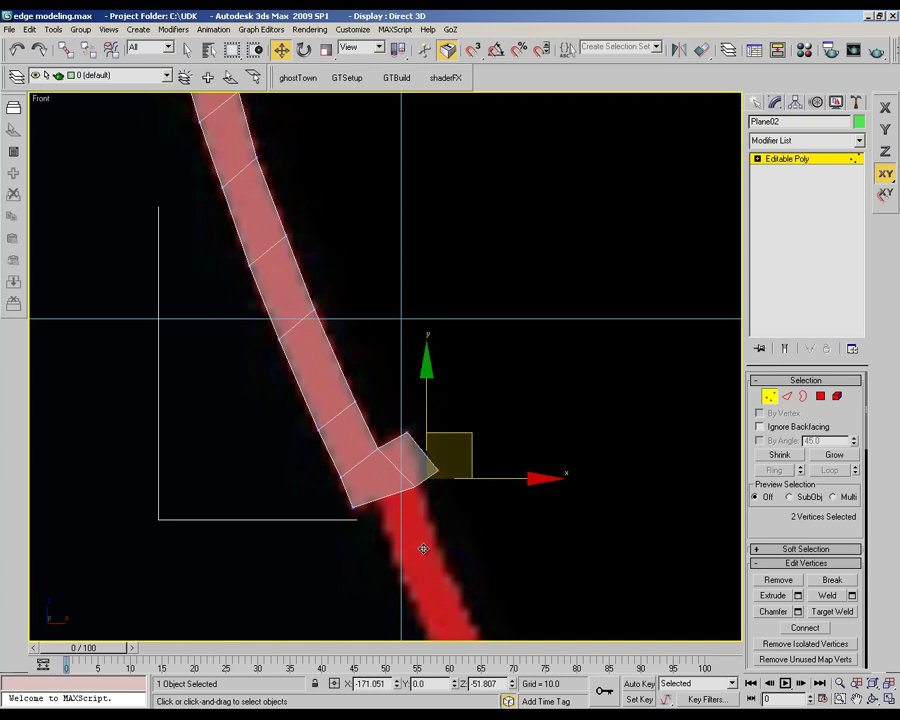
scroll(424, 548, down, 13)
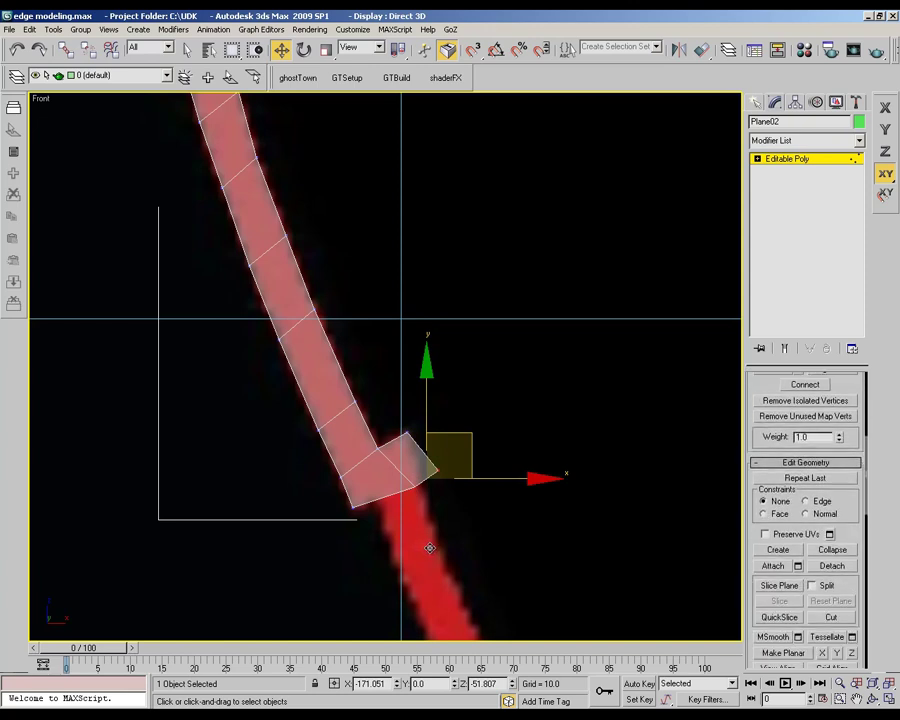
click(832, 550)
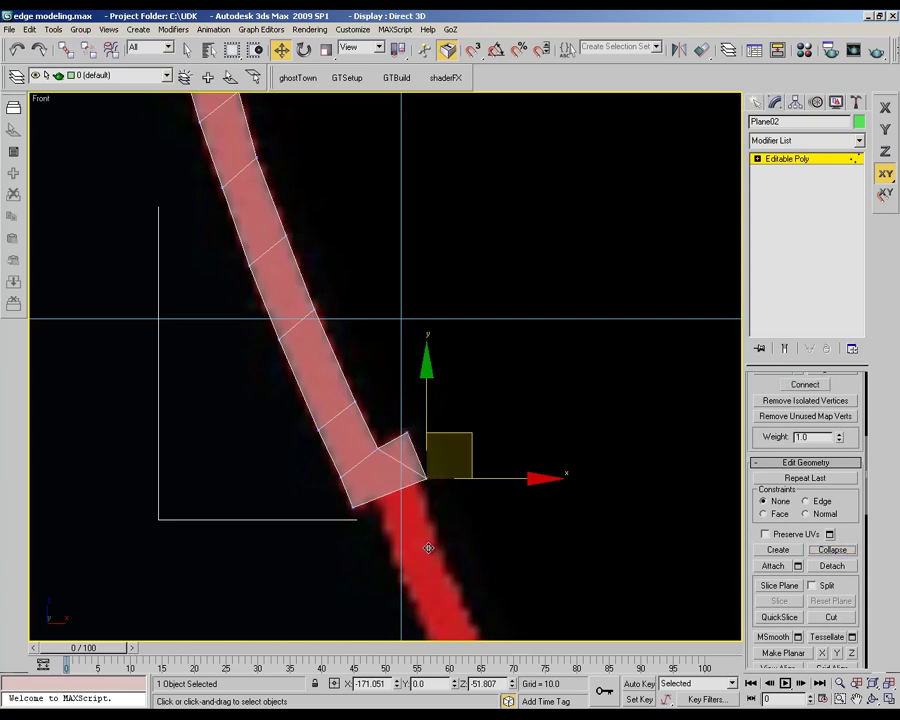
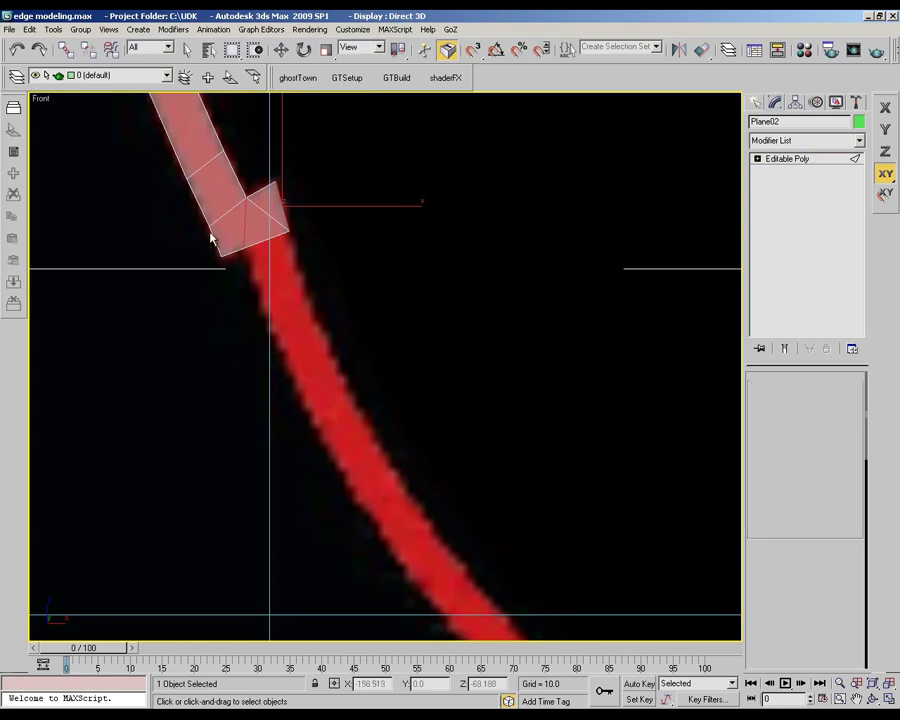
Step: Extrude the edge below the notch one short segment down the lower band, to about X -175.3, Z -69.7
key(2)
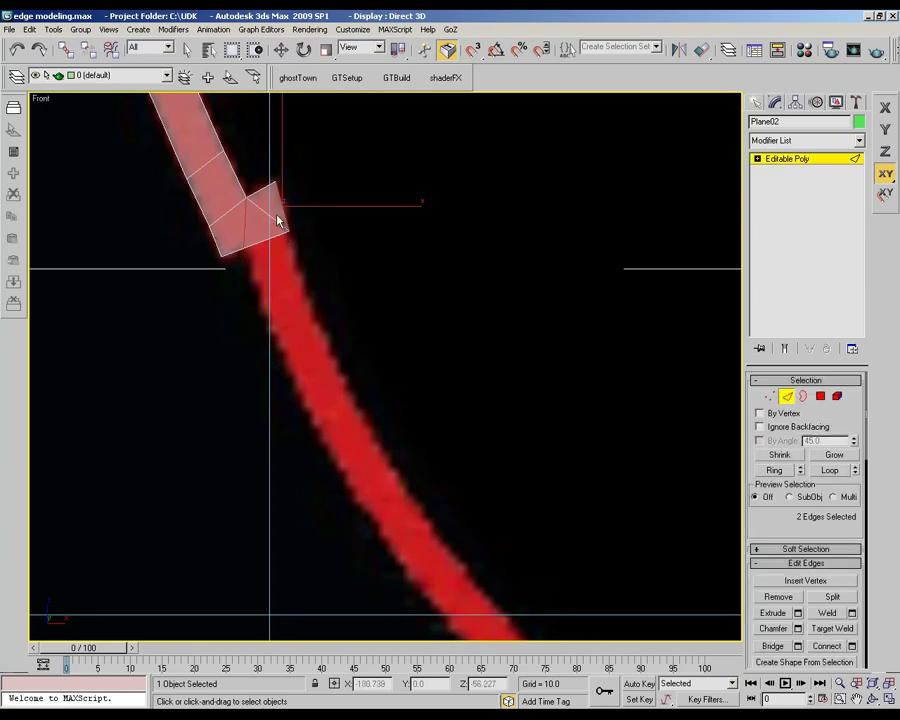
key(q)
key(w)
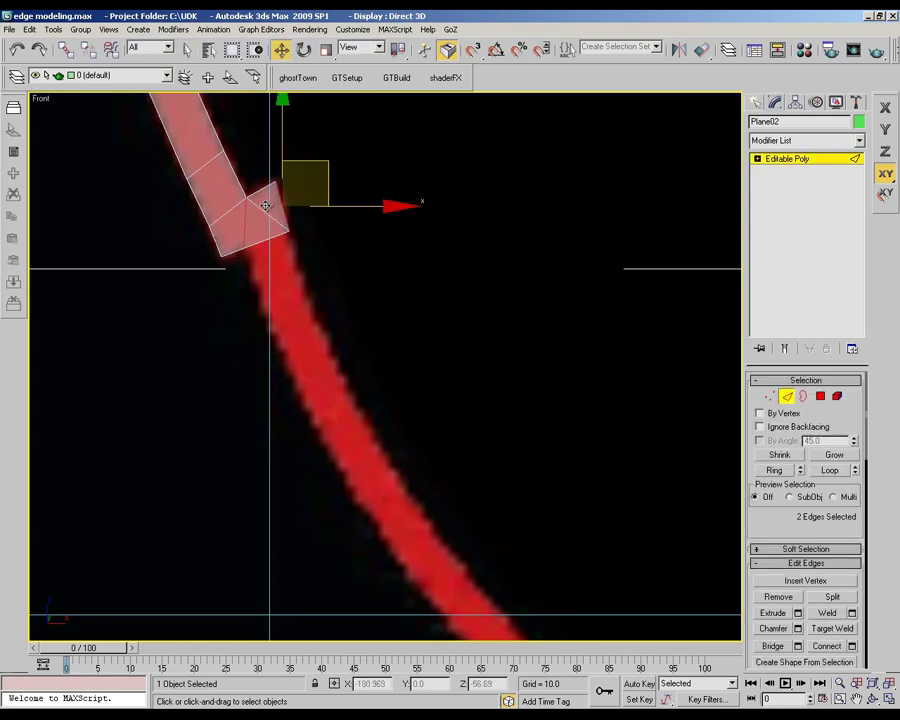
click(265, 206)
mouse_move(271, 236)
shift+mouse_down()
mouse_move(301, 333)
mouse_move(261, 364)
mouse_move(304, 420)
mouse_move(304, 436)
shift+mouse_up()
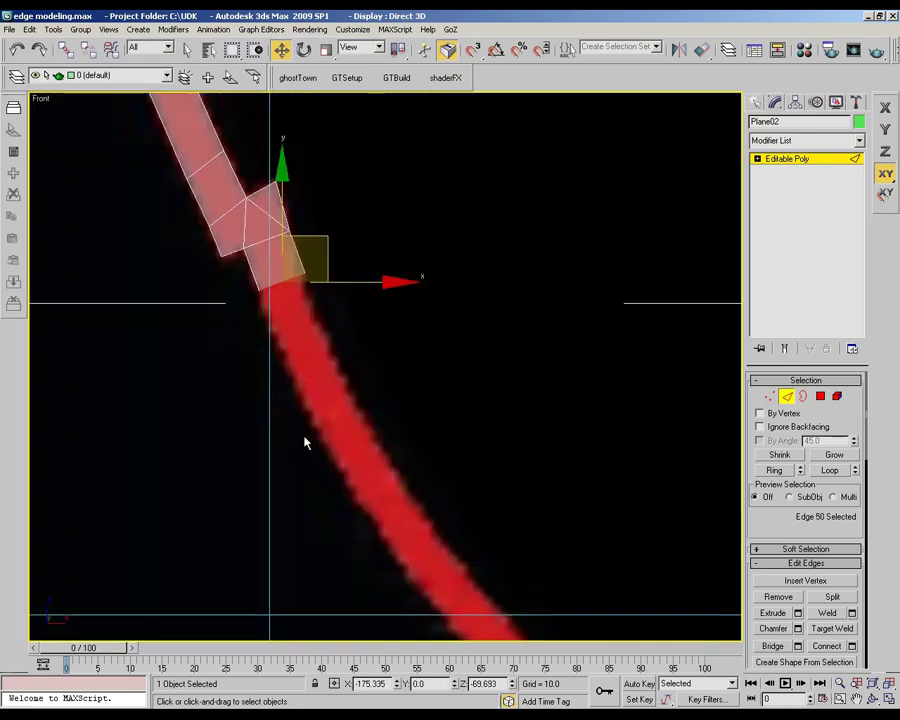
Step: Extrude the end edge down the lower band in two segments, to about X -163.7, Z -99.8
key(F3)
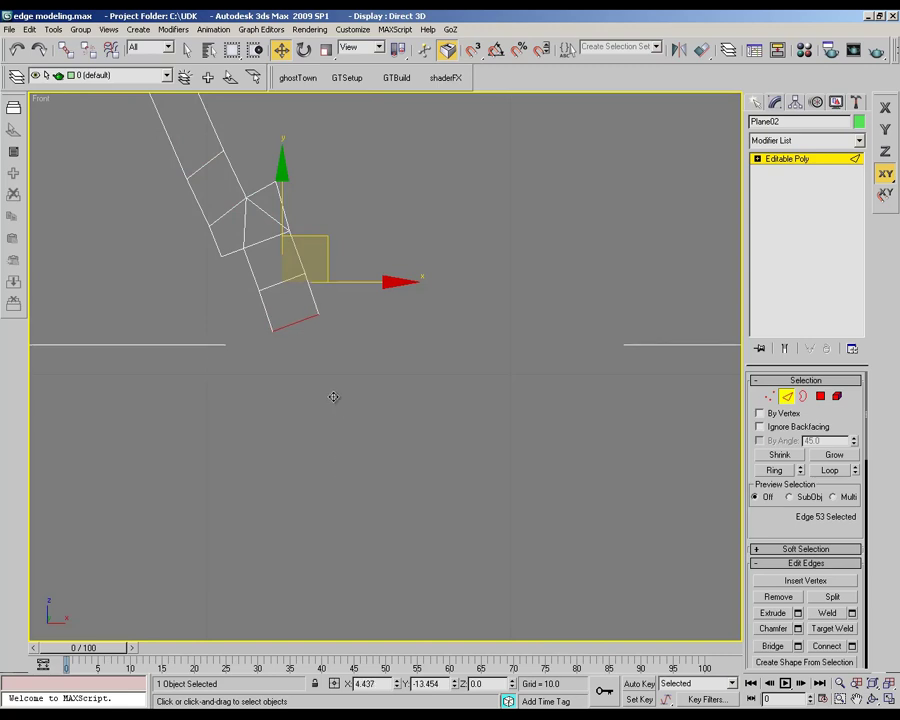
key(F3)
shift+drag(332, 398, 335, 400)
key(F3)
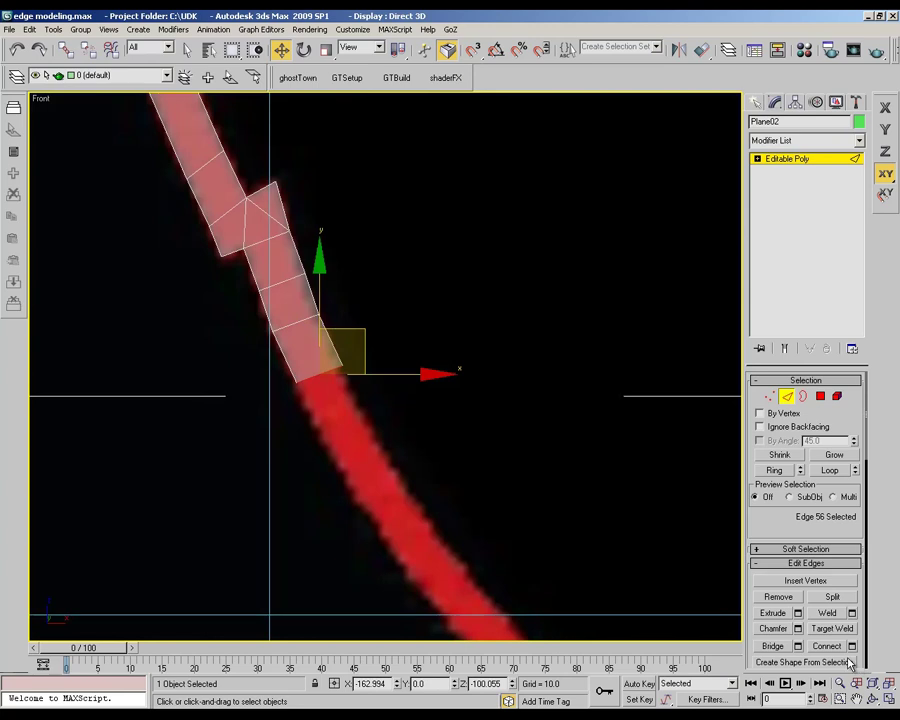
click(856, 699)
key(F3)
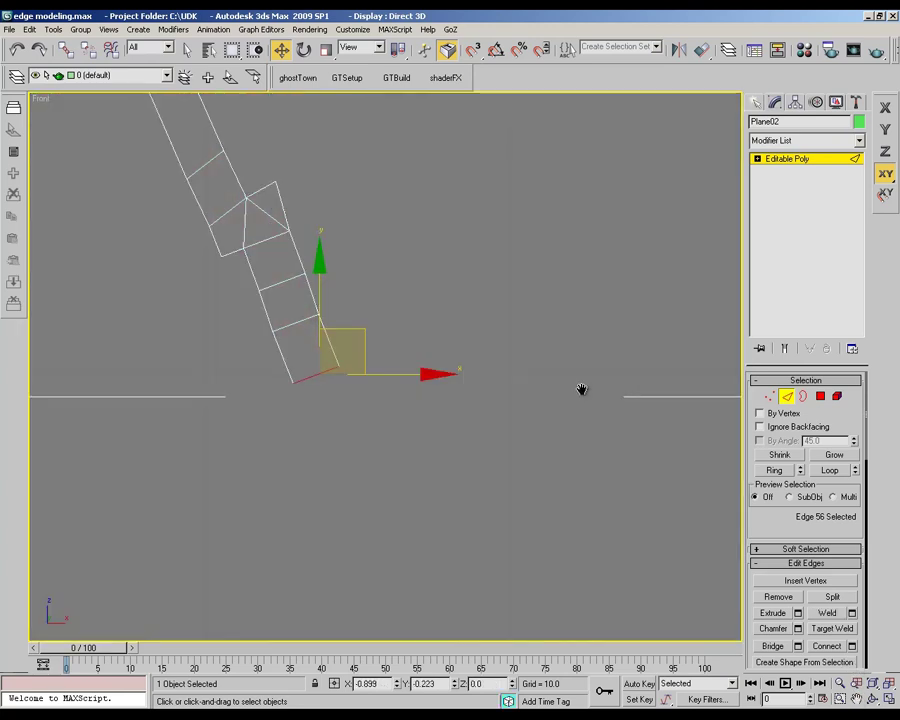
key(F3)
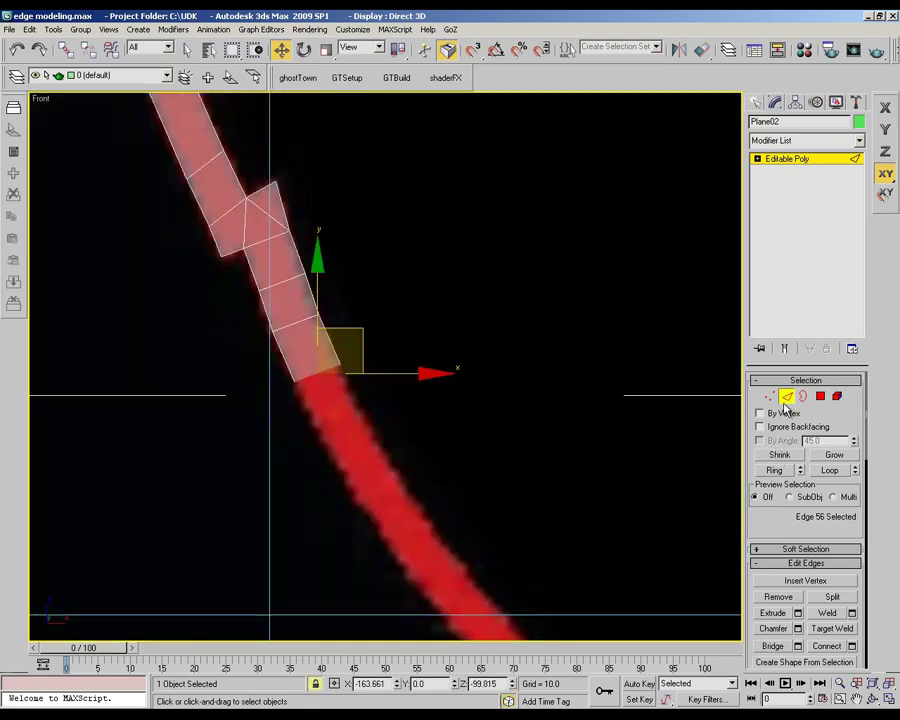
Step: Extrude the end edge two more segments down the band, to about X -144.2, Z -135.0
key(F3)
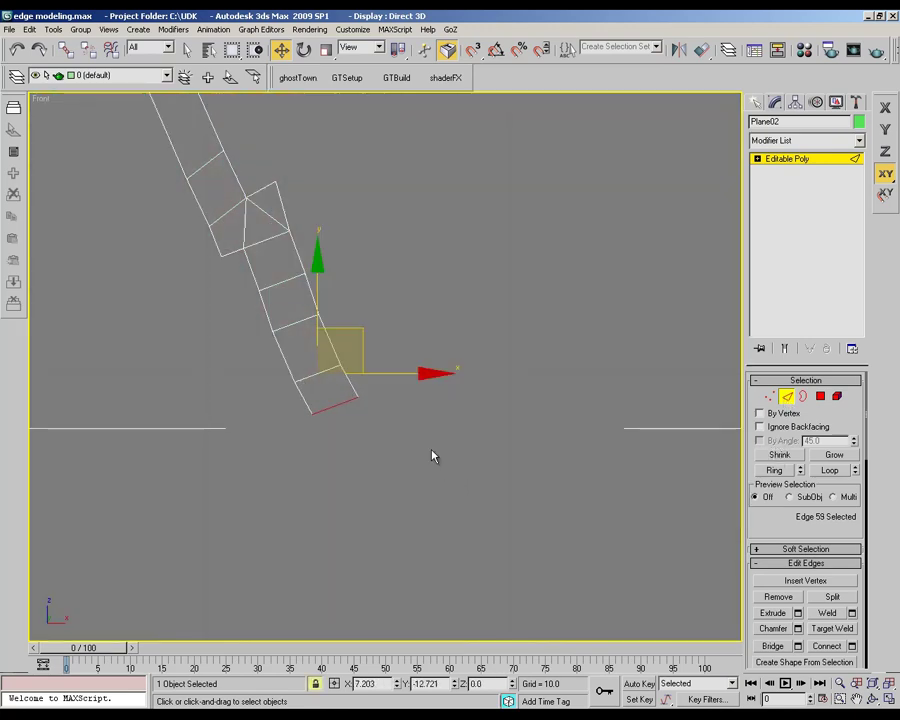
key(F3)
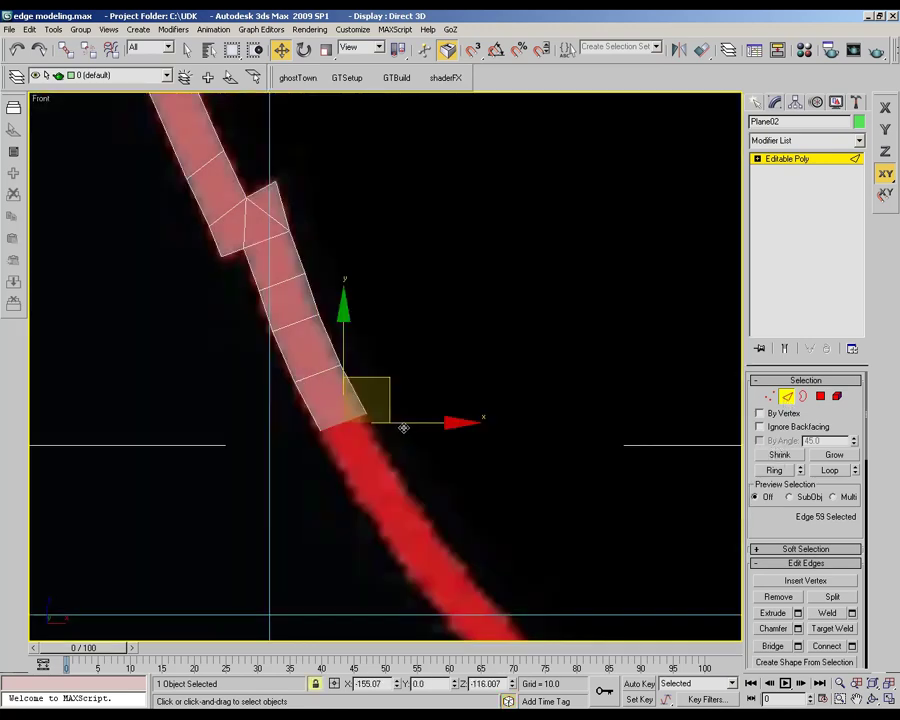
key(F3)
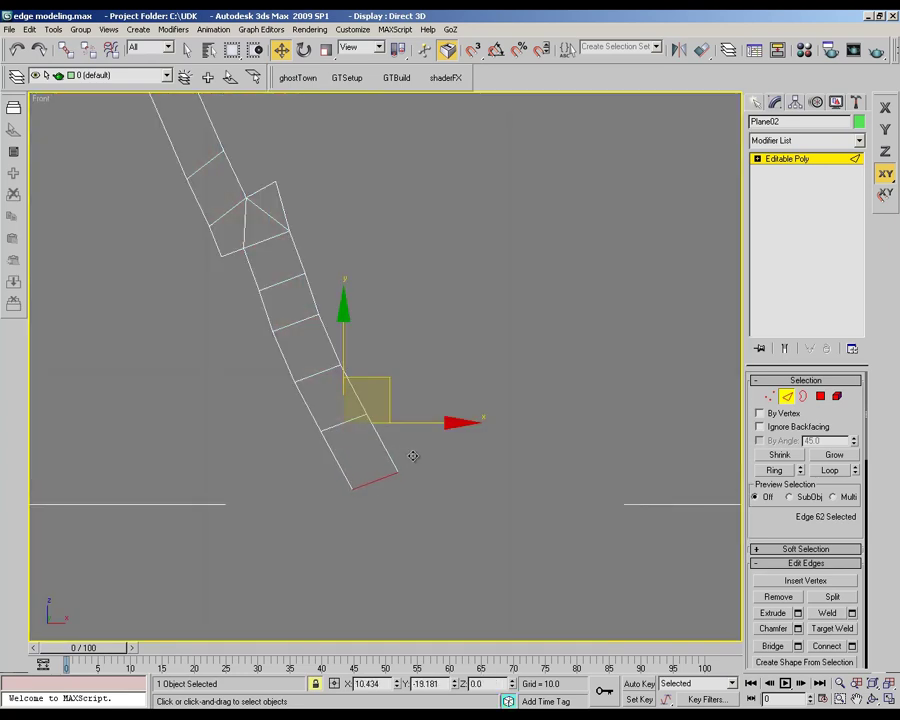
key(F3)
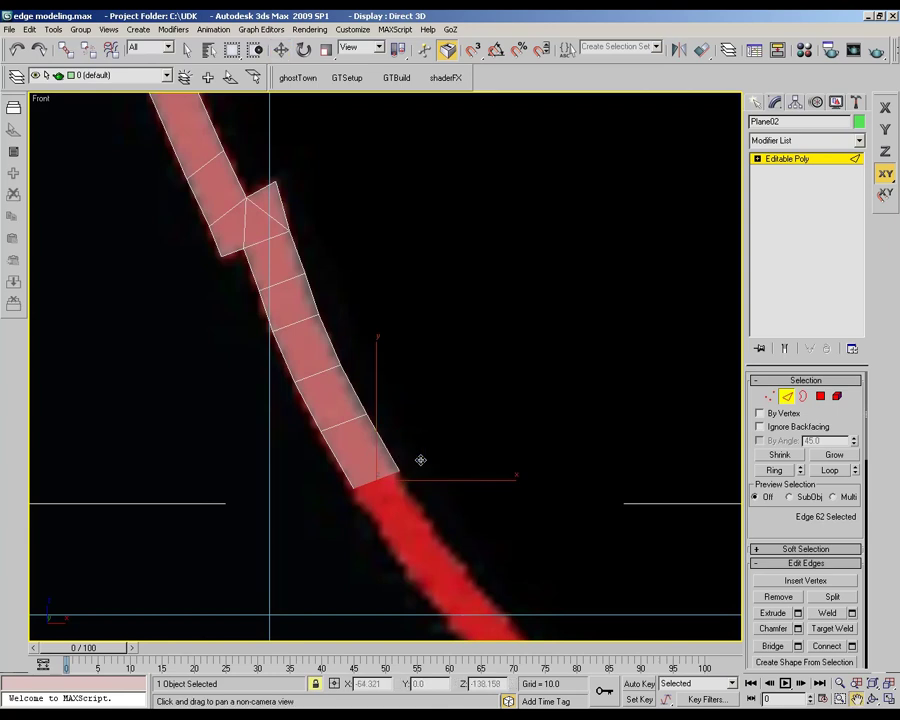
Step: Extrude the end edge in six segments along the lower curve toward the shield's bottom point, to about X -9.8, Z -264.7
mouse_move(421, 461)
middle_down()
mouse_move(385, 354)
mouse_move(300, 241)
mouse_move(252, 214)
middle_up()
key(F3)
key(F3)
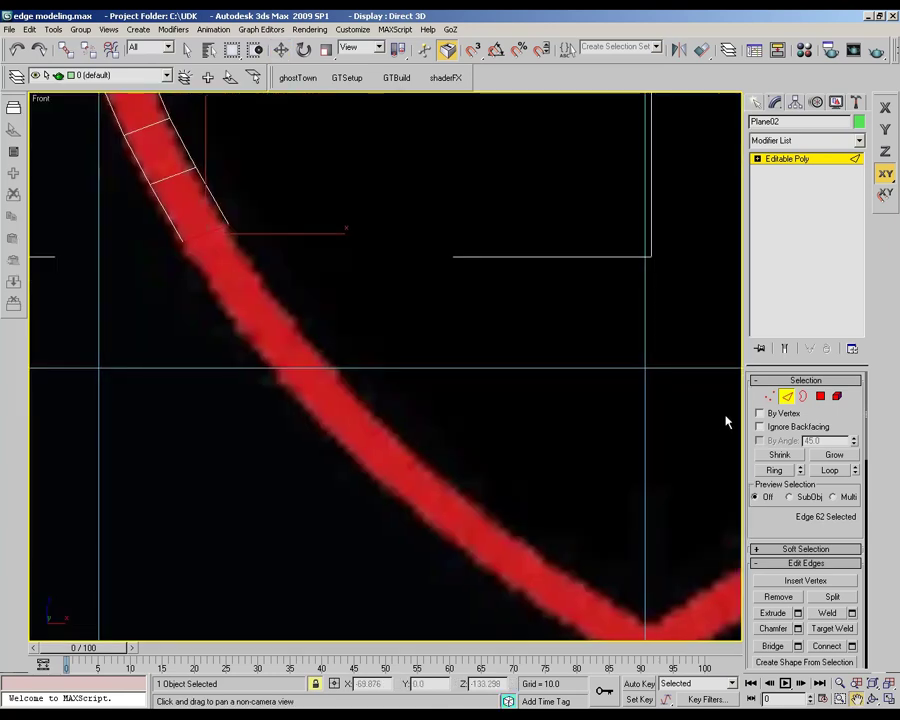
drag(727, 419, 709, 403)
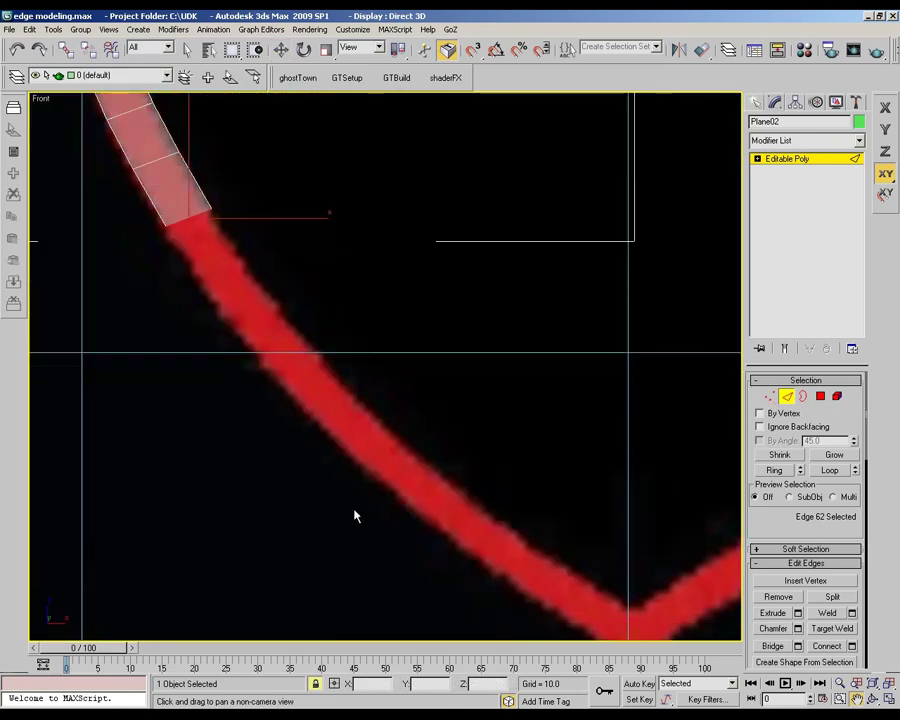
key(w)
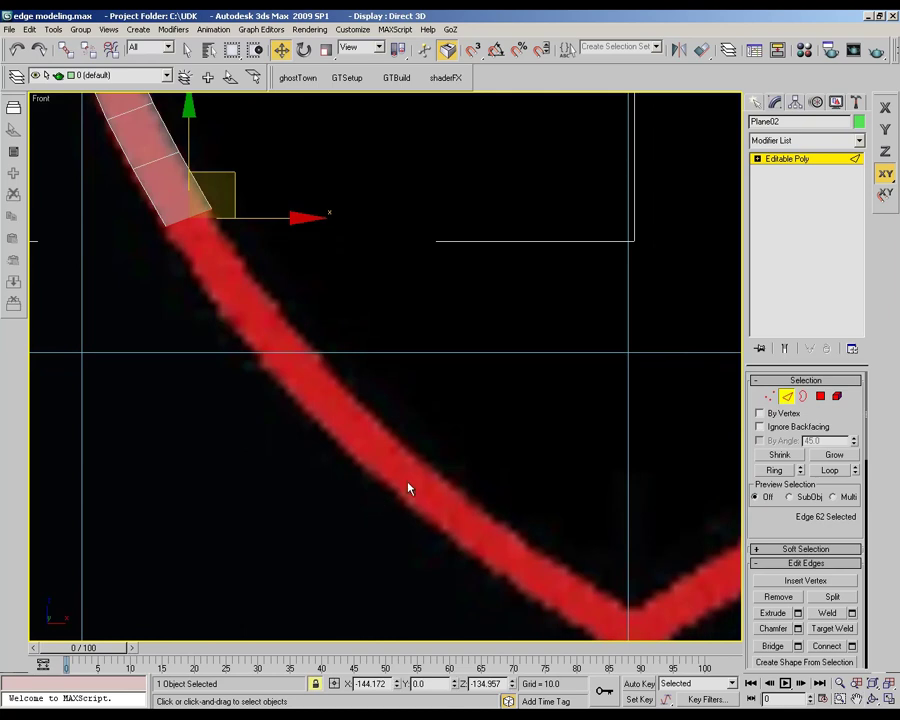
mouse_move(408, 482)
shift+mouse_down()
mouse_move(406, 468)
mouse_move(396, 469)
mouse_move(434, 484)
mouse_move(386, 476)
mouse_move(414, 490)
mouse_move(438, 458)
mouse_move(463, 462)
mouse_move(384, 456)
shift+mouse_up()
key(F3)
shift+drag(449, 466, 436, 430)
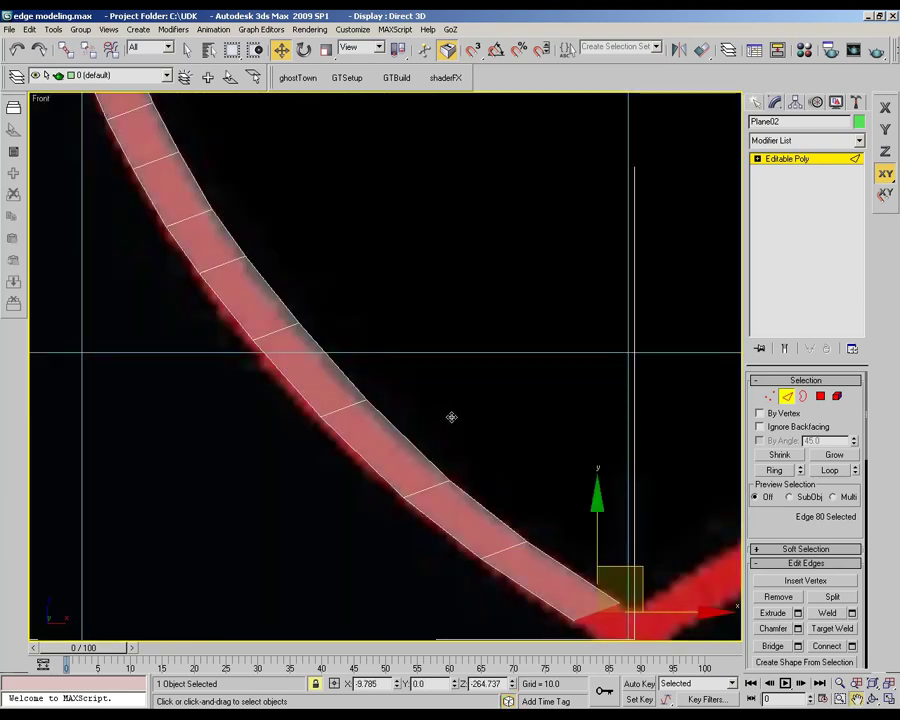
Step: Extrude the end edge one short segment into the shield's bottom point, to about X -1.7, Z -268.6
key(ctrl+p)
middle_drag(463, 411, 339, 219)
drag(496, 435, 514, 431)
key(w)
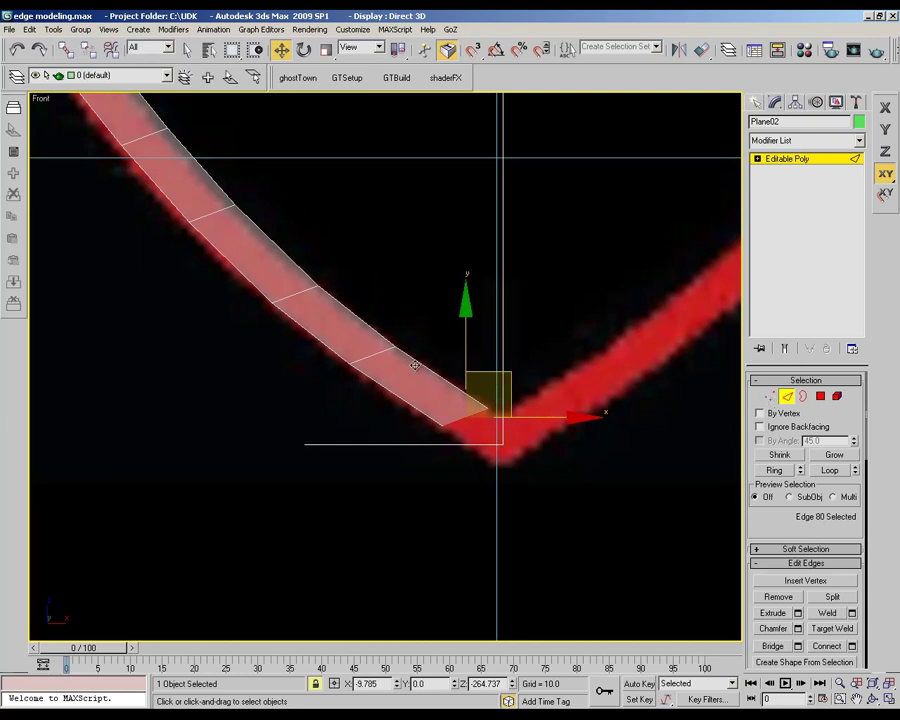
mouse_move(414, 364)
shift+mouse_down()
mouse_move(390, 400)
mouse_move(398, 410)
shift+mouse_up()
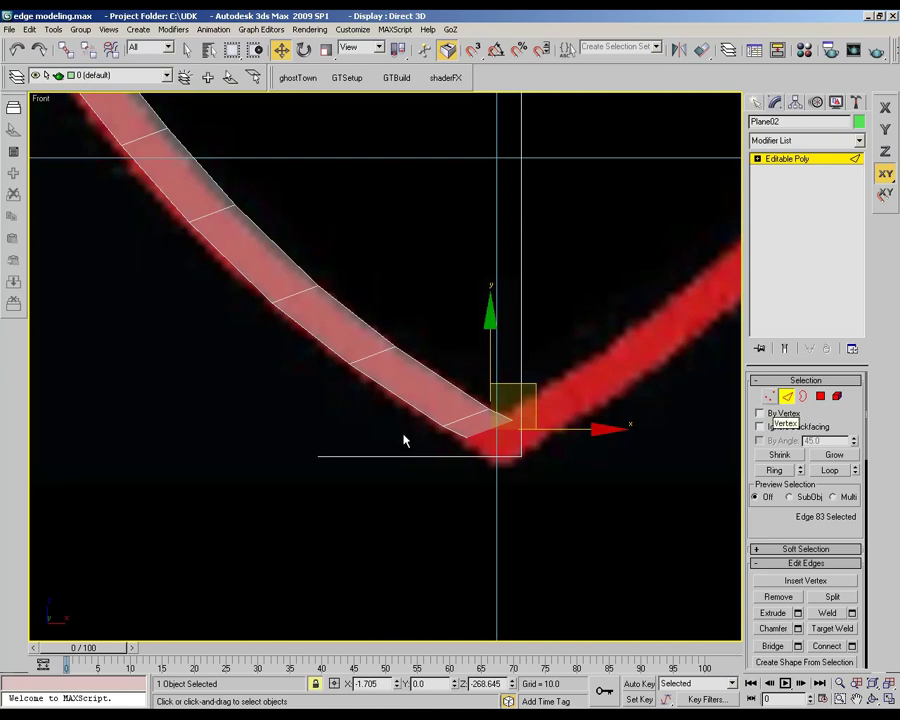
Step: Move the strip's lower end vertex onto the outer tip of the shield's bottom point, at the center line
click(769, 397)
key(1)
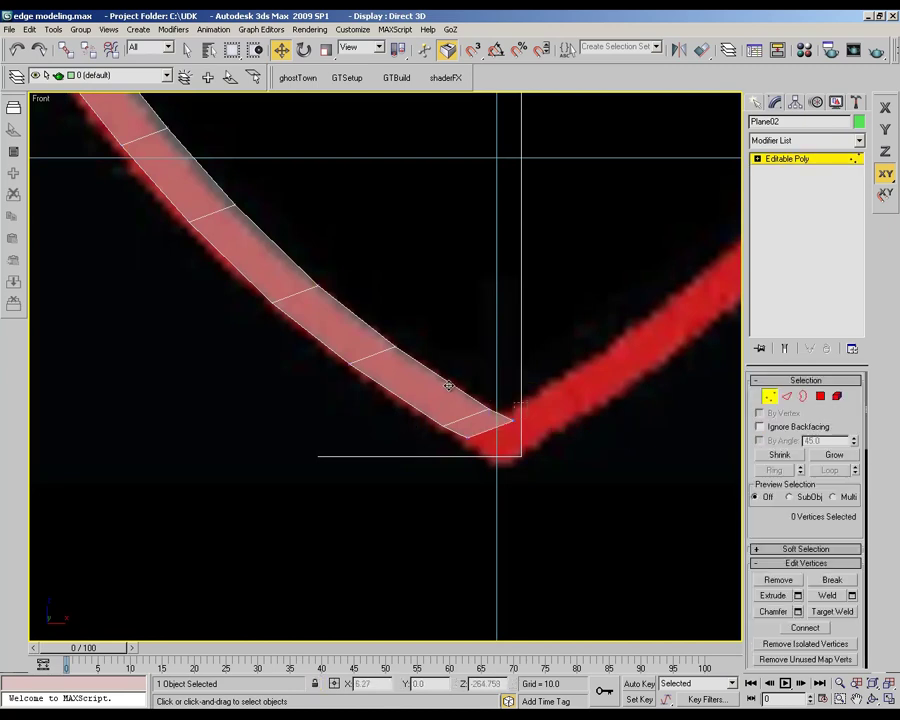
drag(526, 403, 509, 427)
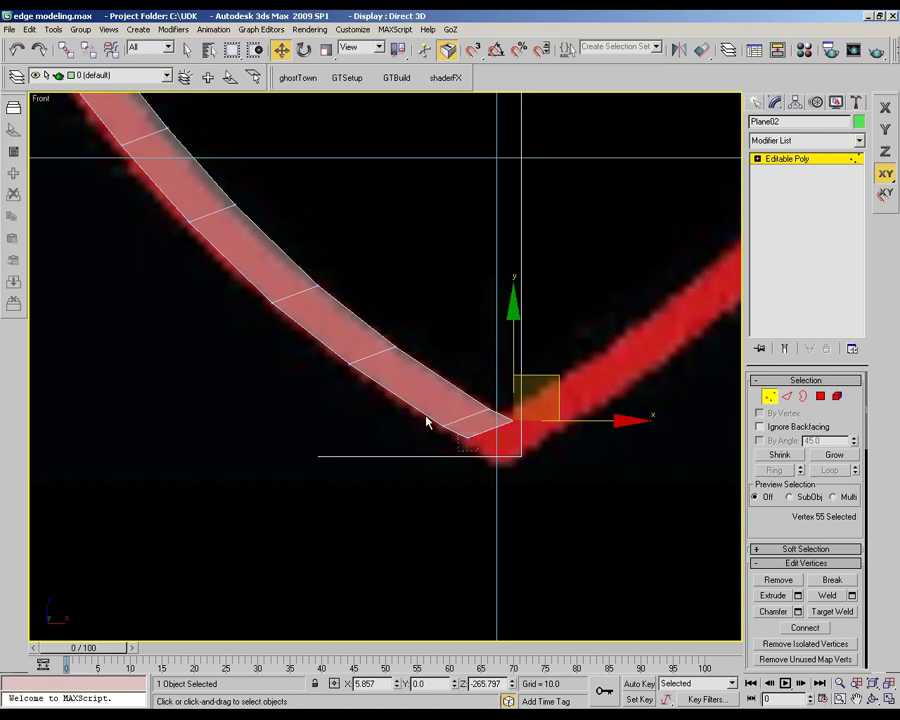
drag(426, 416, 415, 429)
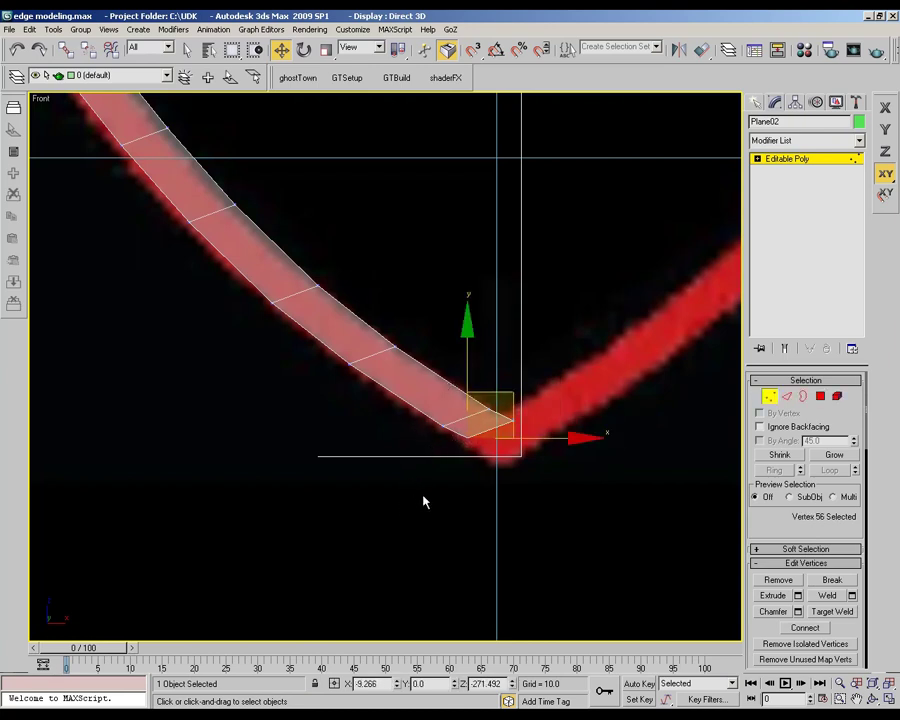
key(F3)
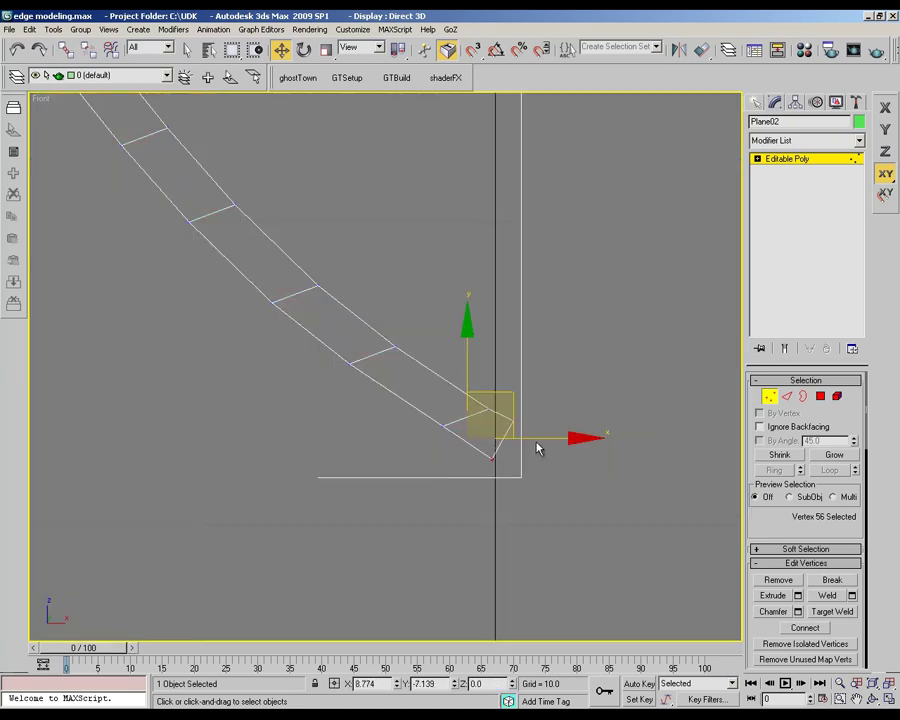
key(F3)
click(414, 515)
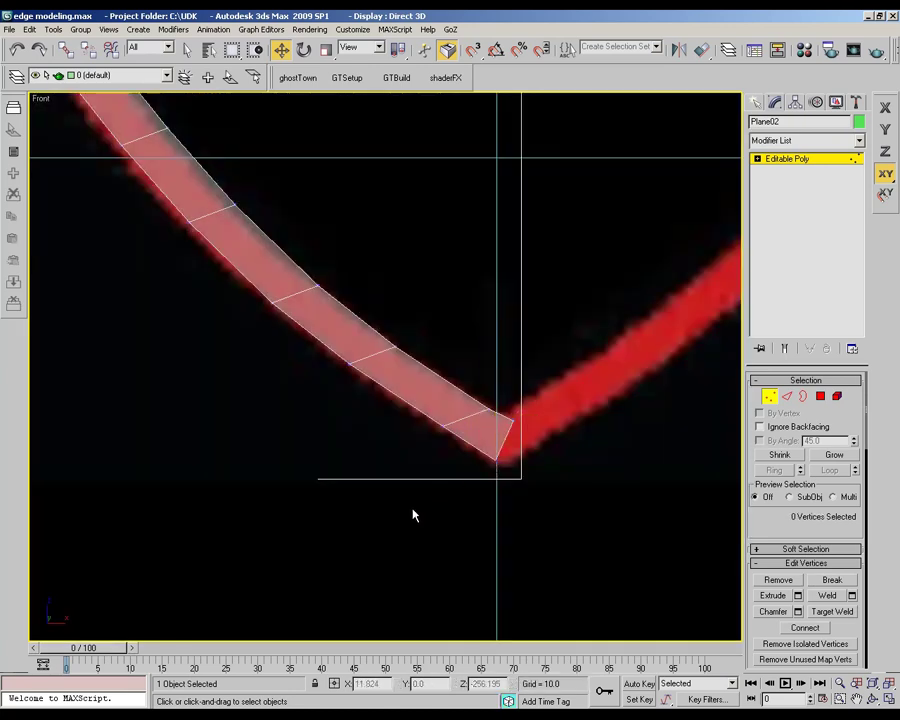
Step: Move the strip's upper end vertex onto the center line at the inner corner, to about X -0.2, Z -263.5
click(513, 419)
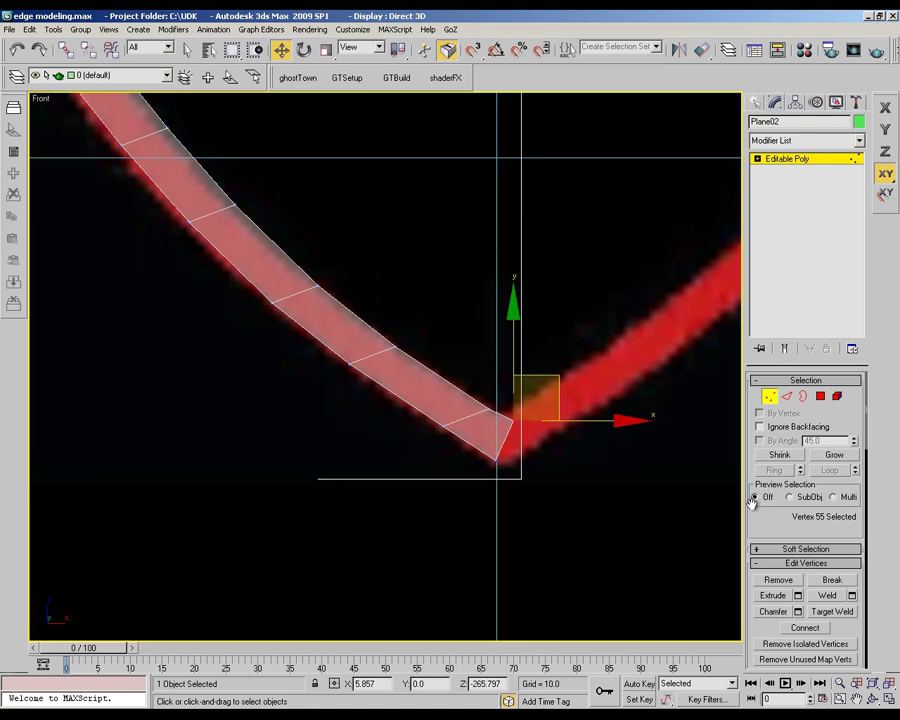
key(F3)
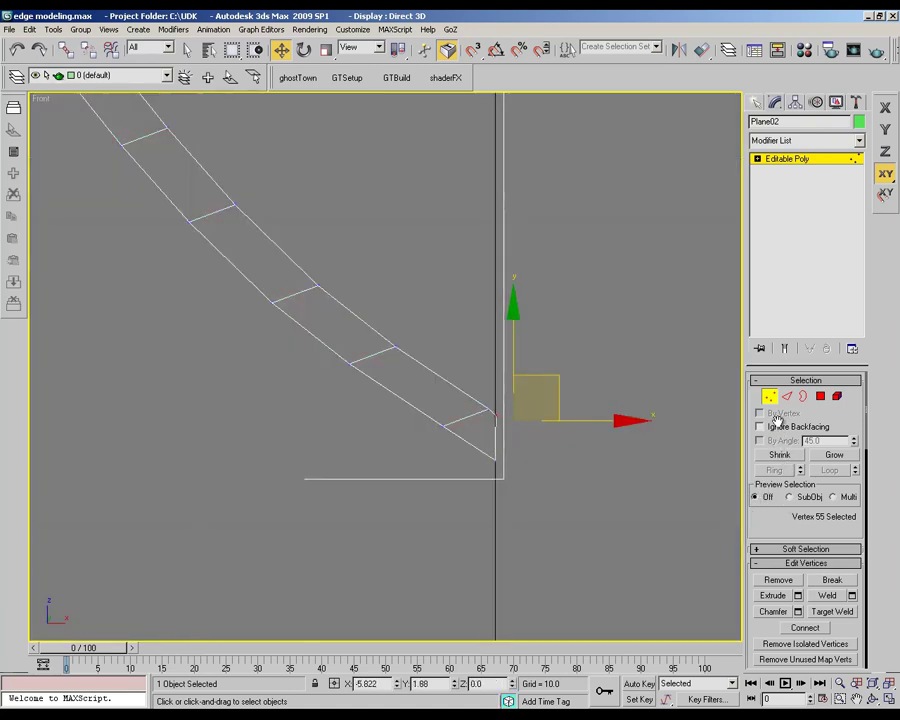
key(F3)
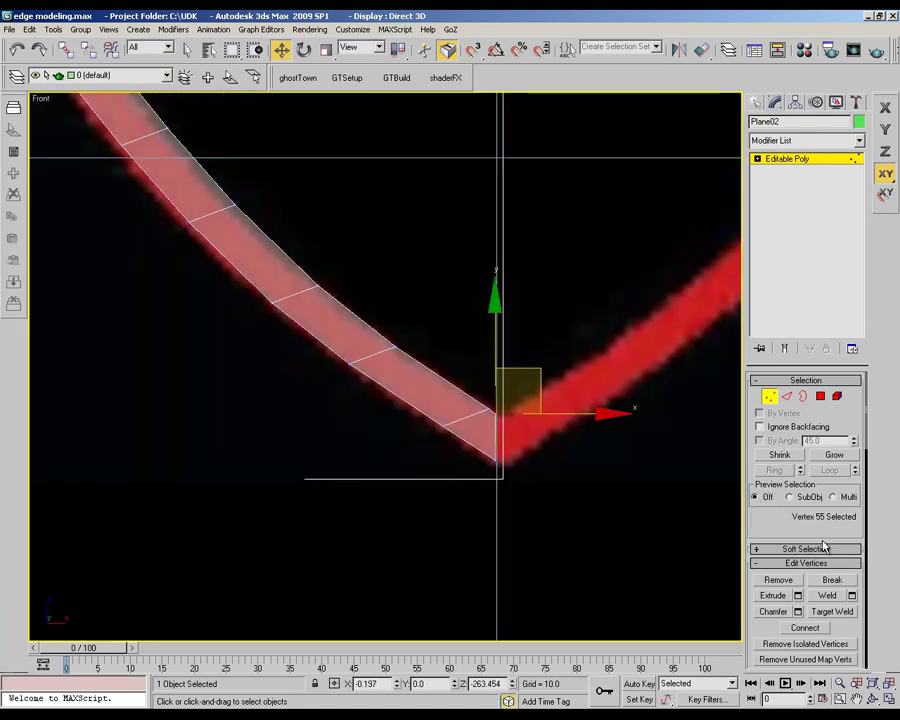
Step: Lower the bottom tip vertex along the vertical axis only, to about Z -280.7
drag(463, 446, 508, 485)
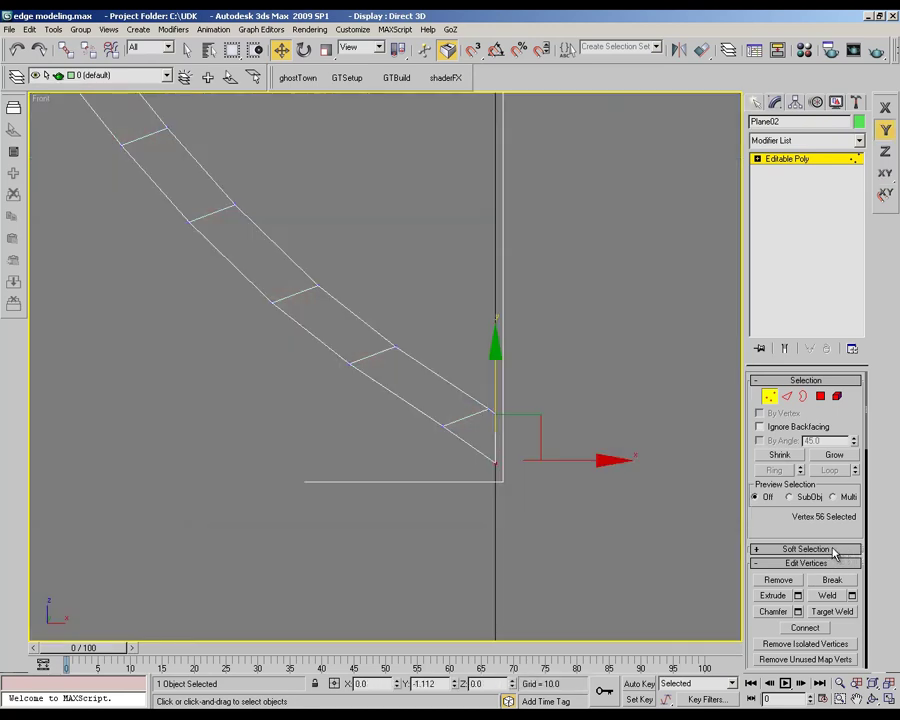
key(F6)
key(F3)
key(F3)
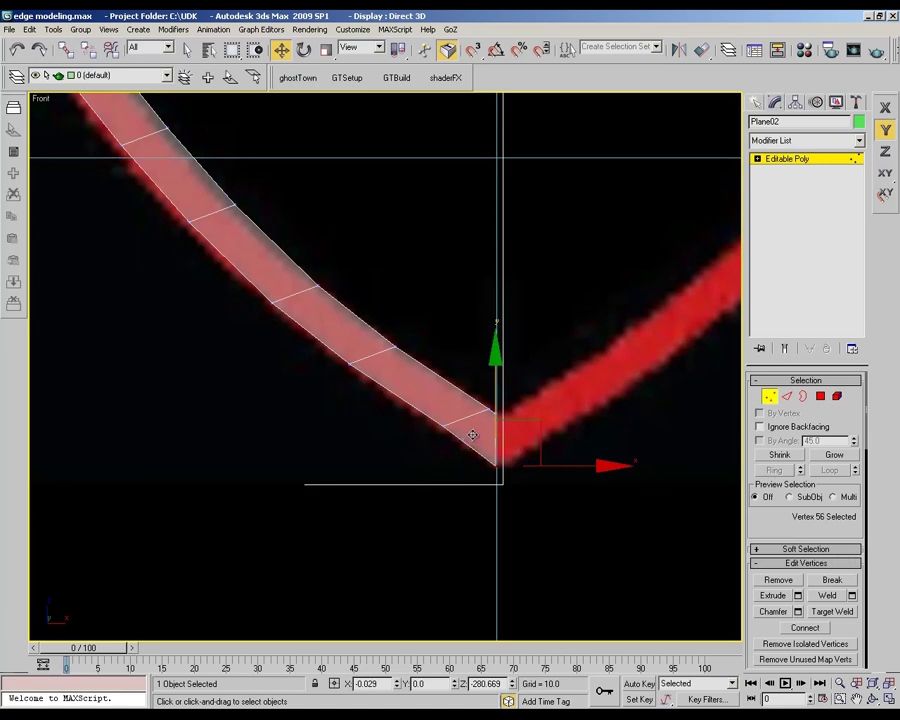
drag(471, 435, 467, 438)
Step: Nudge three vertex pairs of the lower curve outward in the XY plane so the strip follows the red band
drag(358, 330, 358, 330)
key(F8)
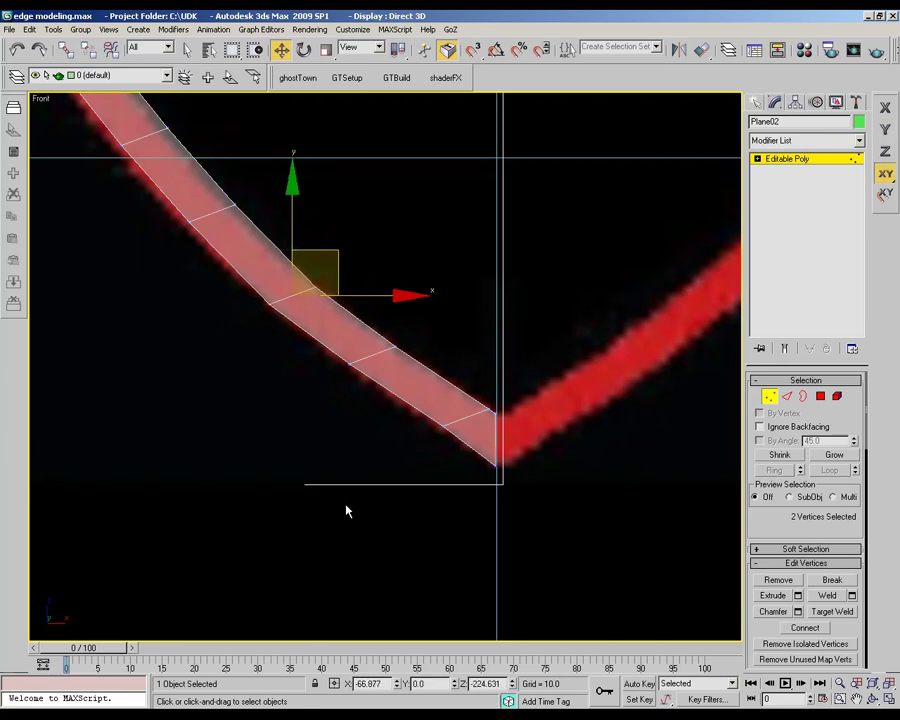
drag(107, 132, 258, 175)
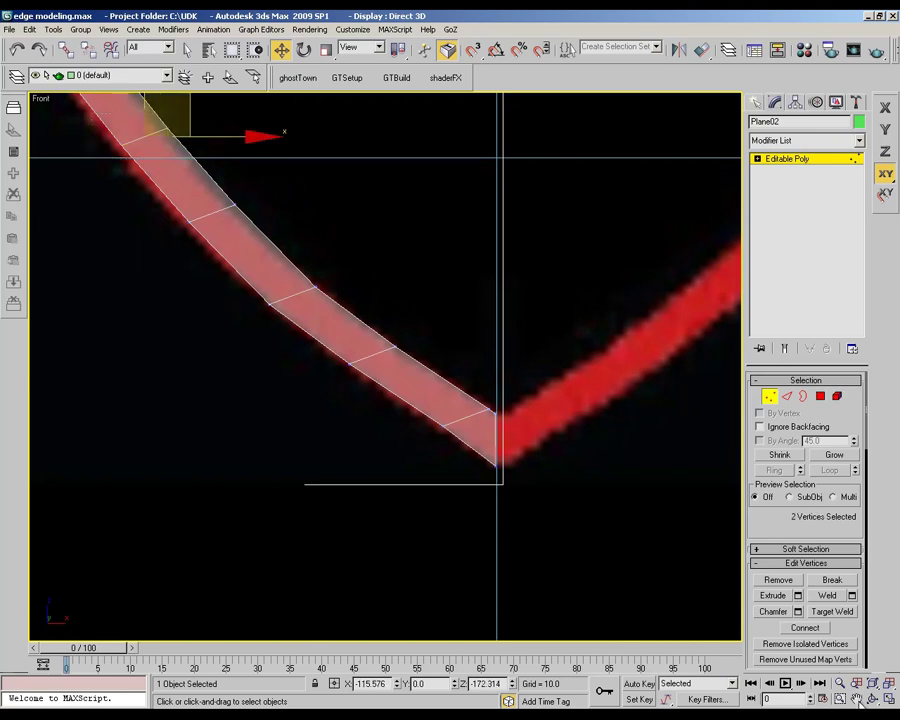
key(alt+x)
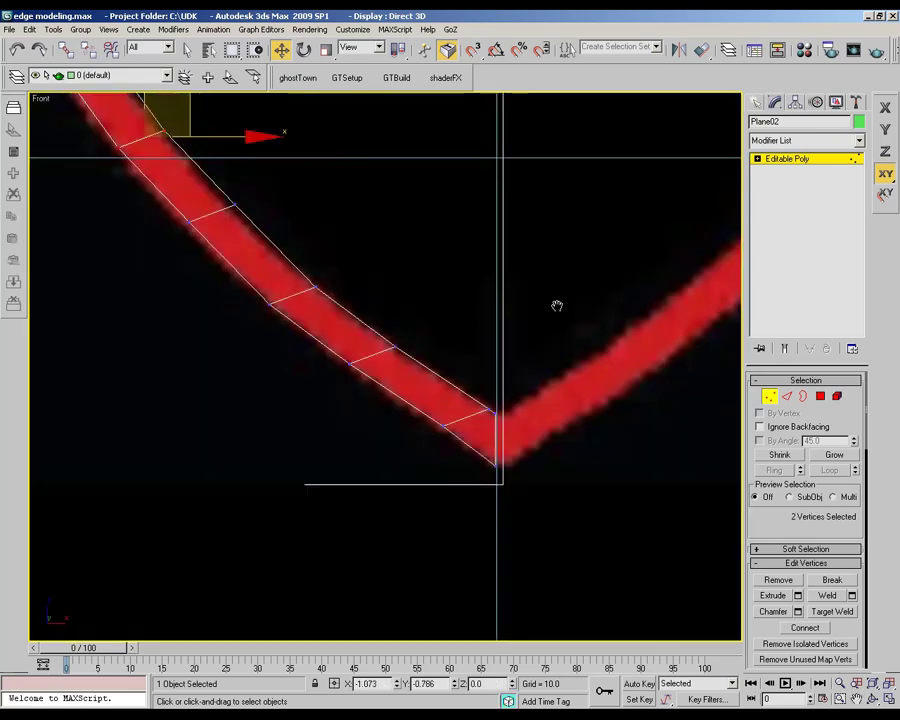
key(alt+x)
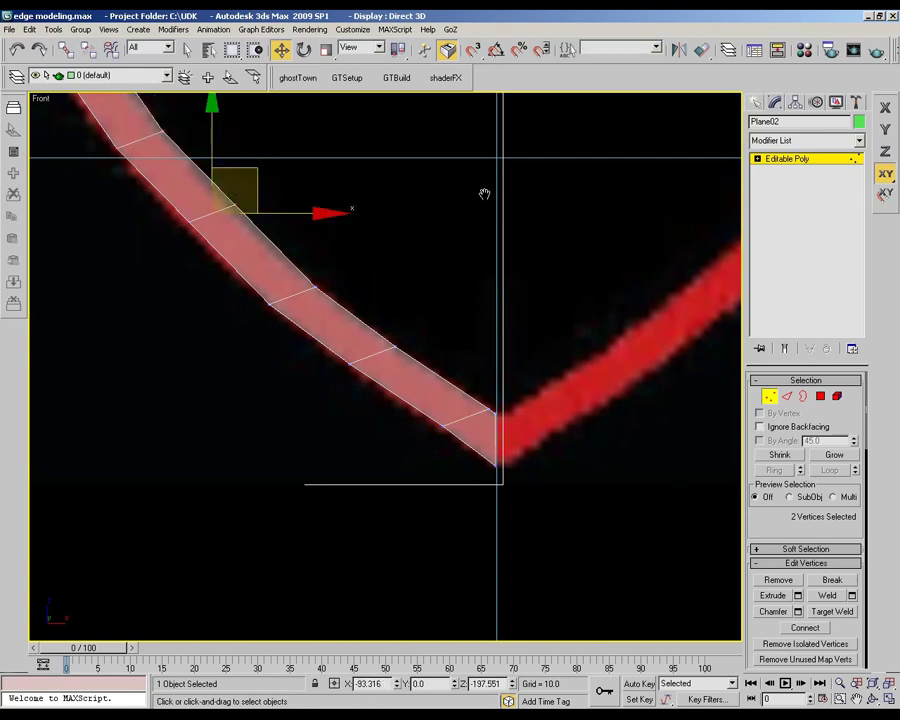
key(alt+x)
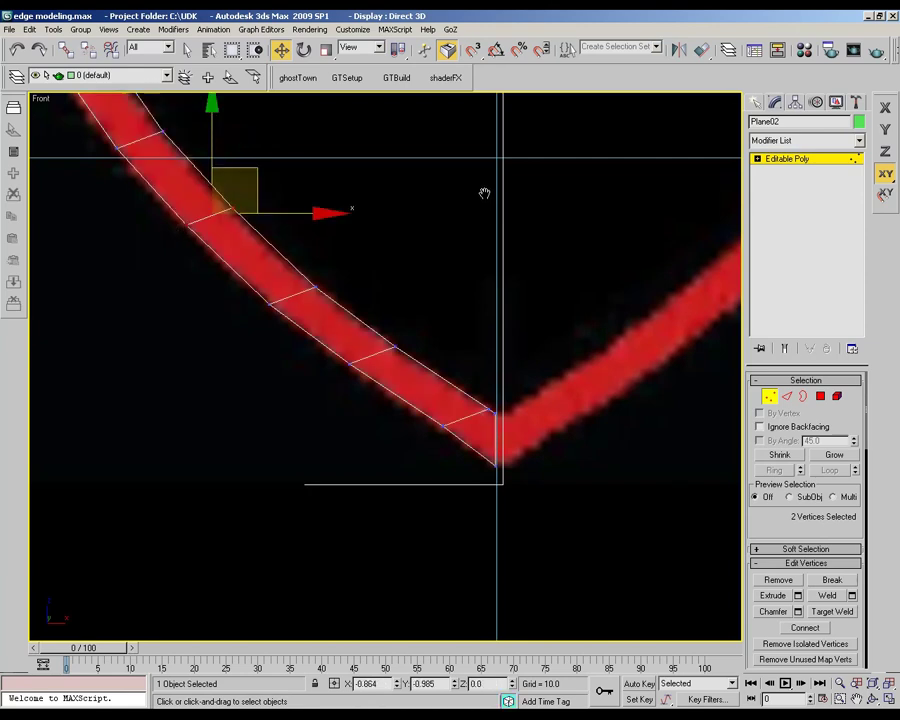
key(alt+x)
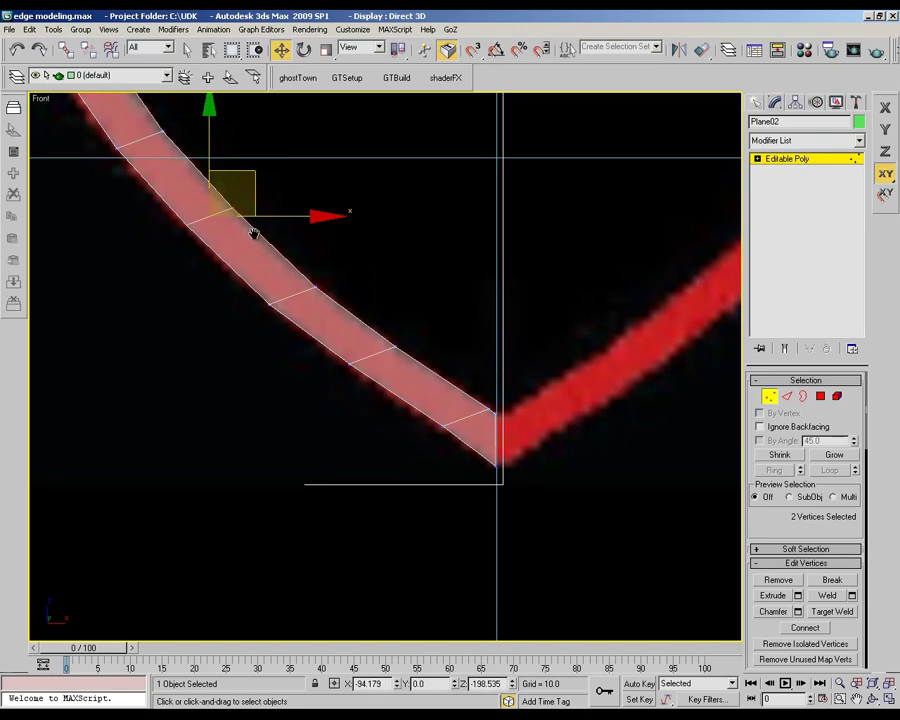
Step: Add a Symmetry modifier to the finished half of the shield outline
scroll(253, 237, down, 5)
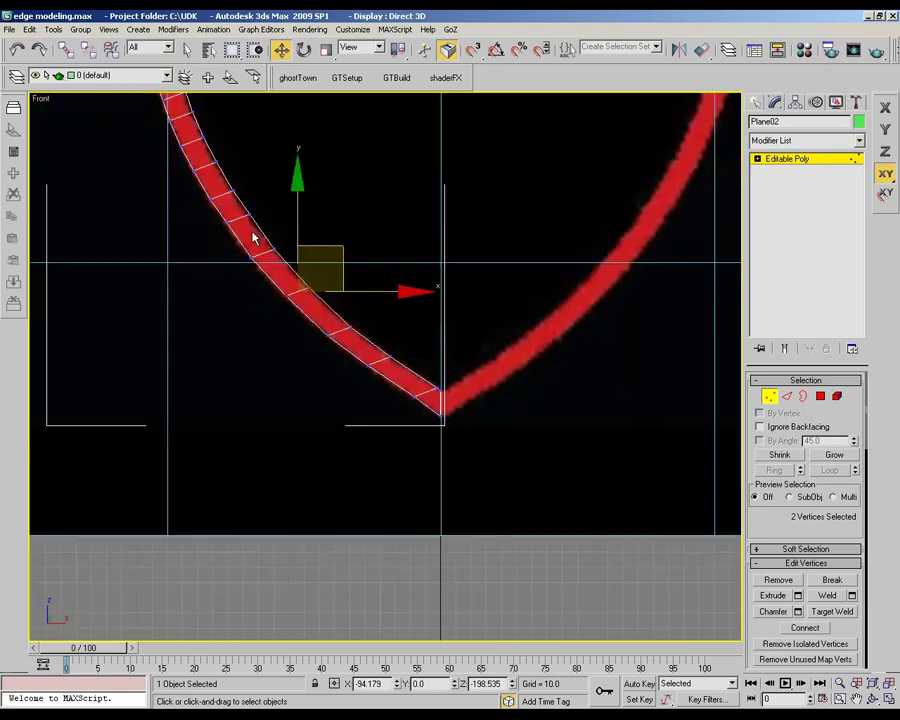
middle_drag(253, 237, 205, 137)
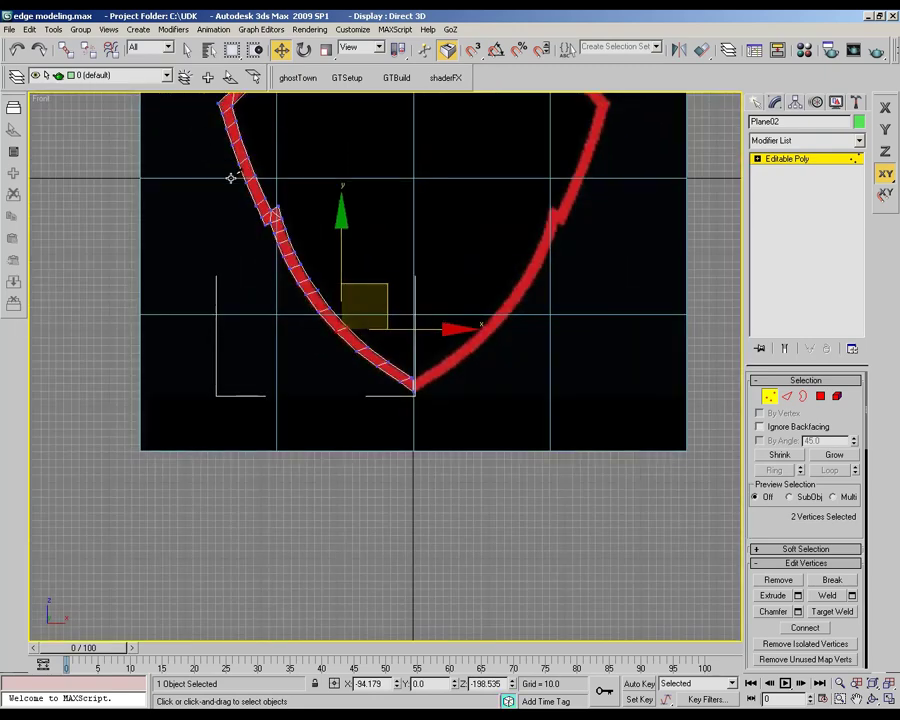
scroll(236, 204, down, 2)
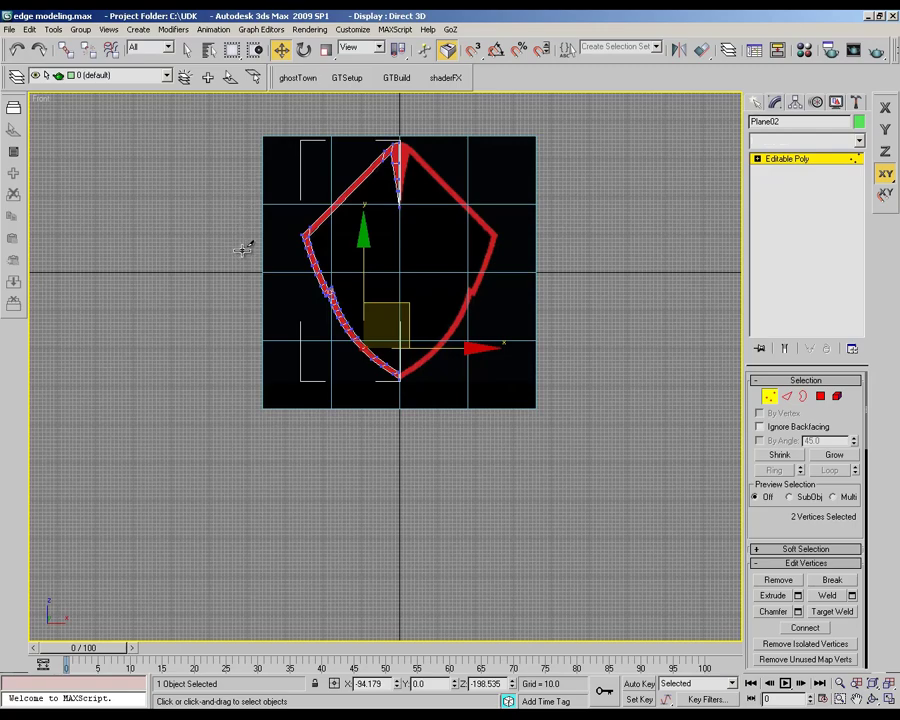
click(858, 141)
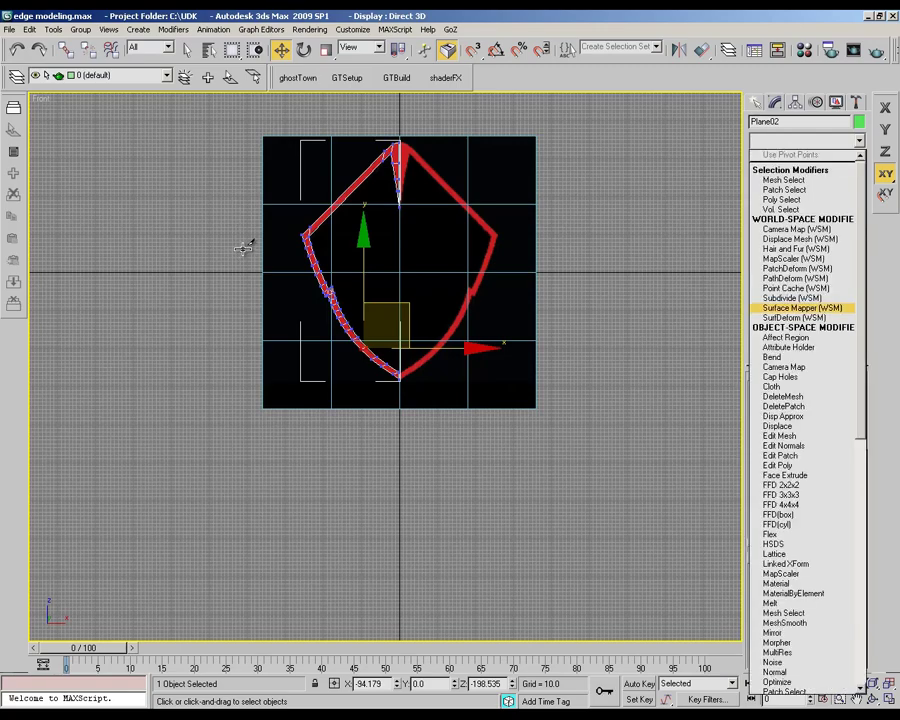
scroll(244, 244, down, 16)
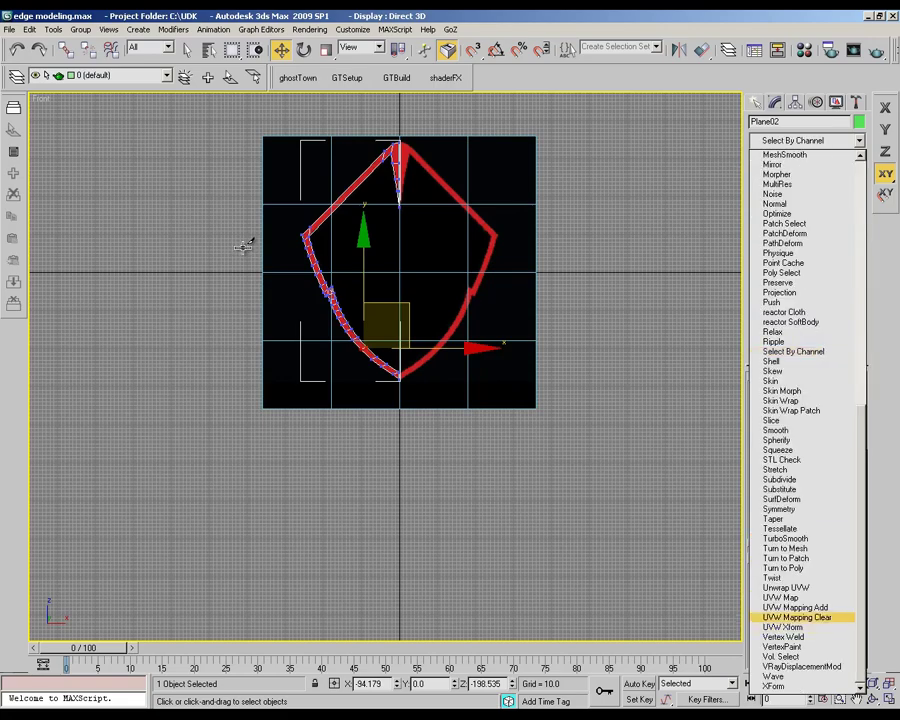
scroll(270, 220, up, 6)
scroll(300, 200, down, 1)
scroll(318, 195, down, 3)
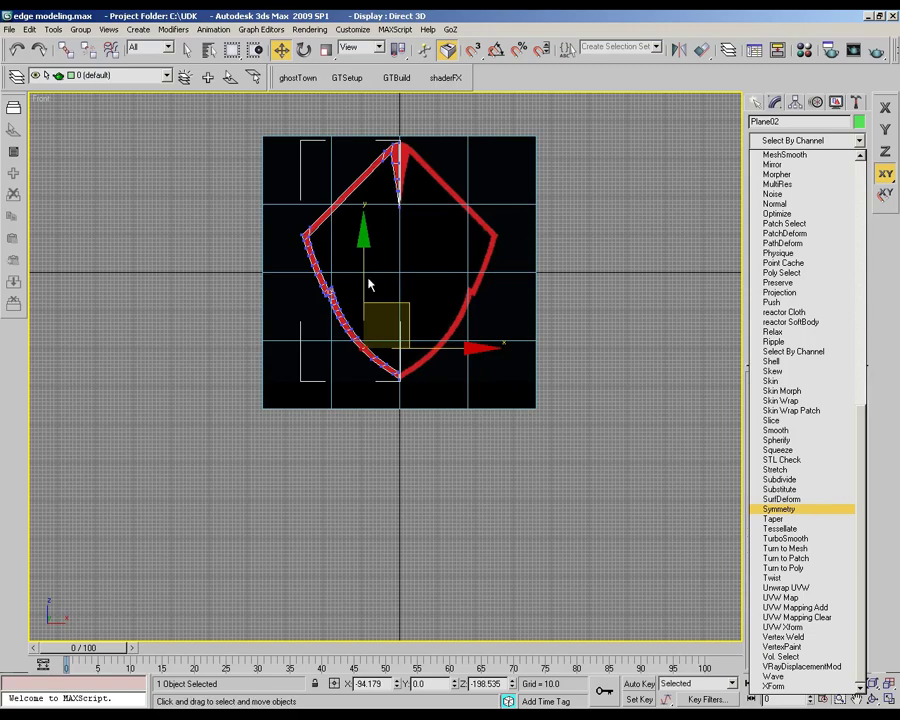
key(Return)
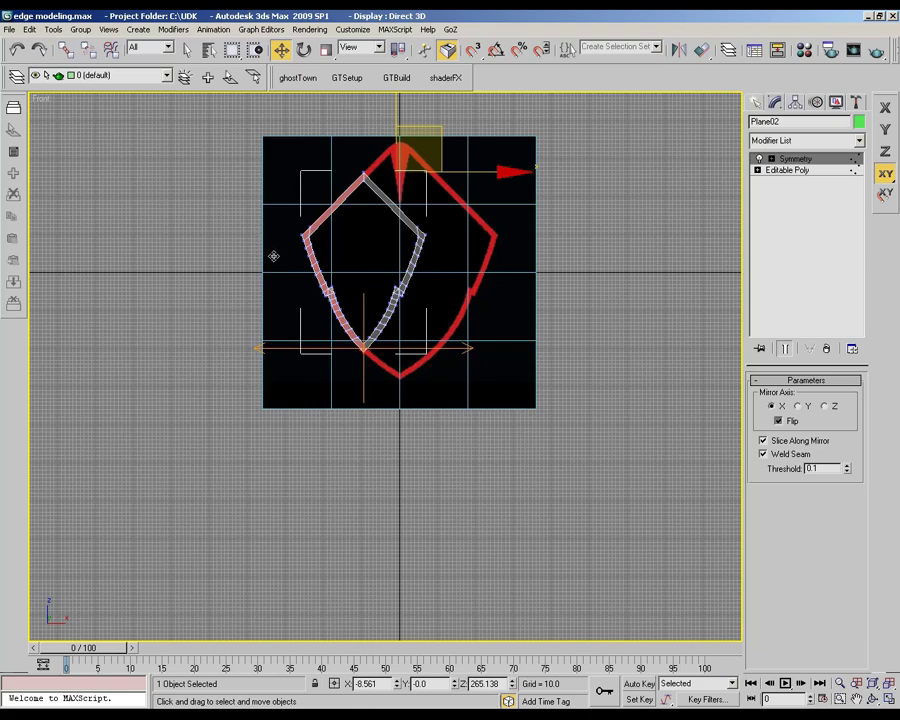
Step: Try the Symmetry mirror on X with Flip, on Y and on Z, and return it to X without Flip
key(ctrl+z)
key(Right)
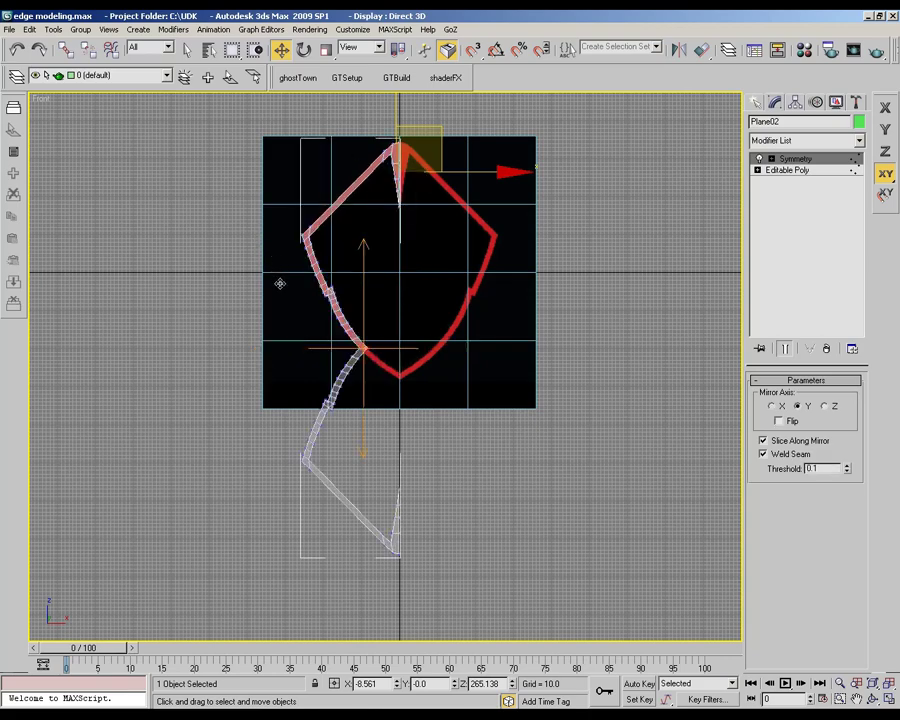
key(ctrl+z)
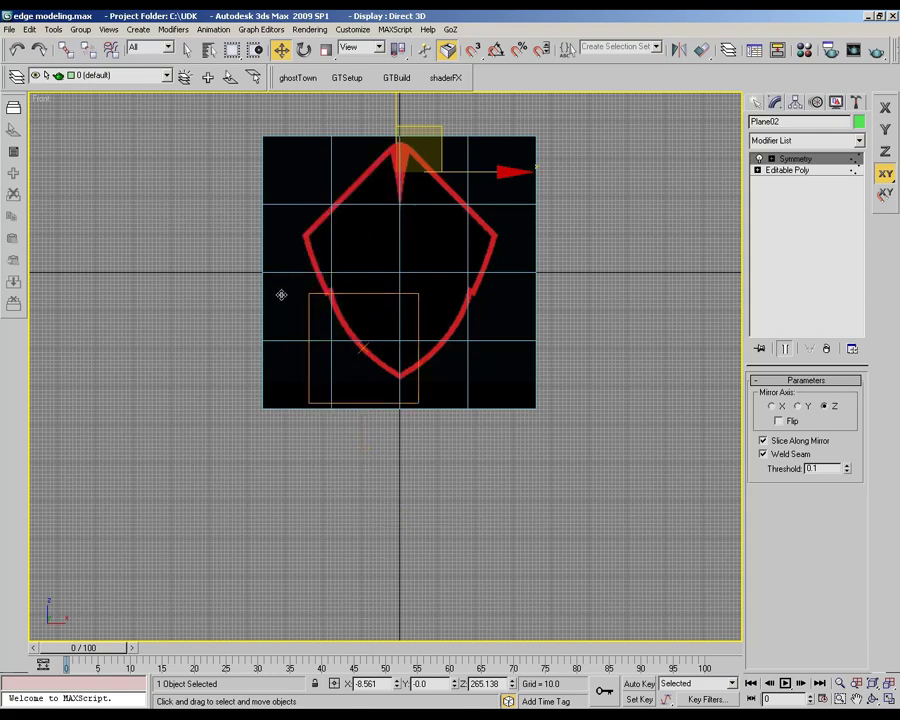
key(ctrl+z)
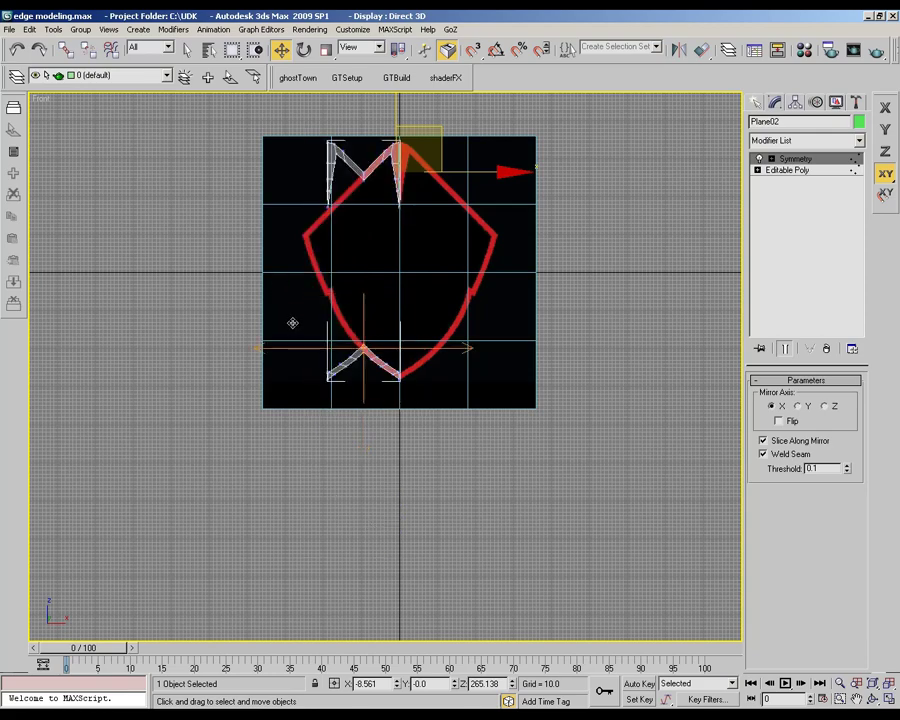
Step: Activate the Symmetry modifier's Mirror gizmo, shift it along X only toward the shield's center line, and enable Flip
key(1)
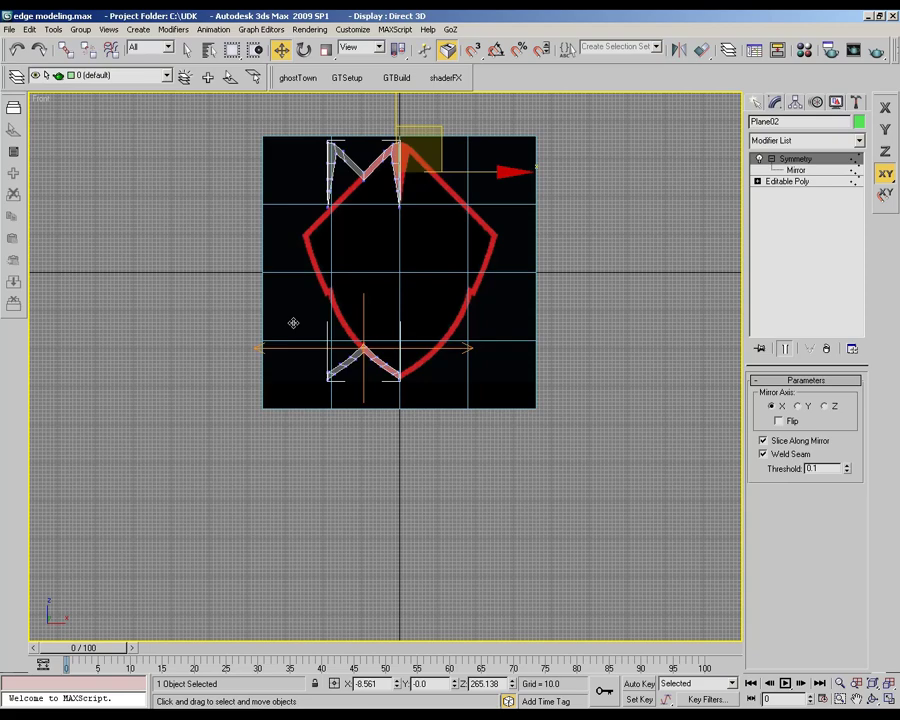
key(ctrl+z)
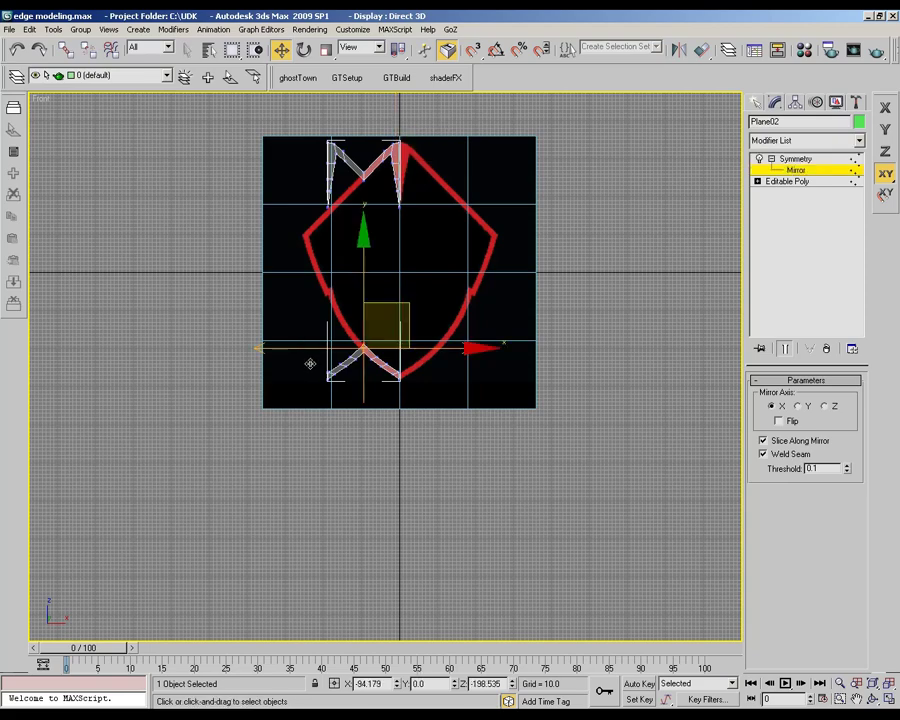
key(ctrl+z)
key(ctrl+z)
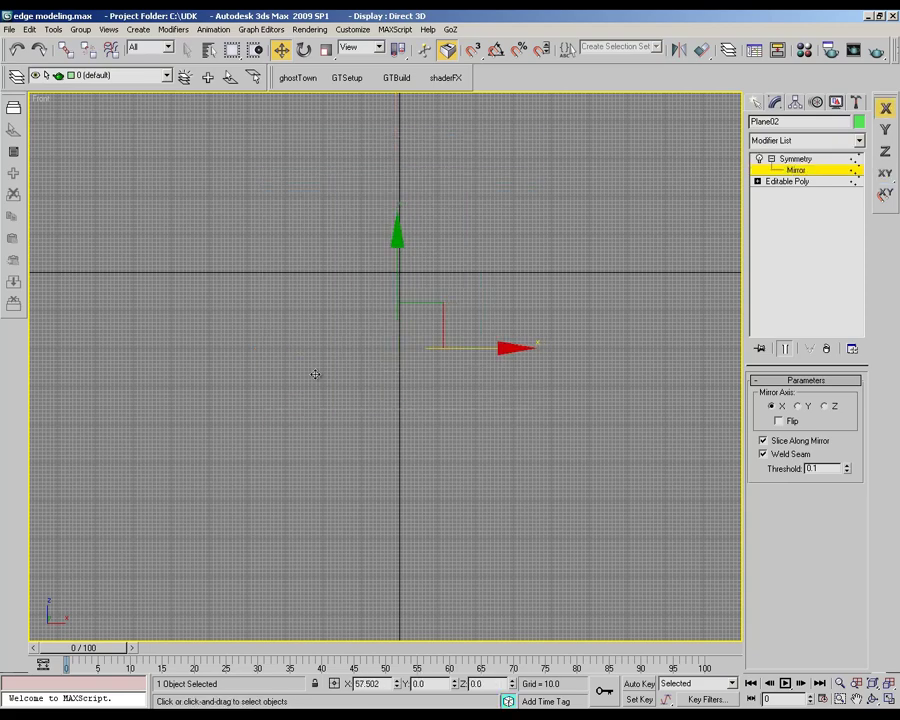
drag(401, 374, 318, 376)
key(ctrl+z)
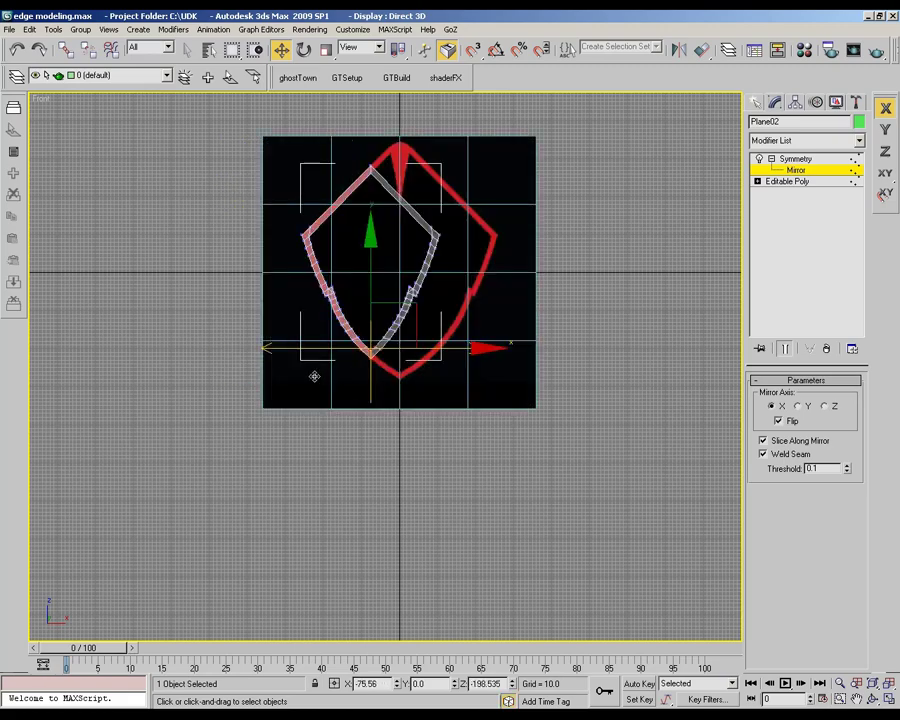
Step: Fine-tune the mirror gizmo along X to about -3.25 so both halves meet at the shield's center line
key(ctrl+z)
key(ctrl+z)
key(ctrl+z)
key(ctrl+z)
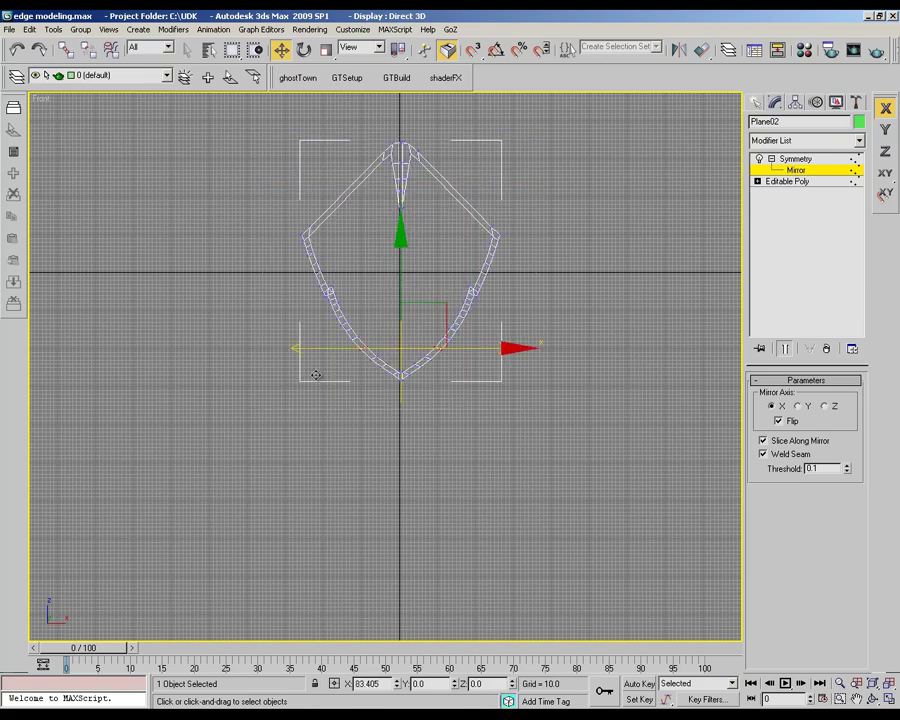
key(ctrl+z)
key(ctrl+z)
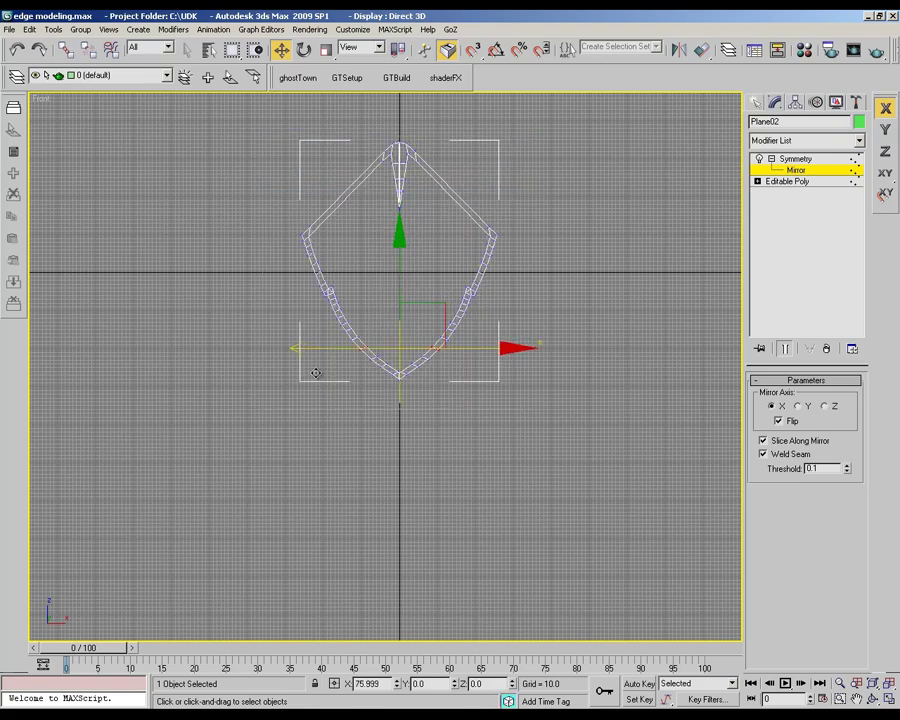
key(ctrl+z)
key(ctrl+z)
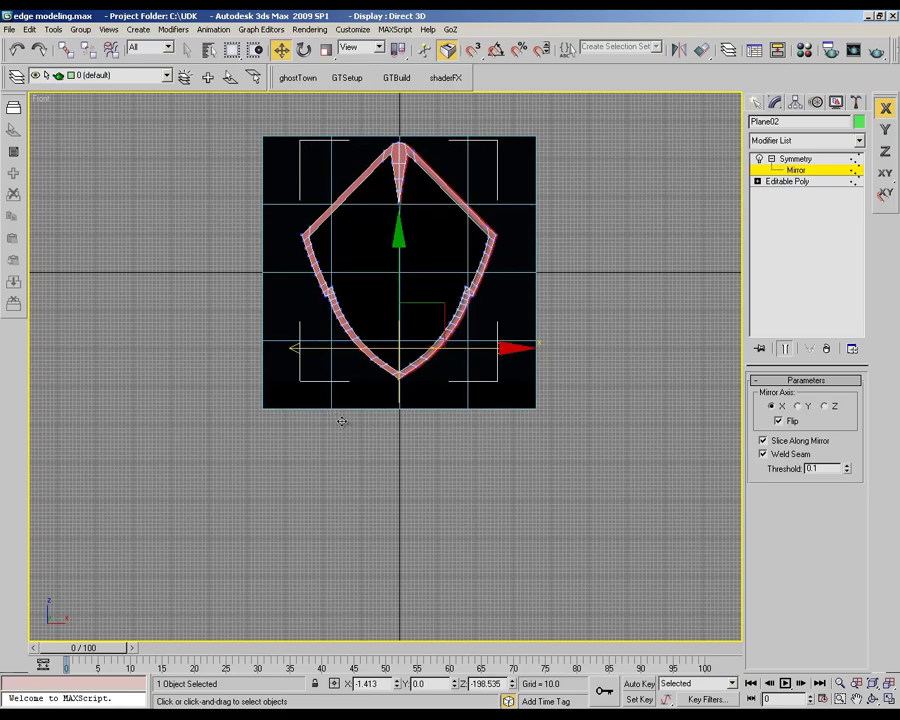
key(ctrl+z)
key(ctrl+z)
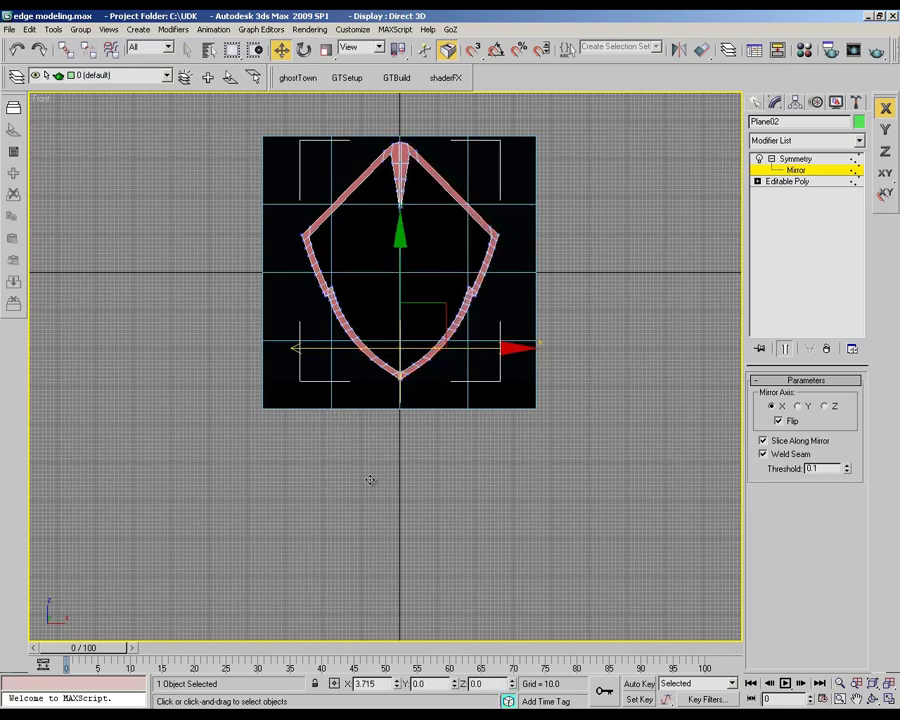
key(ctrl+z)
key(ctrl+z)
key(ctrl+z)
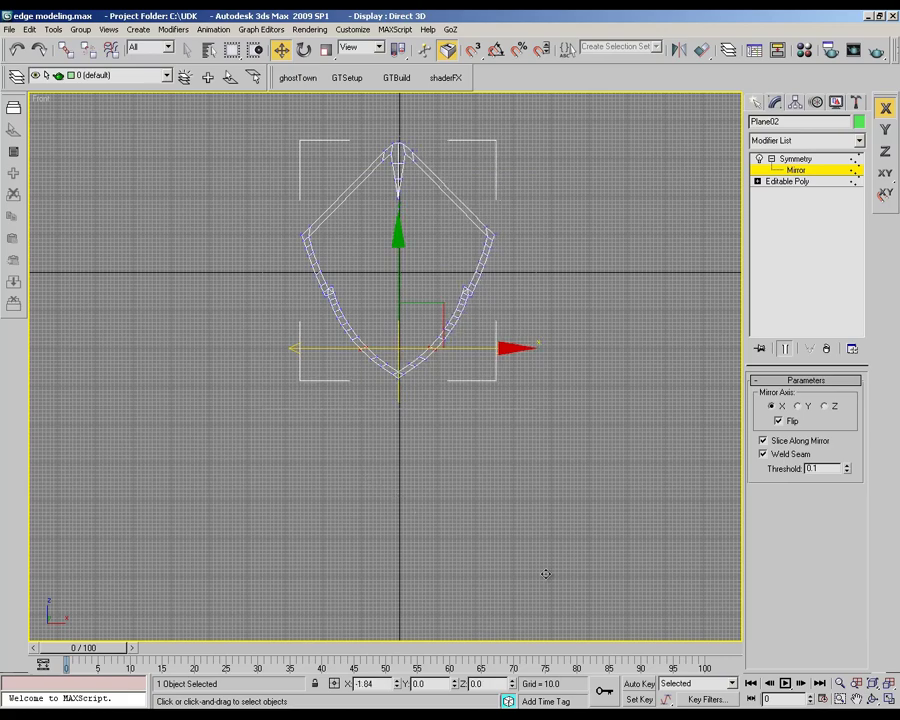
click(856, 698)
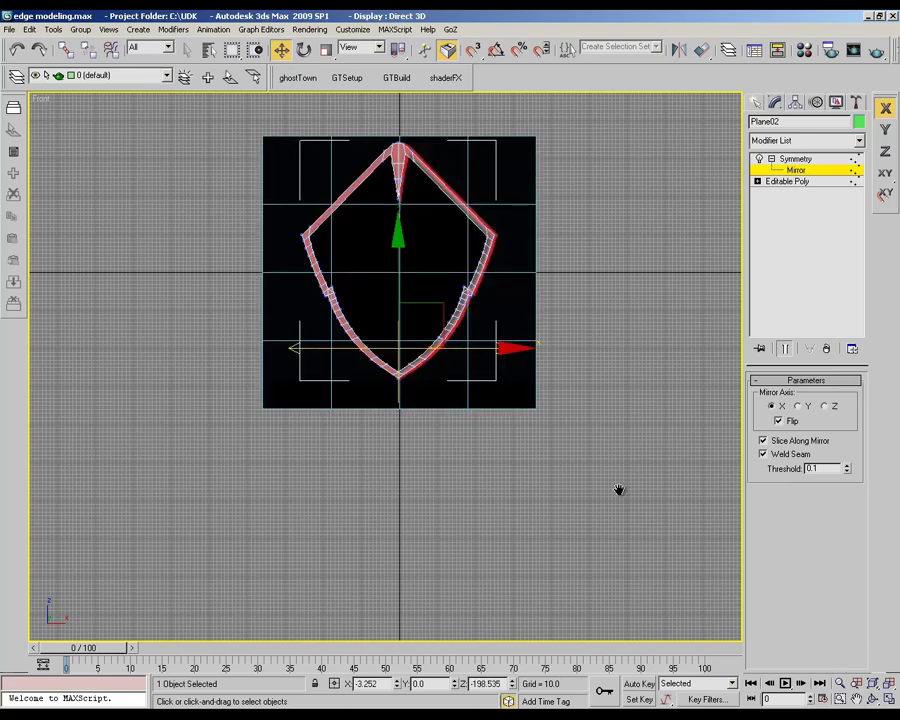
Step: Leave the mirror gizmo editing and view the shield at an angle in perspective
key(ctrl+s)
key(w)
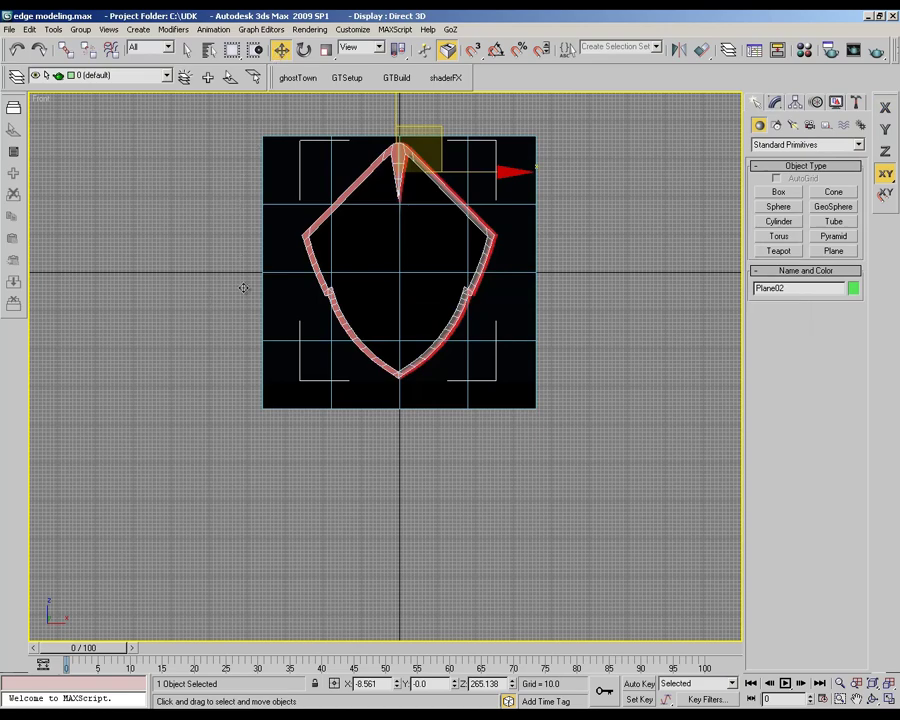
key(p)
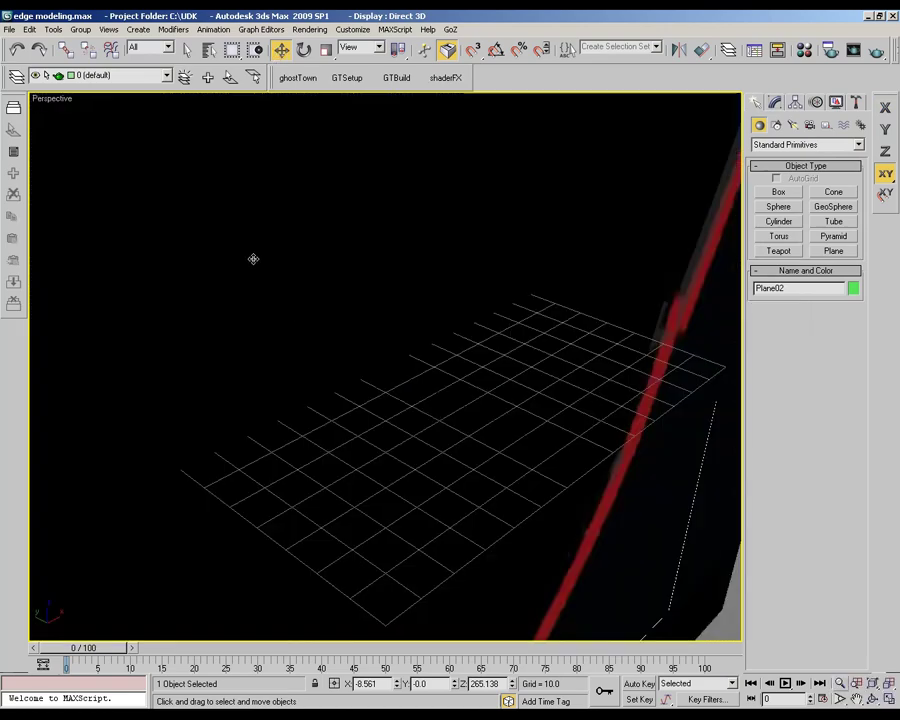
key(alt+z)
drag(263, 253, 271, 249)
scroll(270, 249, down, 4)
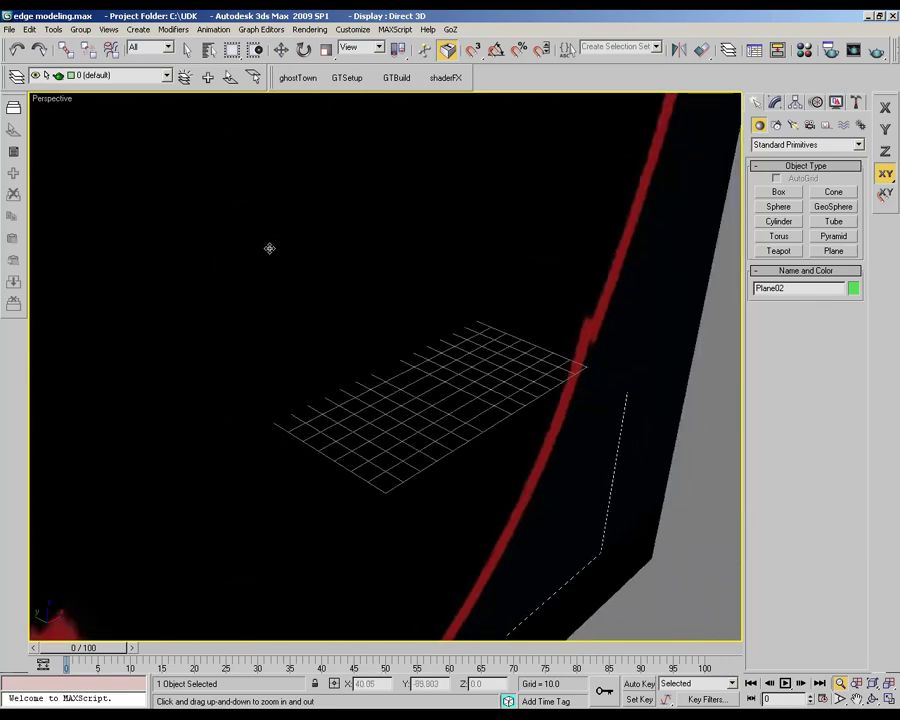
alt+middle_drag(268, 249, 285, 320)
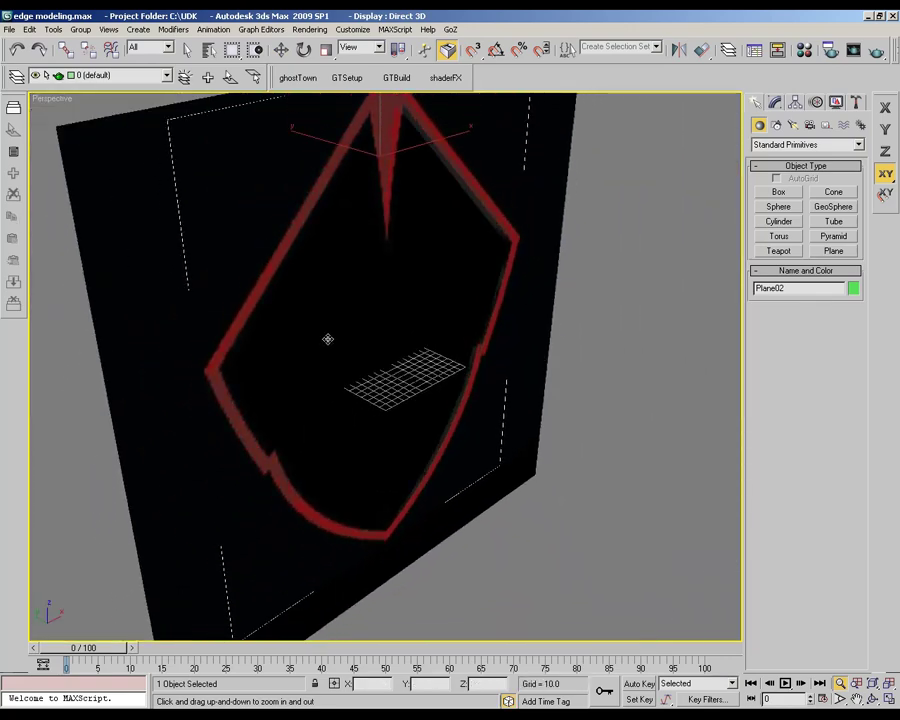
Step: Try a Face Extrude modifier on the shield outline and remove it from the stack
key(alt+o)
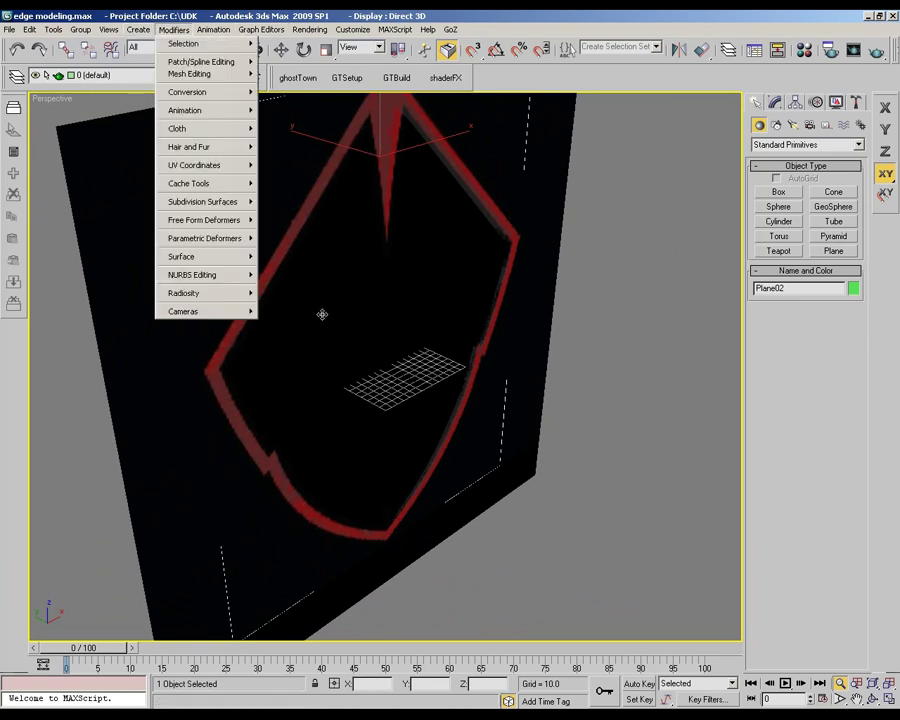
key(Down)
key(Down)
key(Down)
key(Right)
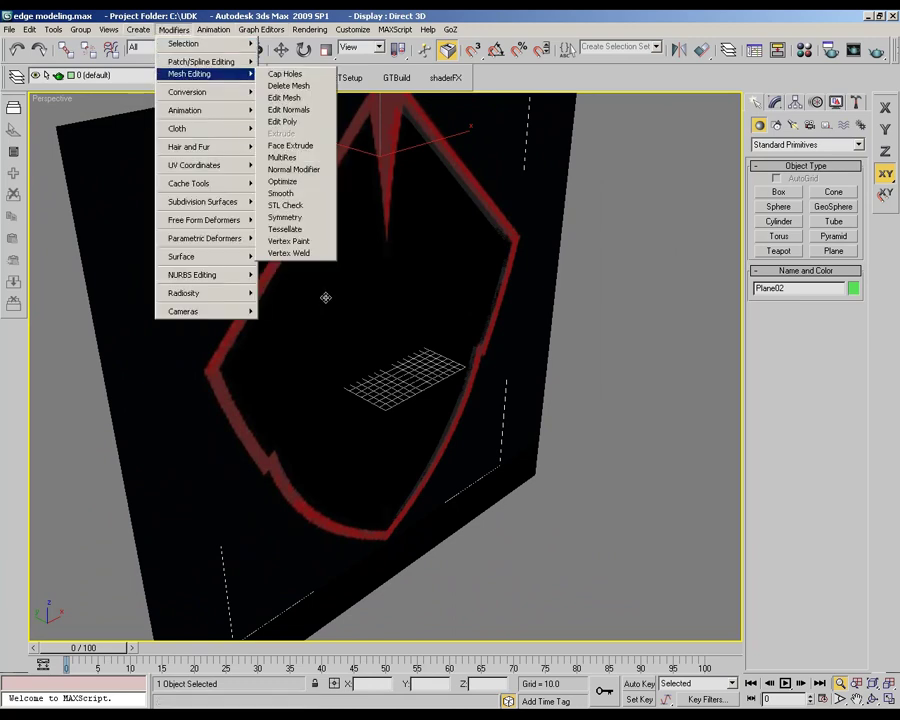
key(Down)
key(Down)
key(Down)
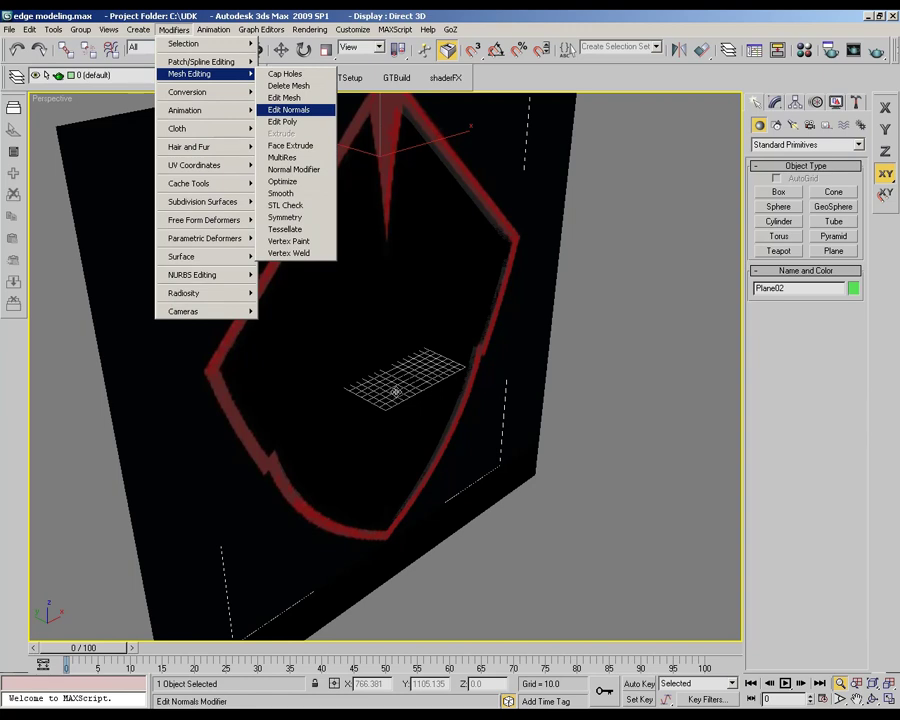
key(Down)
key(Down)
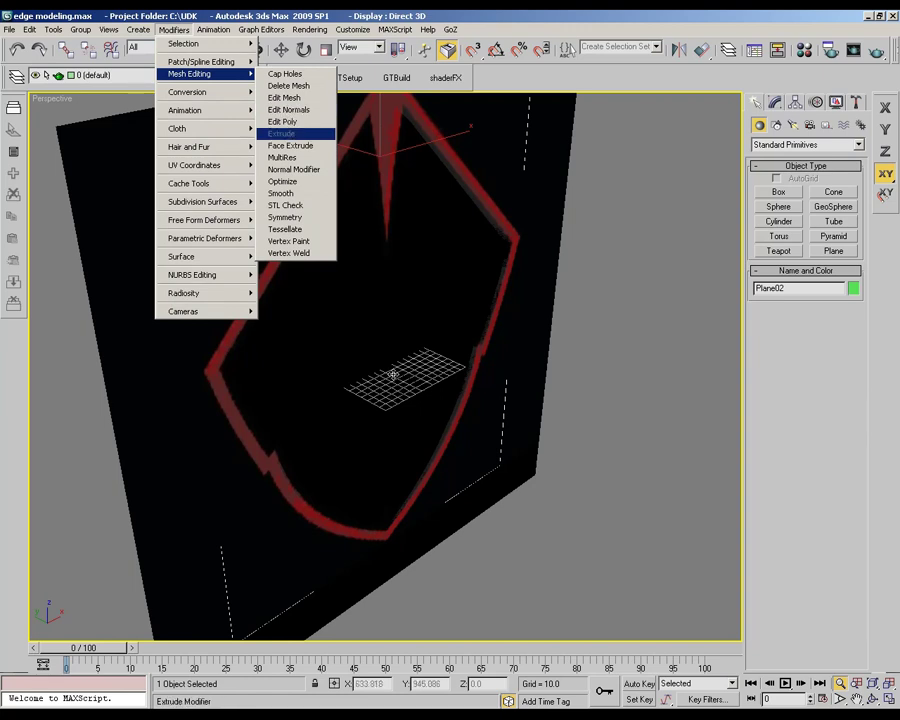
key(Down)
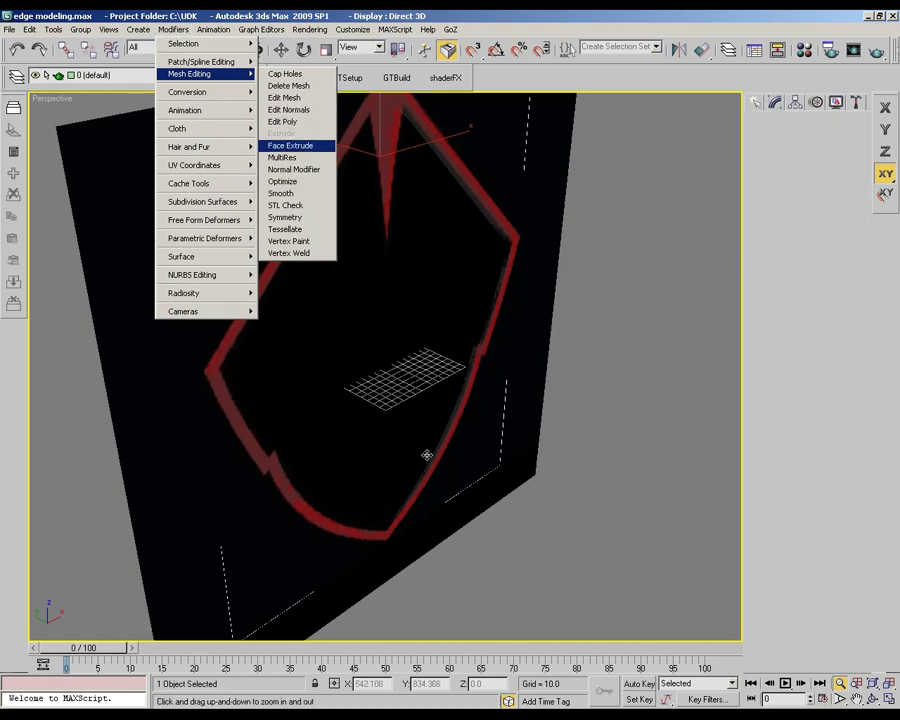
key(Return)
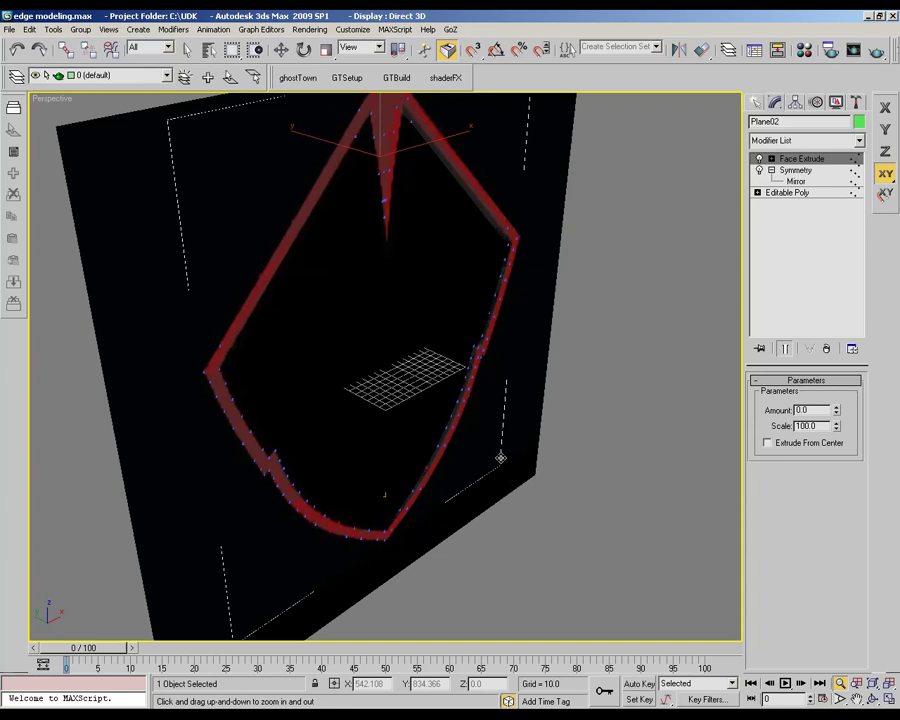
key(Delete)
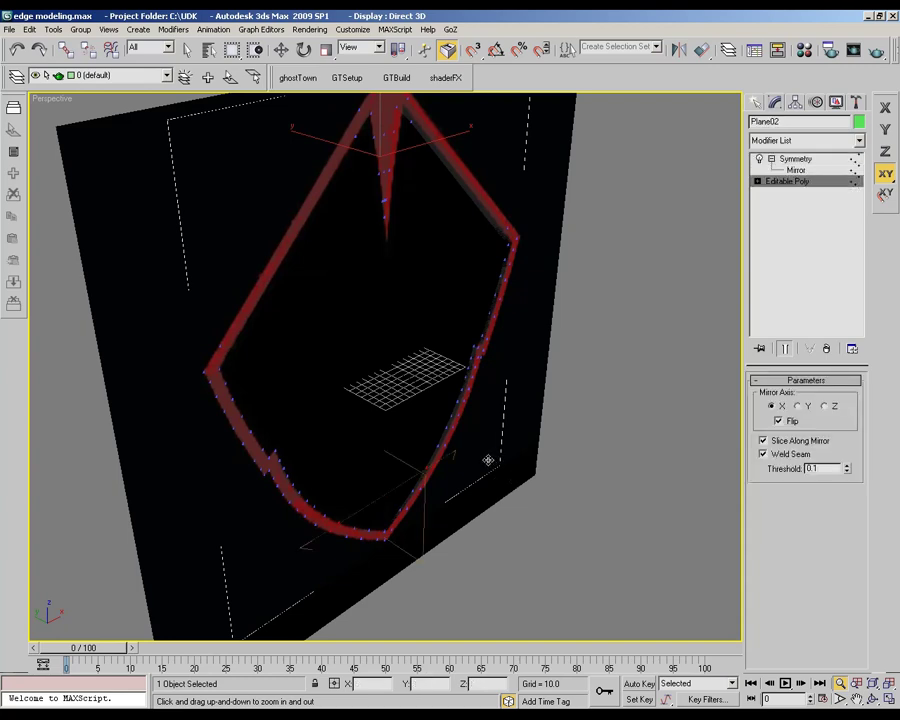
Step: Select all polygons of the left half outline in the base Editable Poly, below the Symmetry modifier
key(1)
key(w)
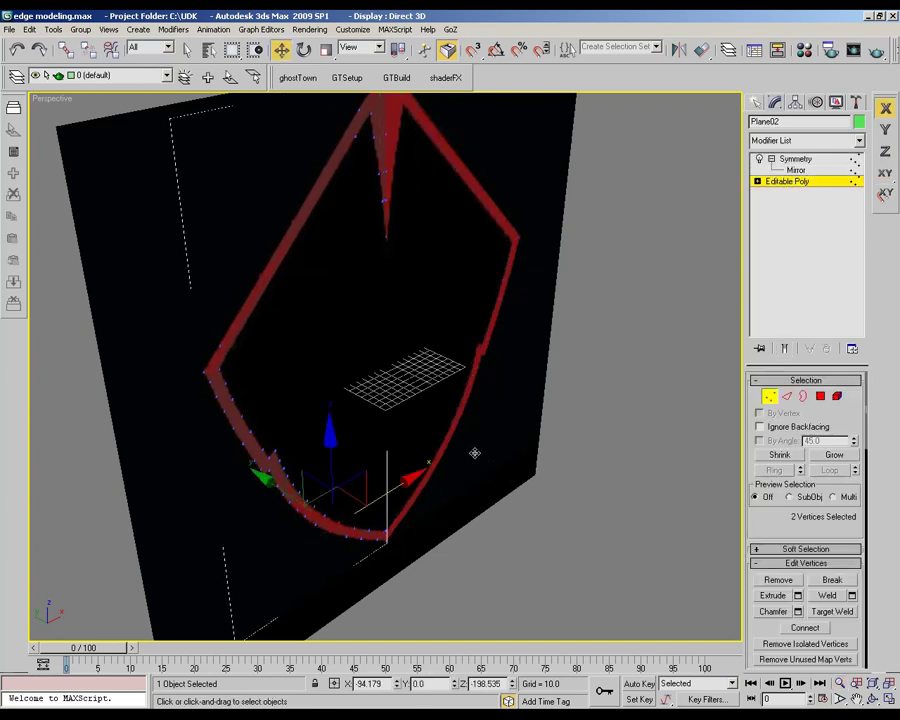
key(1)
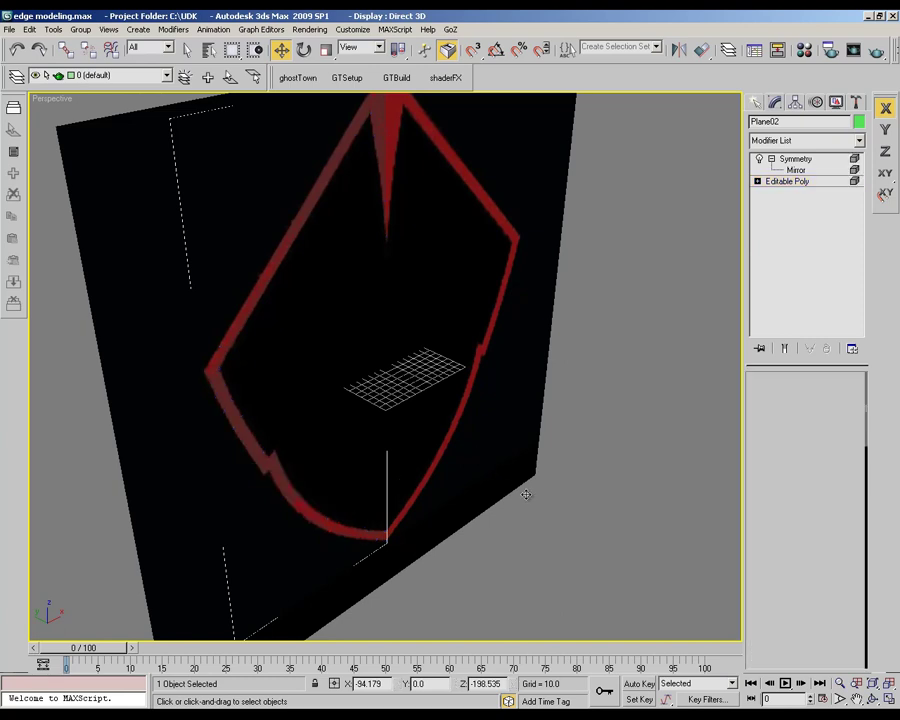
key(5)
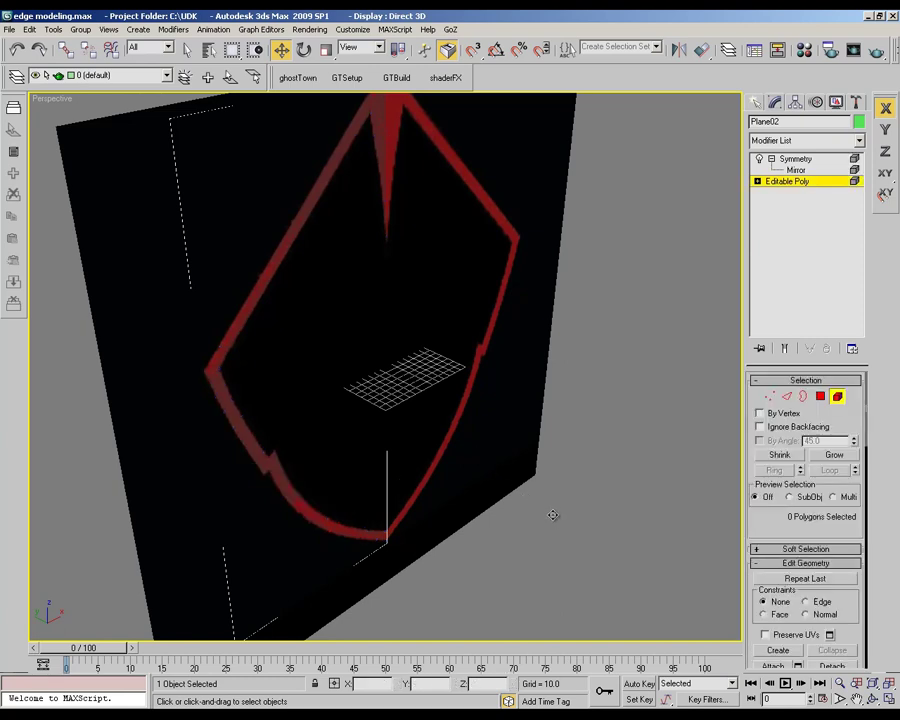
key(ctrl+a)
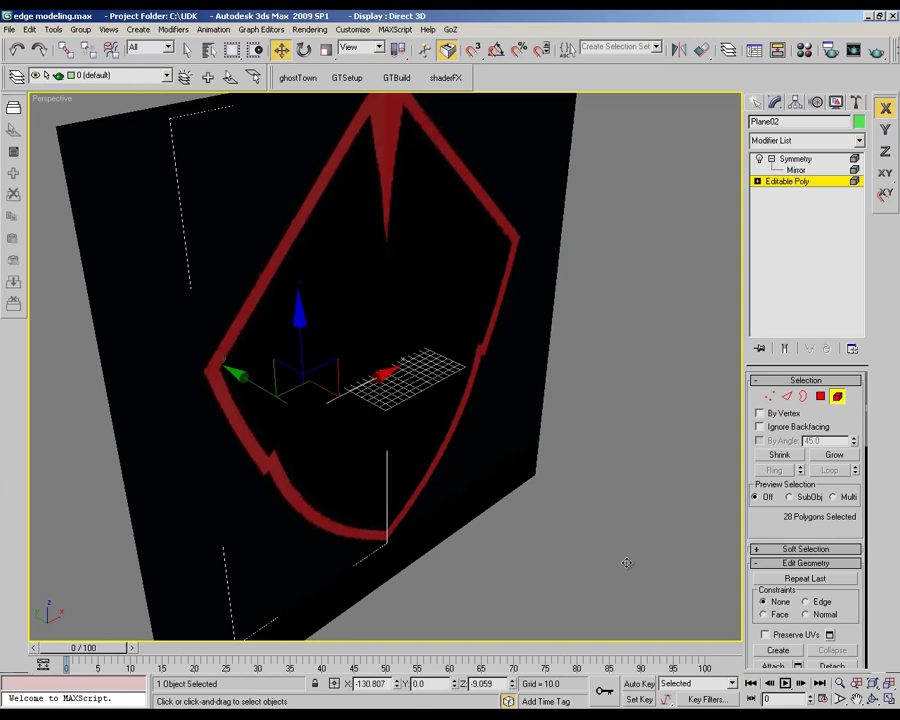
scroll(629, 565, down, 2)
scroll(641, 575, up, 2)
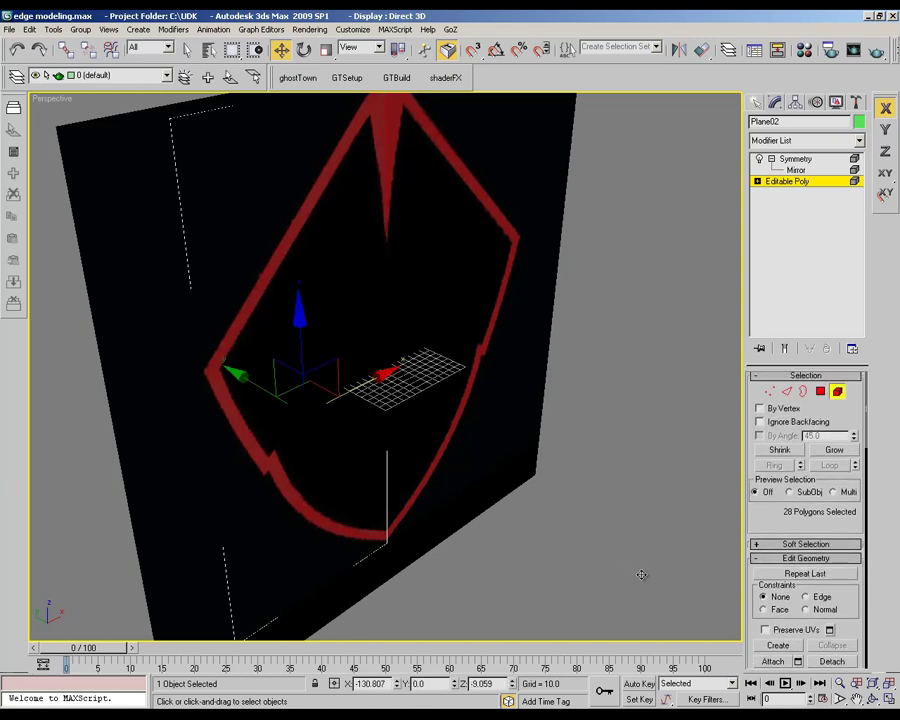
key(4)
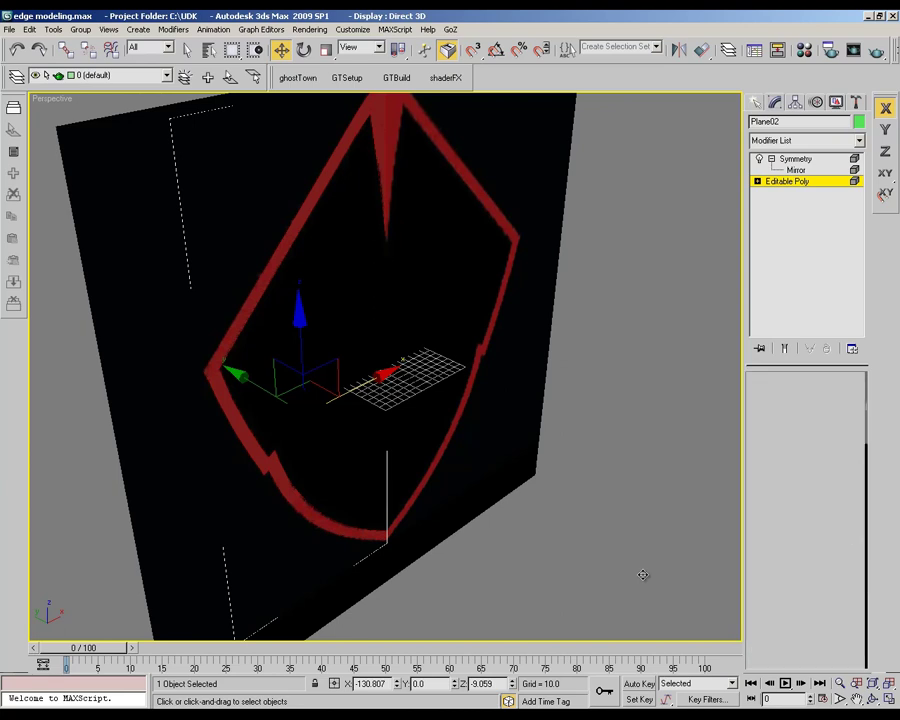
Step: Extrude the selected outline polygons about 30 units out from the reference plane and turn on edged faces
right_click(375, 207)
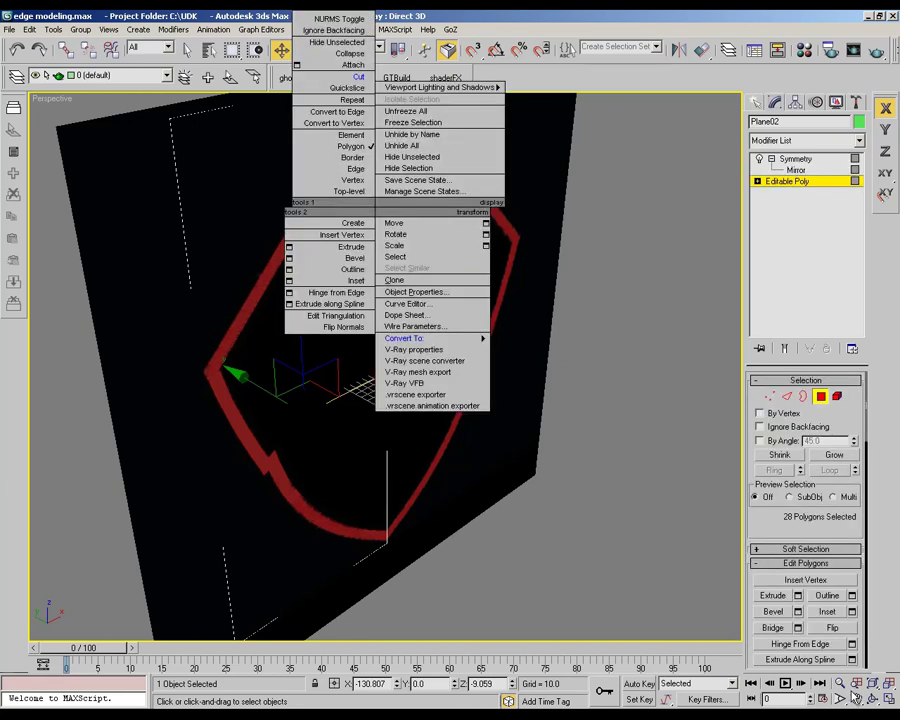
click(350, 247)
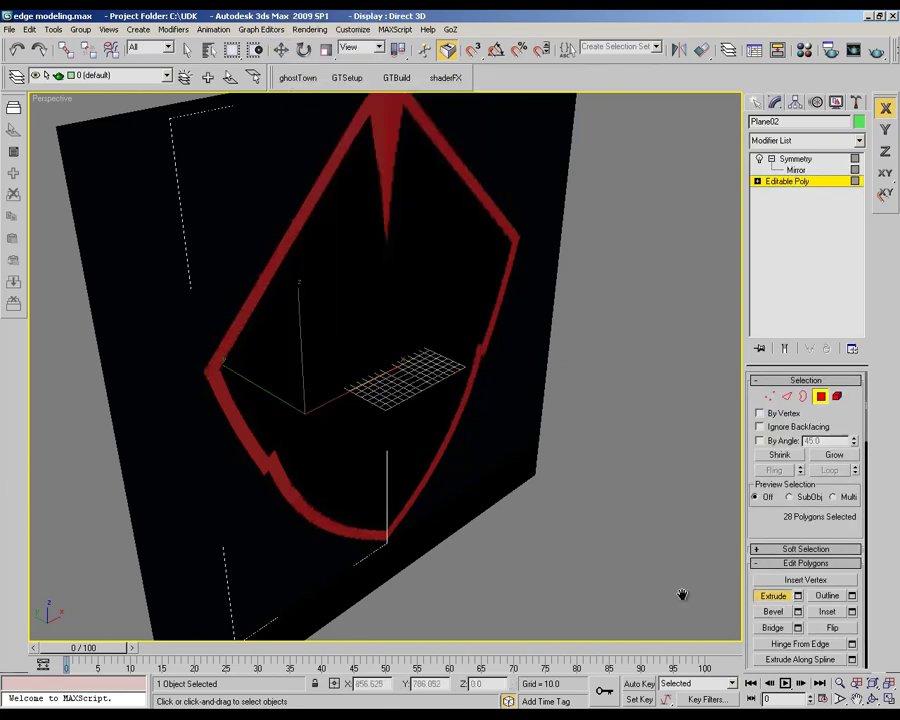
key(space)
drag(556, 396, 544, 382)
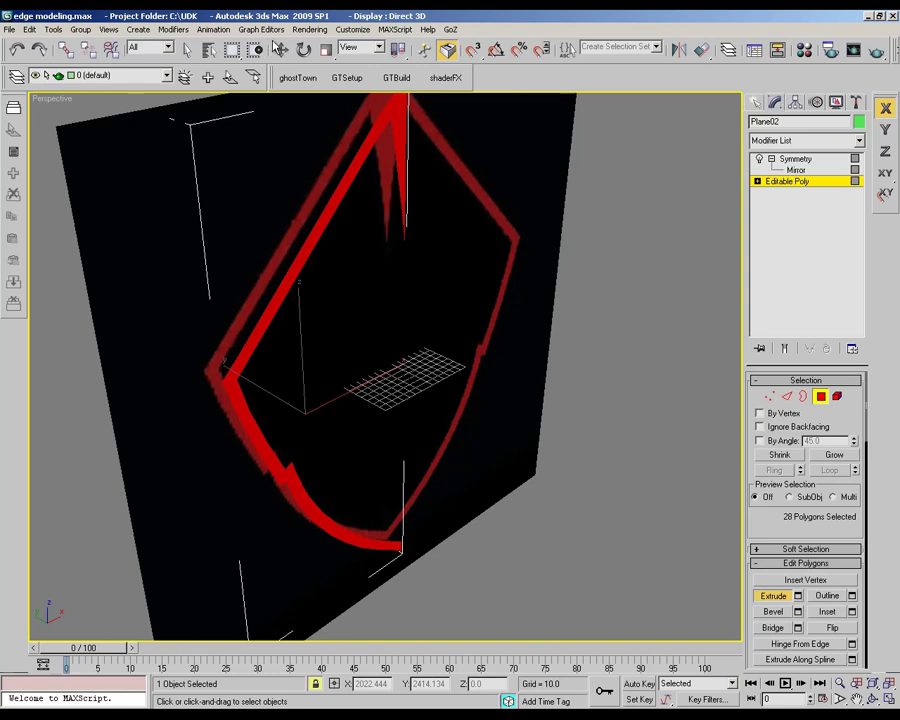
click(278, 46)
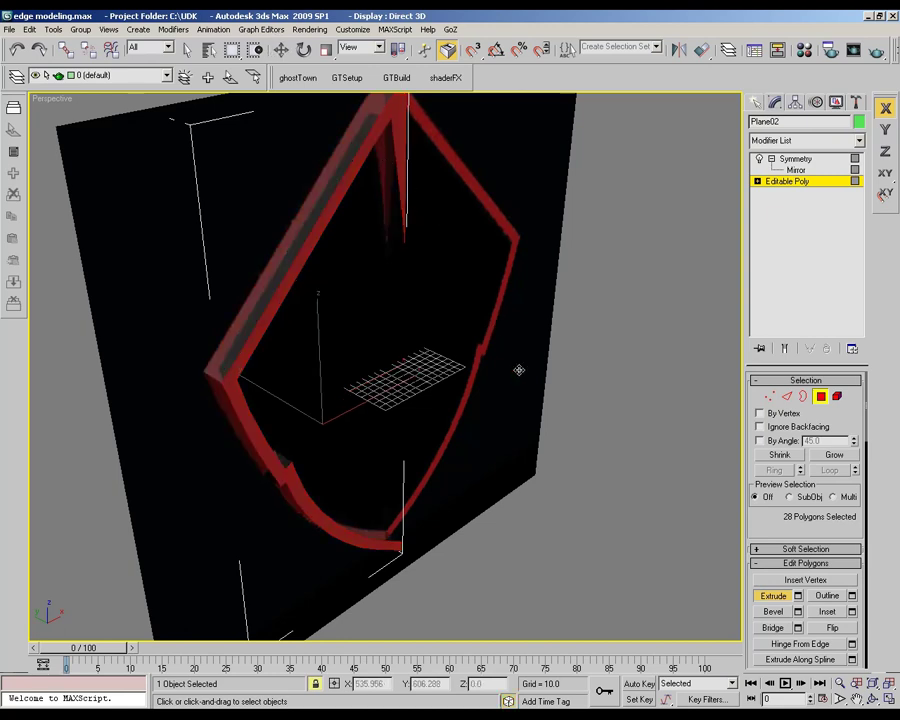
key(F4)
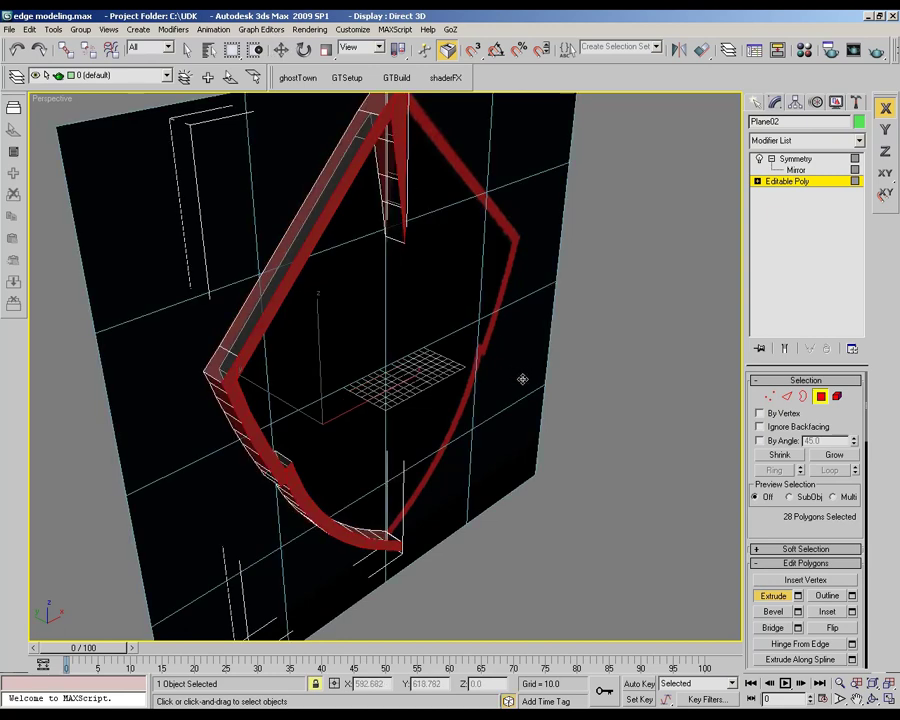
Step: Move the extruded front polygons further out along Y to about -77.6 to deepen the outline
key(w)
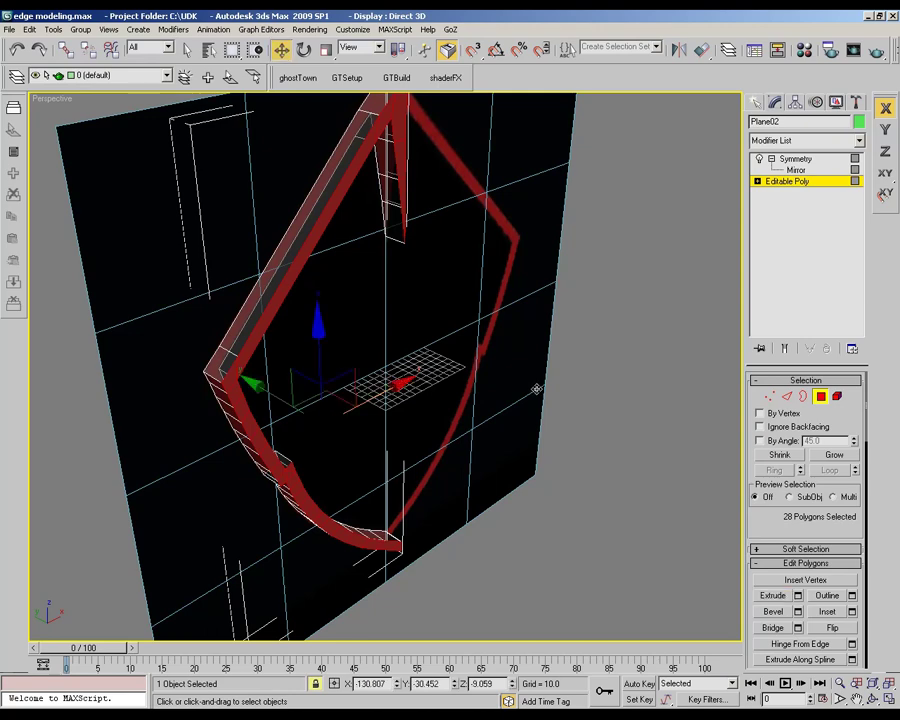
key(F6)
drag(537, 389, 765, 408)
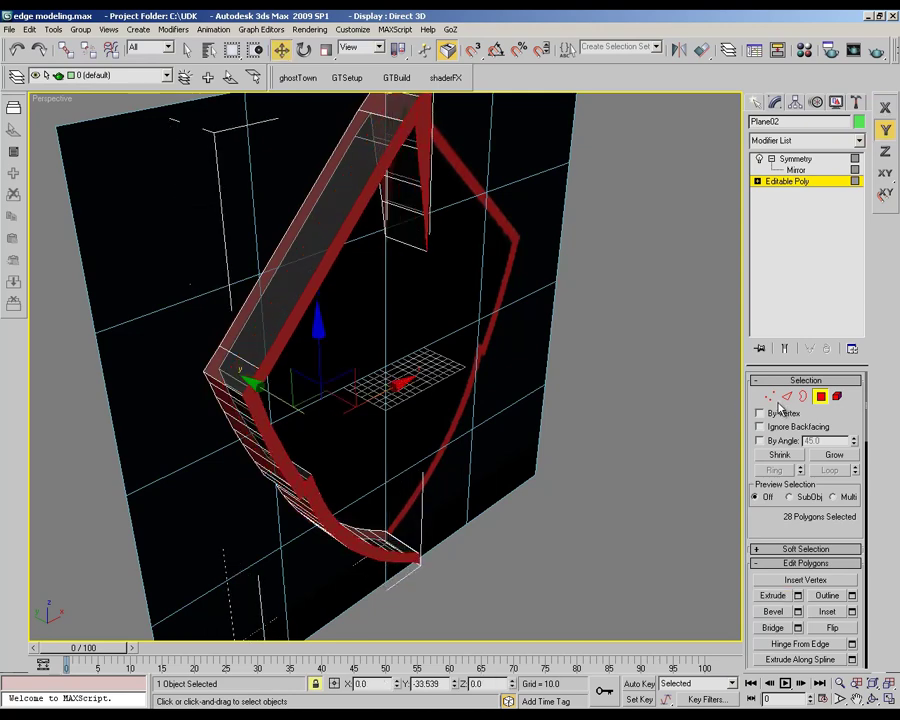
drag(661, 393, 531, 408)
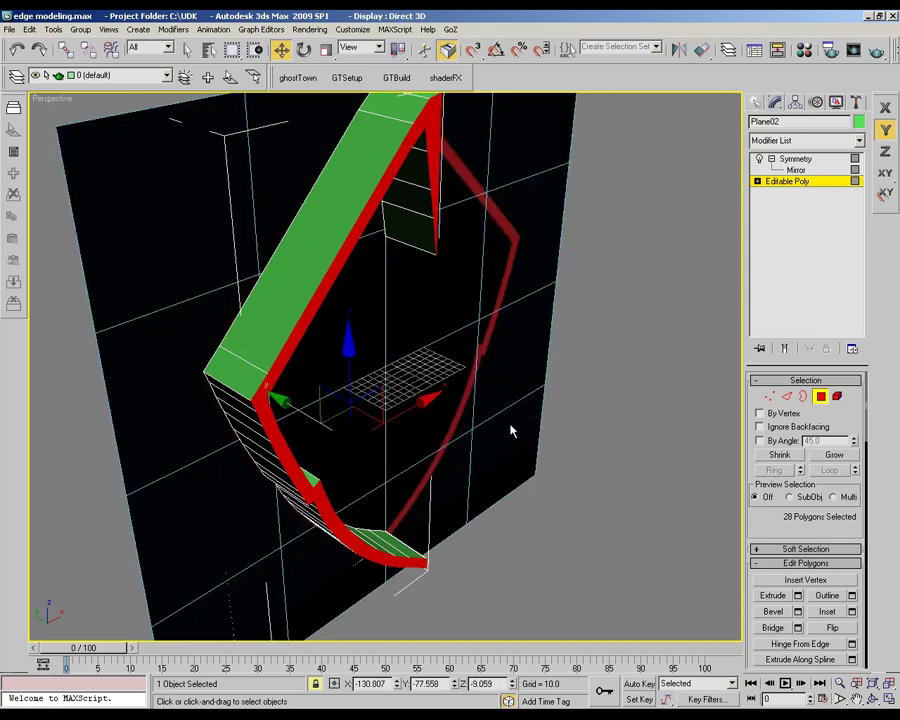
Step: Turn on the display of the Symmetry end result at polygon level and leave sub-object editing of the shield
key(Up)
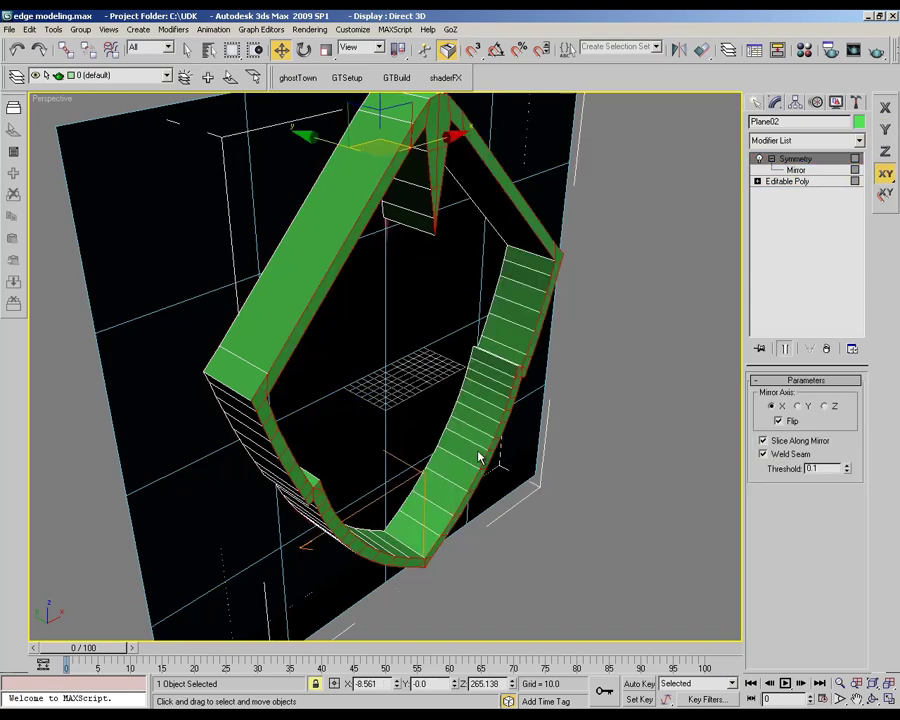
key(Page_Down)
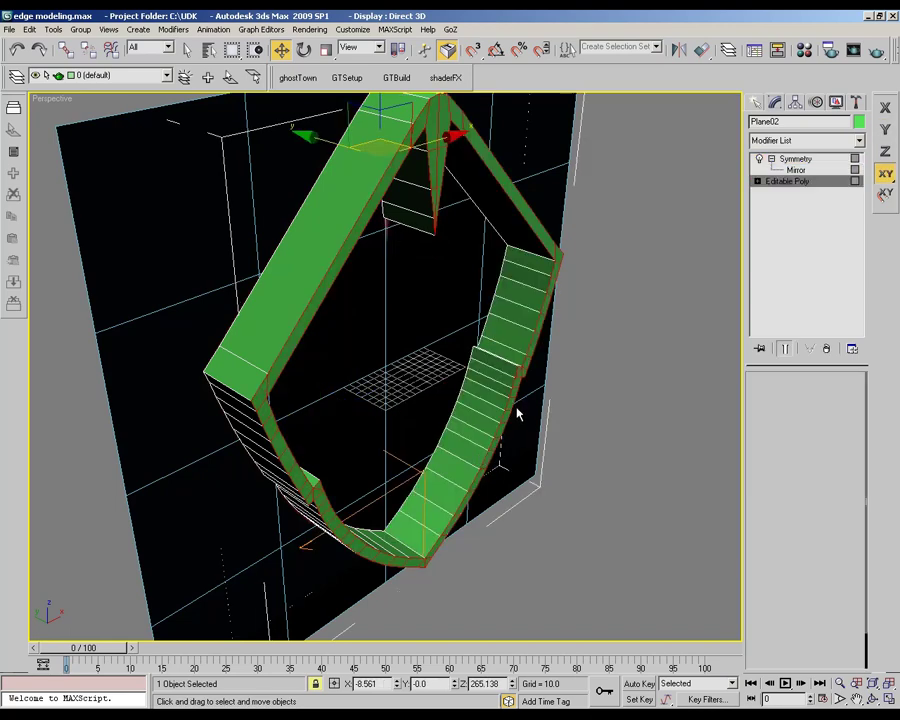
key(4)
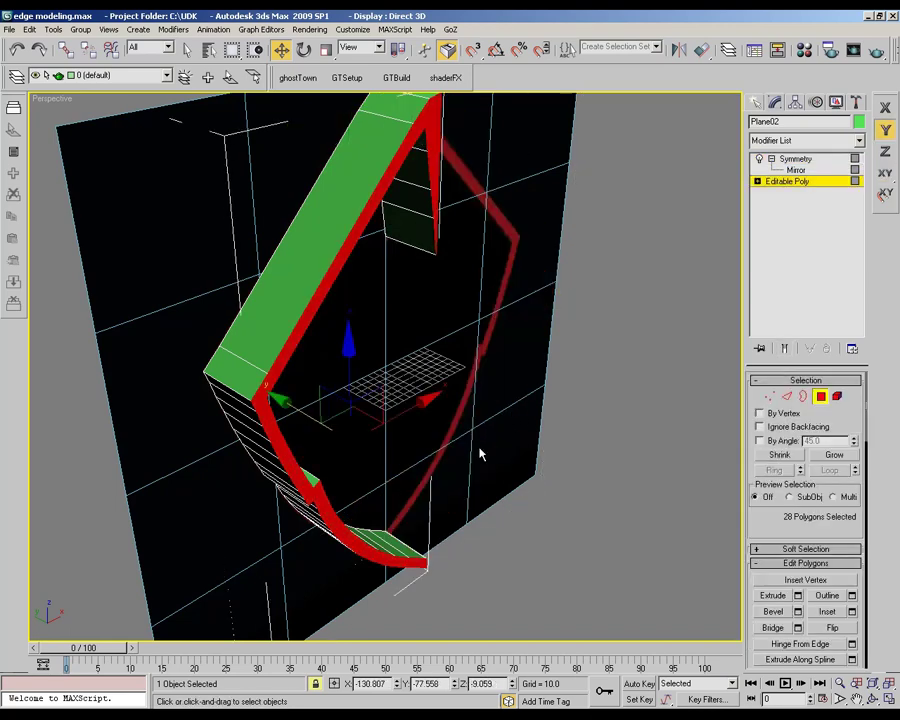
key(shift+e)
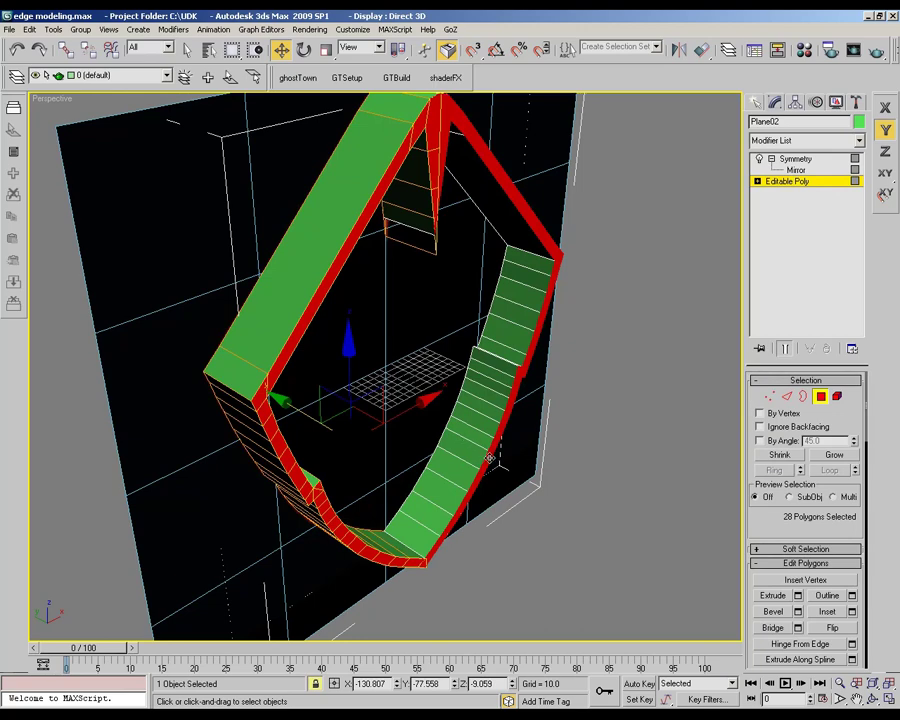
click(757, 103)
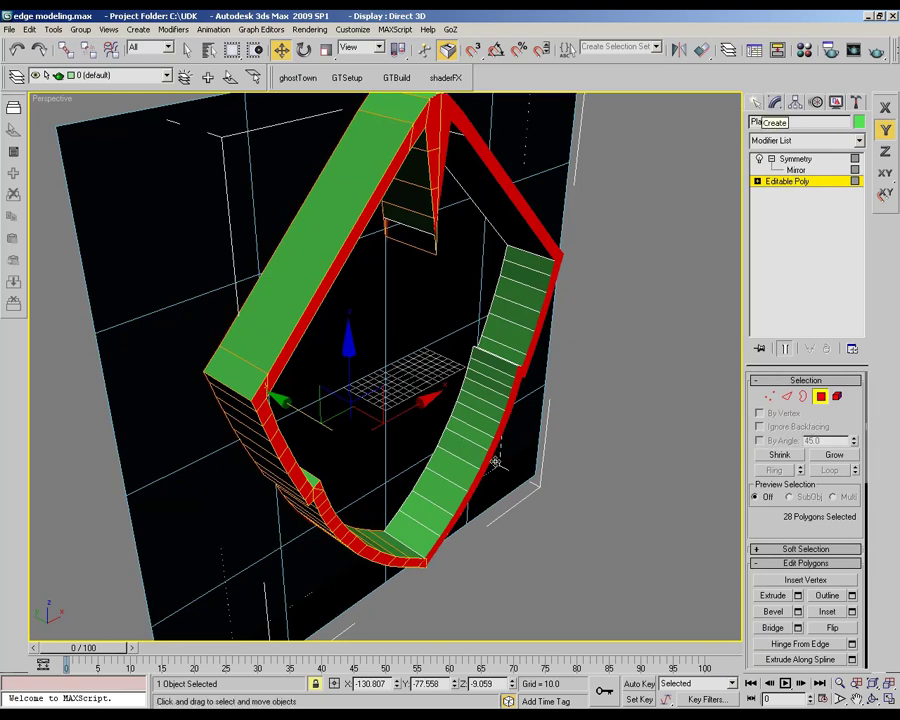
click(756, 102)
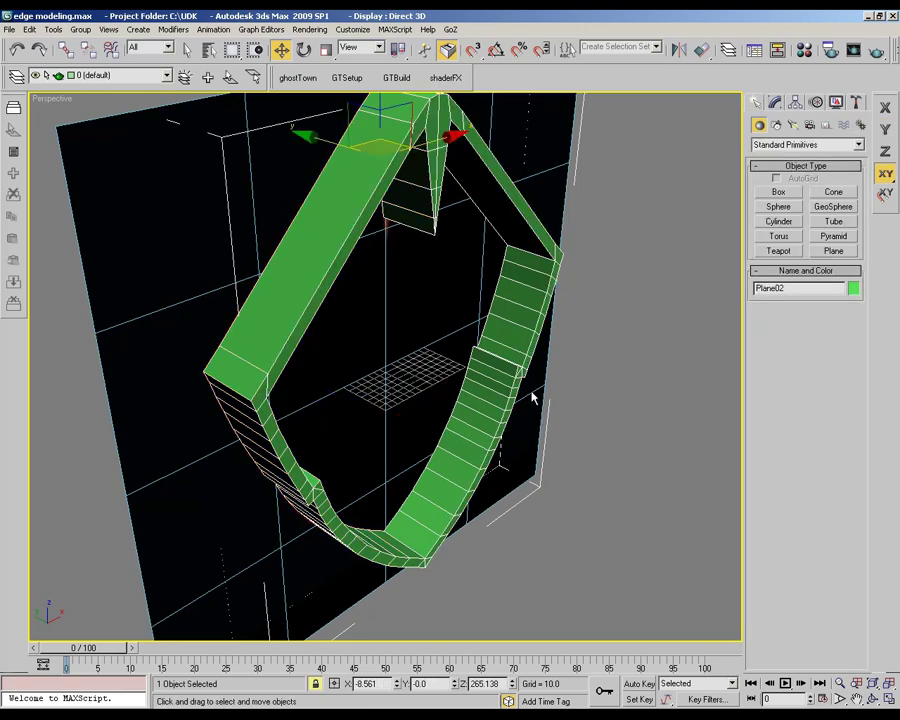
Step: Rotate the whole shield about Z by about 125 degrees and move it to about X -106, Y -254.6, in front of the reference plane
key(e)
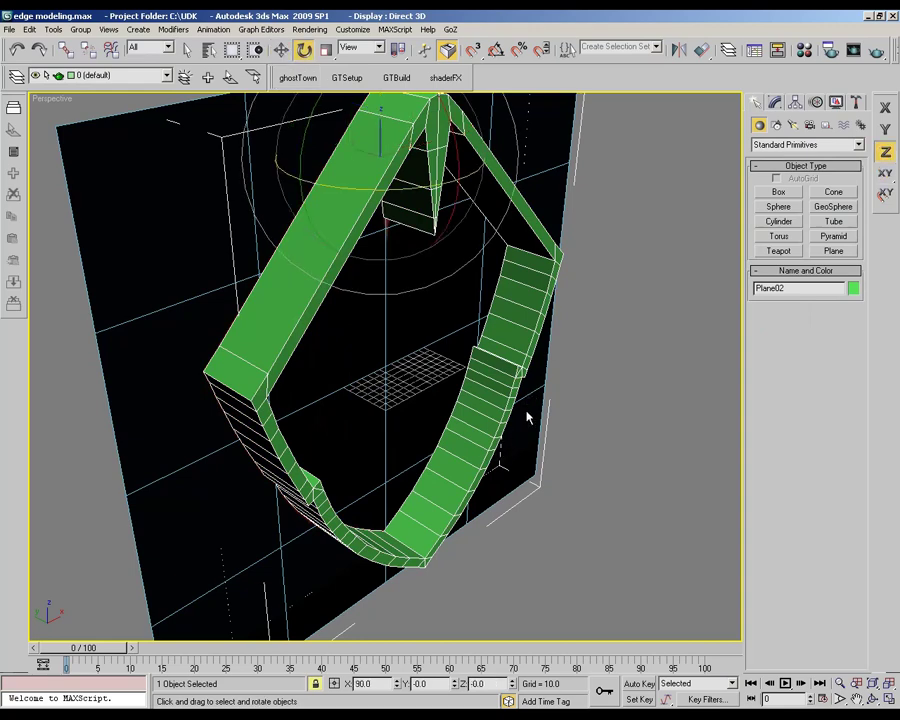
drag(558, 387, 539, 380)
key(w)
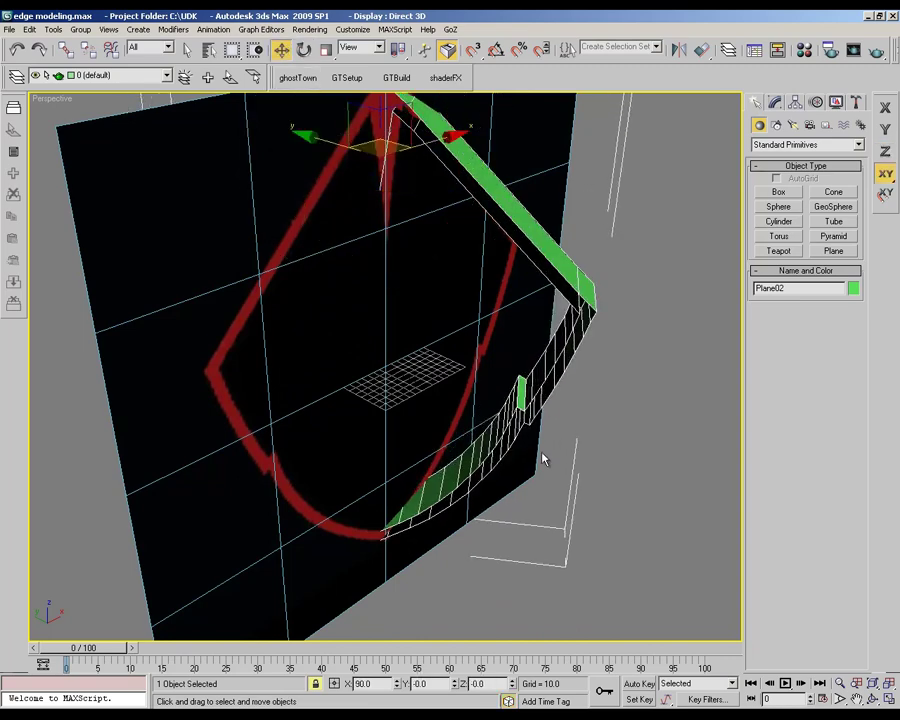
drag(462, 472, 462, 460)
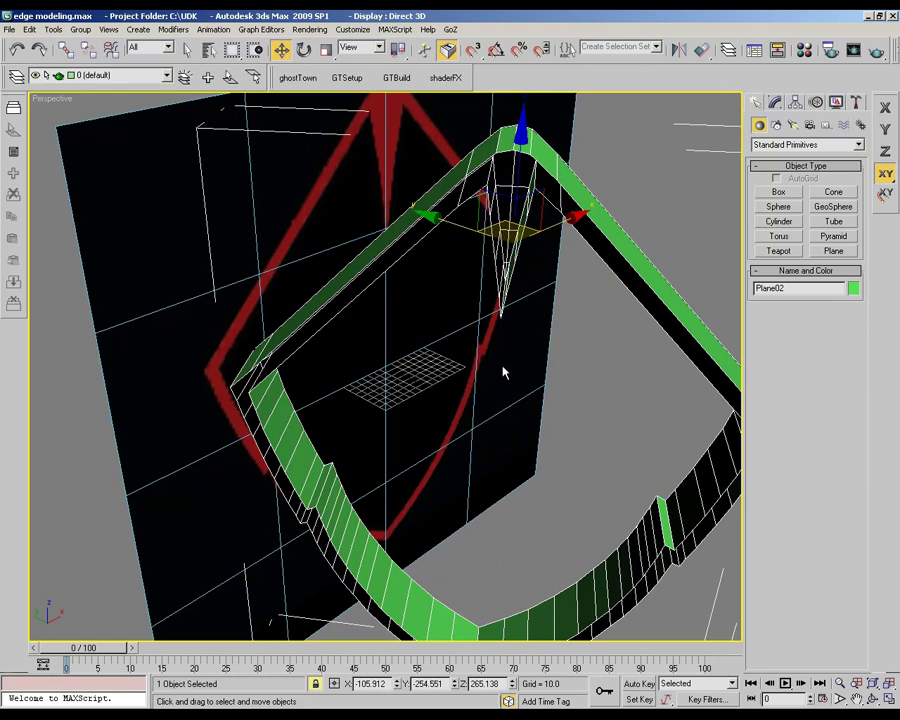
Step: Select the open border on the back of the outline in the Editable Poly and cap it
key(1)
key(Down)
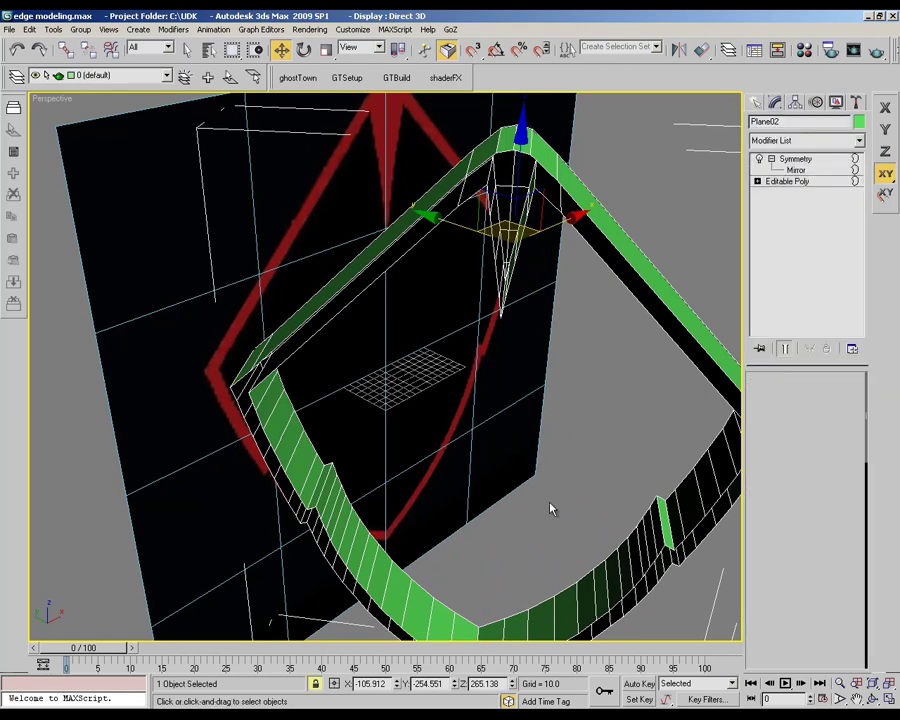
key(3)
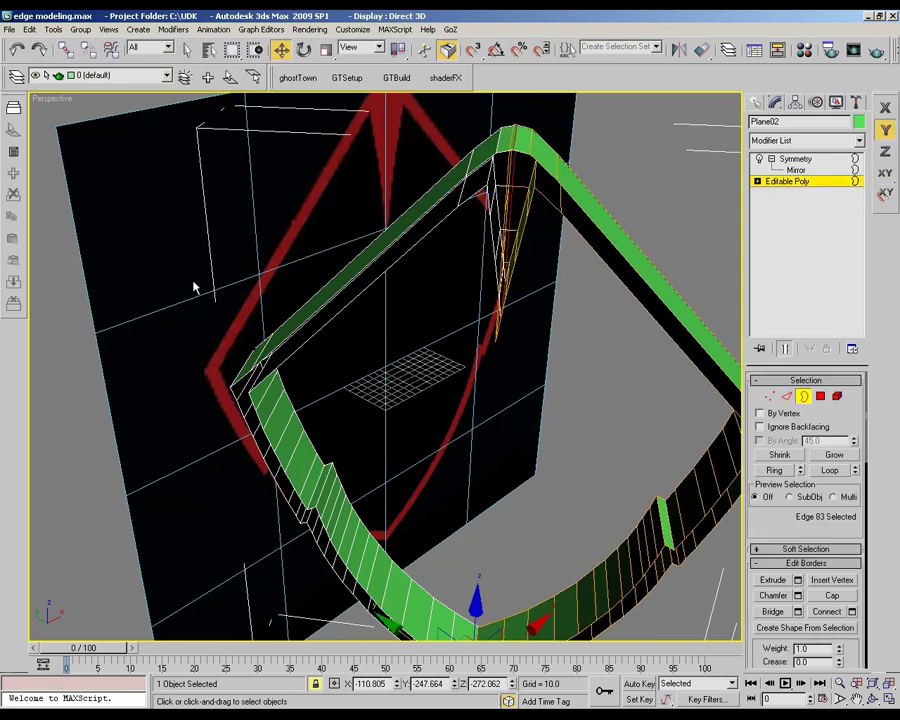
key(space)
click(362, 345)
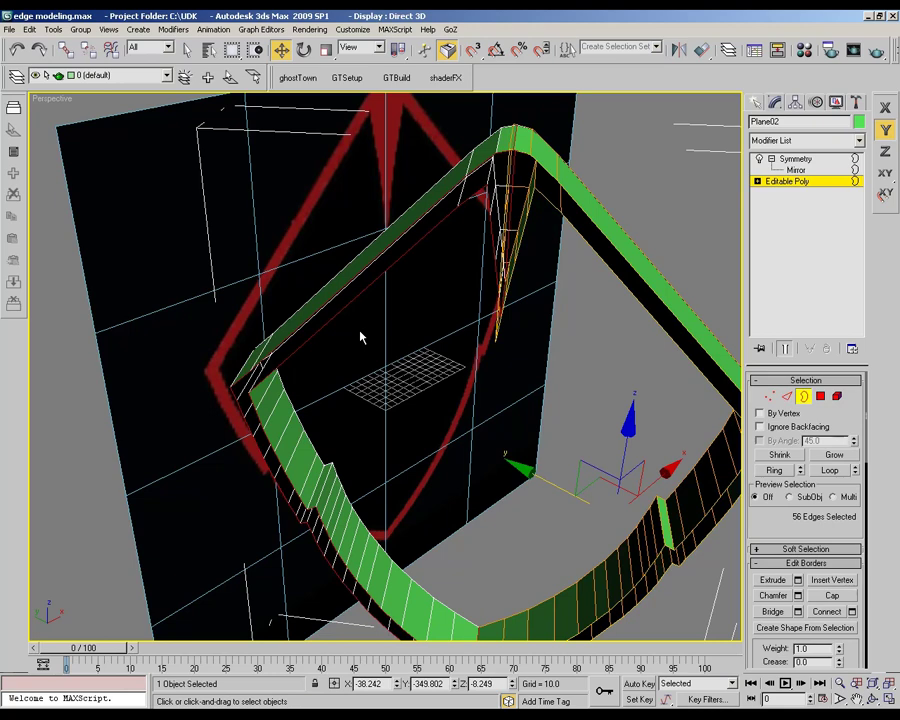
key(alt+p)
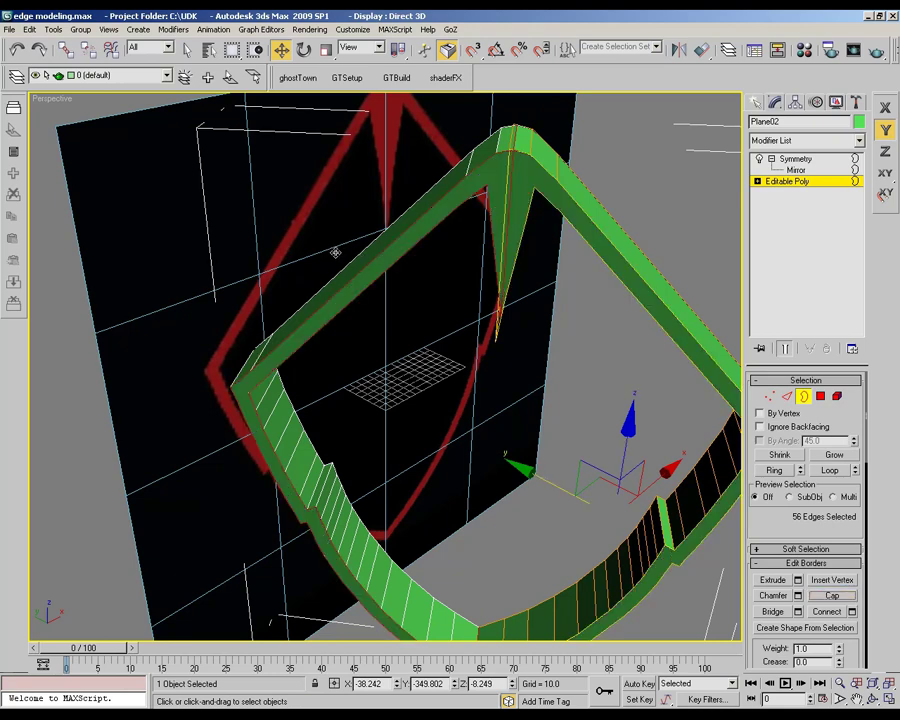
Step: Add a Smooth modifier above Symmetry and enable Auto Smooth with a threshold of 30
key(e)
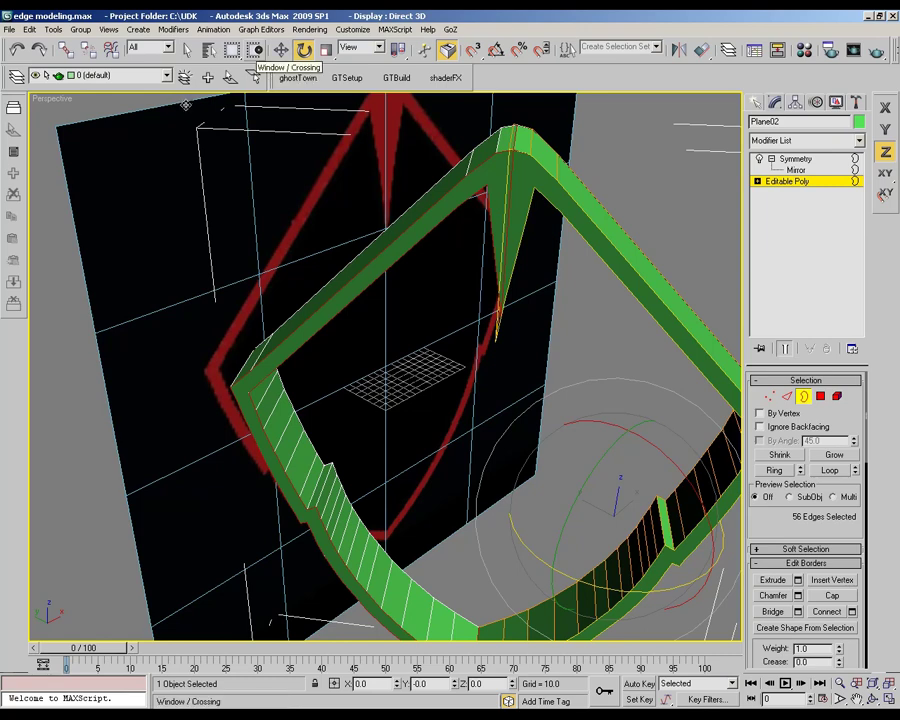
key(alt+o)
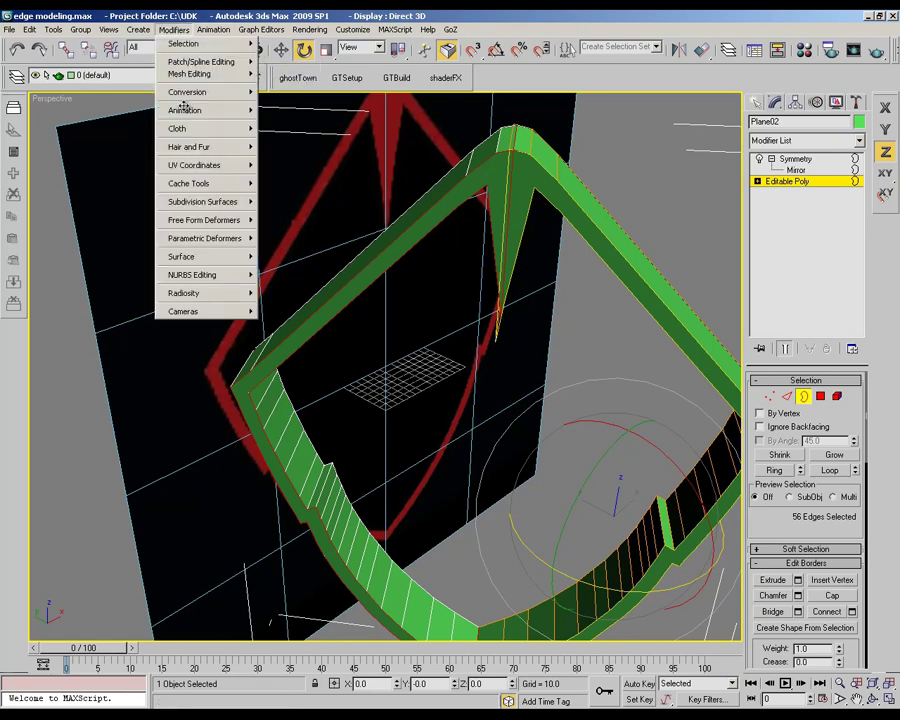
mouse_move(200, 74)
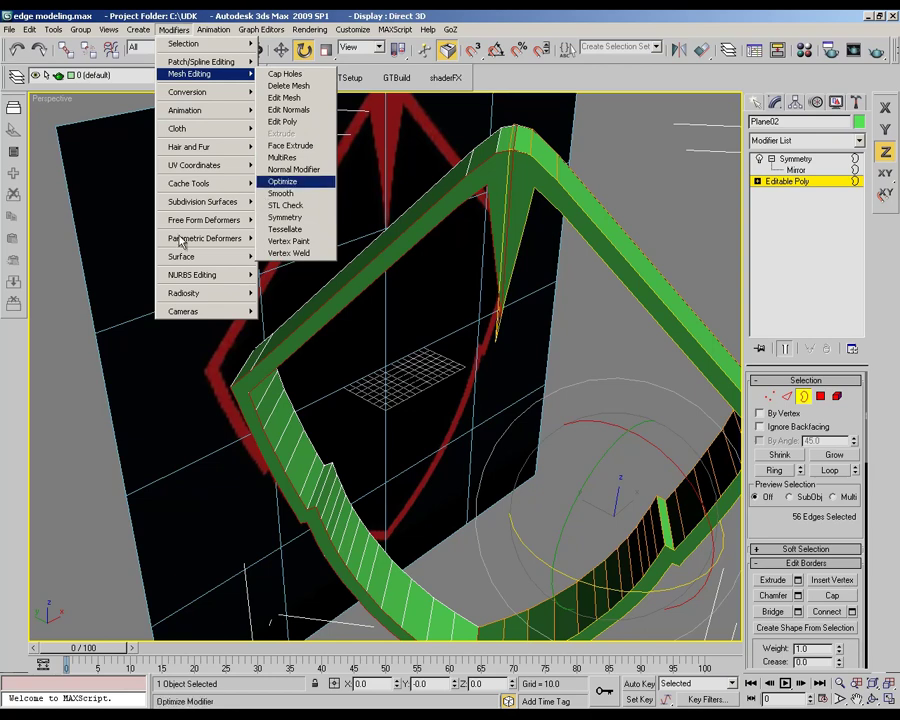
key(Down)
key(Return)
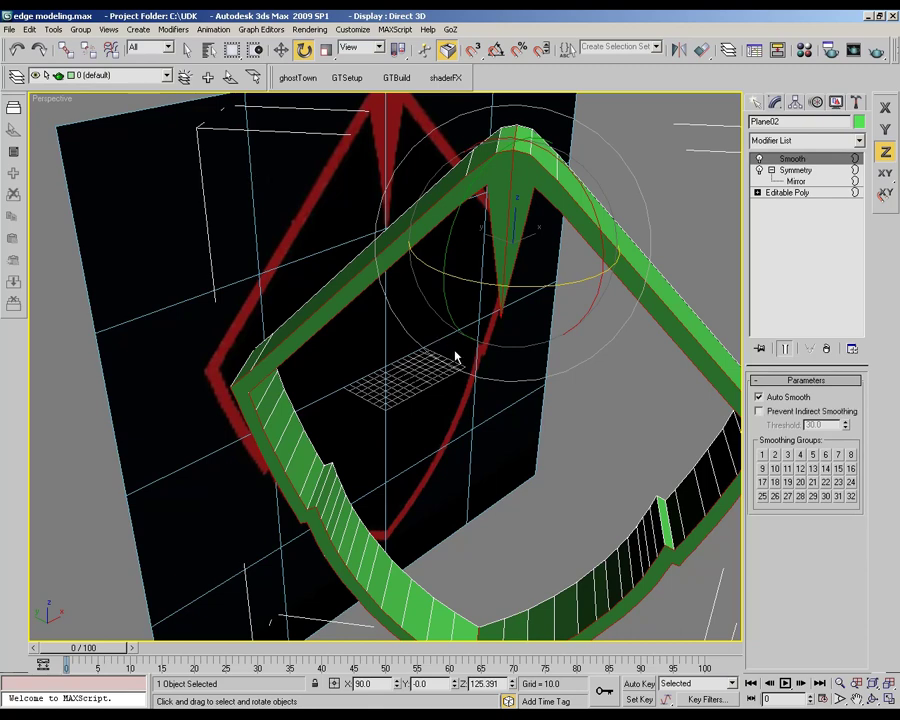
Step: Rotate the smoothed shield about Z by about -153 degrees to inspect its shading from another side
mouse_move(514, 240)
mouse_down()
mouse_move(473, 251)
mouse_move(502, 243)
mouse_up()
drag(553, 437, 553, 437)
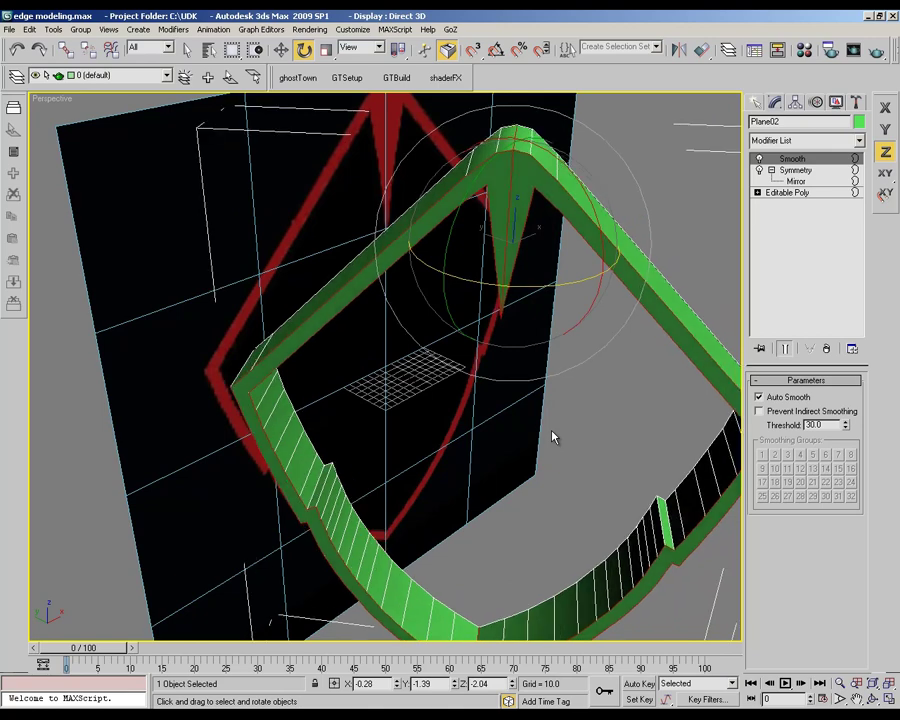
drag(553, 437, 779, 446)
key(z)
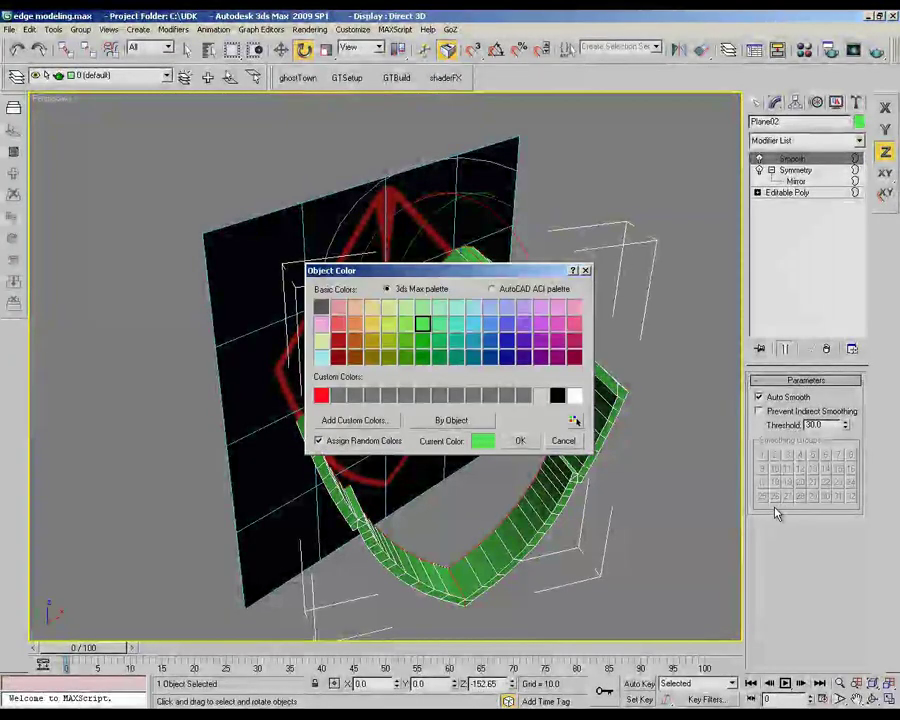
Step: Recolor the smoothed shield dark red and rotate it about Z to about -6.25 degrees
click(338, 341)
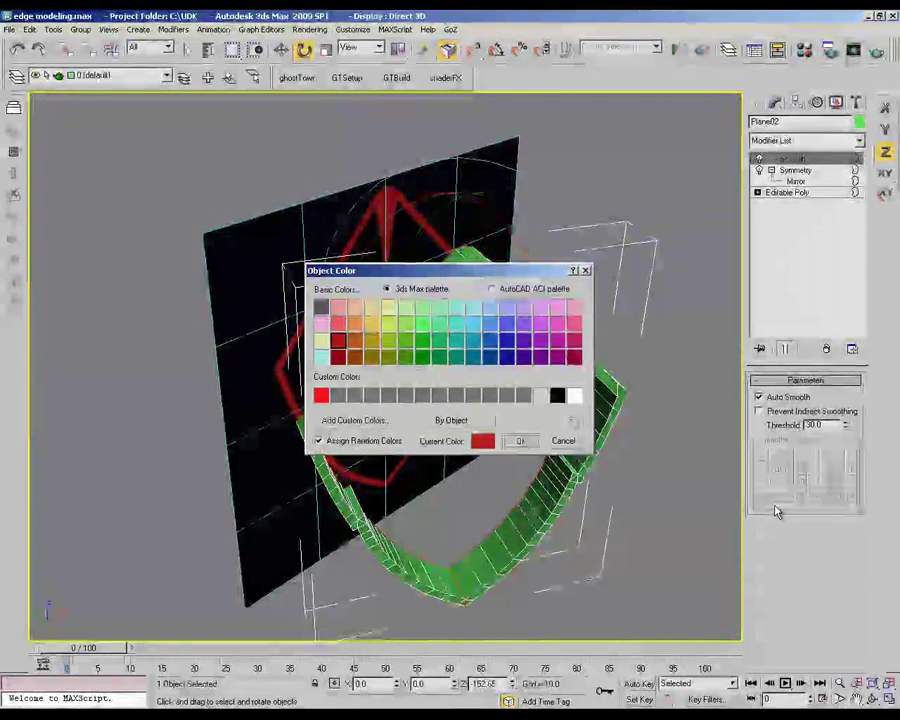
key(Return)
drag(775, 505, 791, 415)
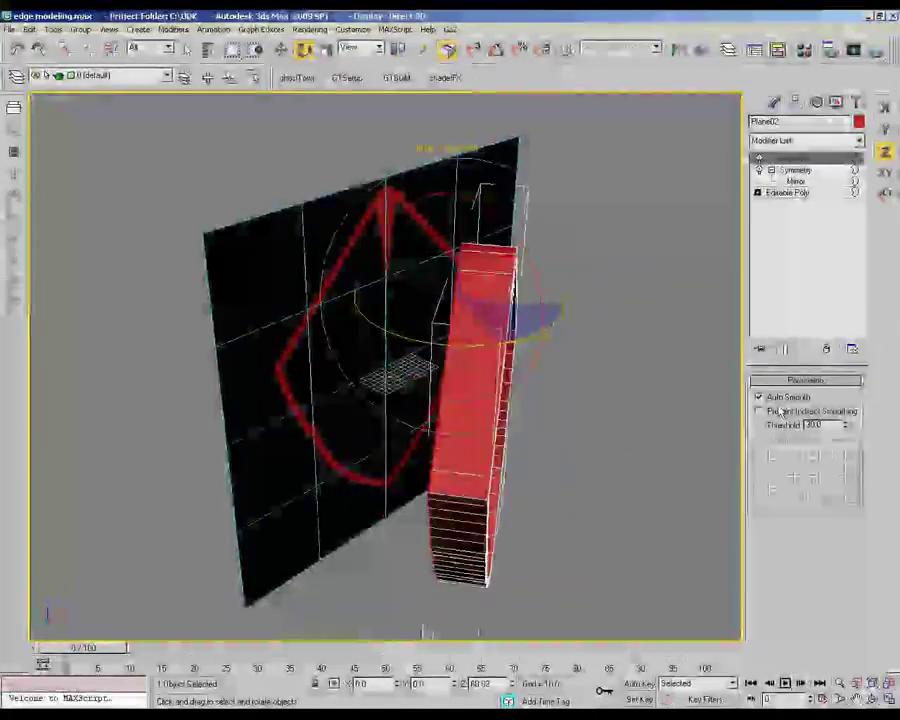
drag(789, 411, 811, 410)
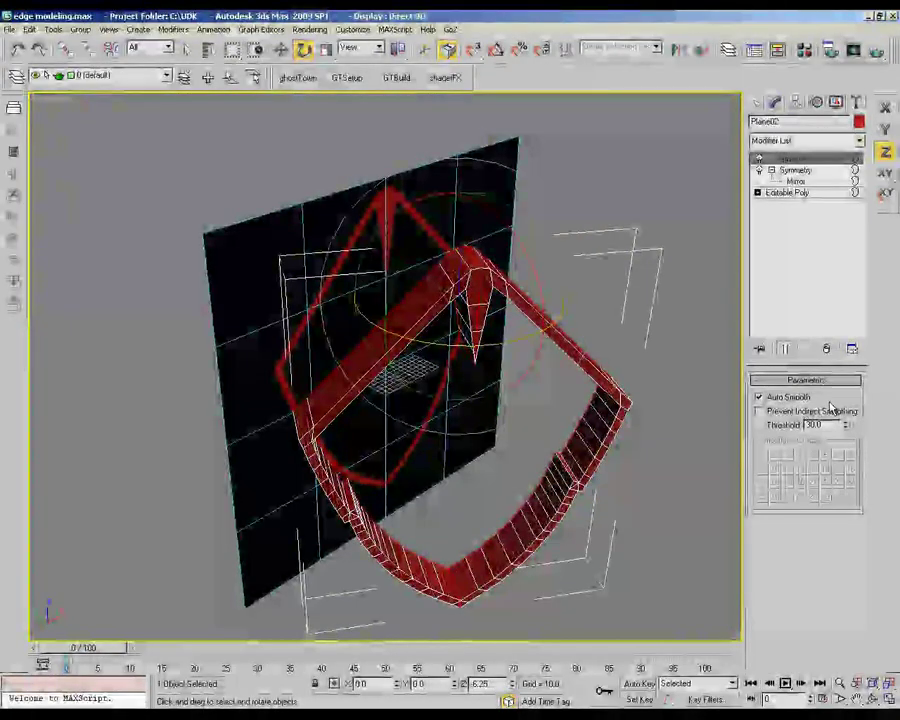
Step: Rotate the red shield further about Z in Expert Mode, render the perspective view, and return to the normal interface
key(ctrl+x)
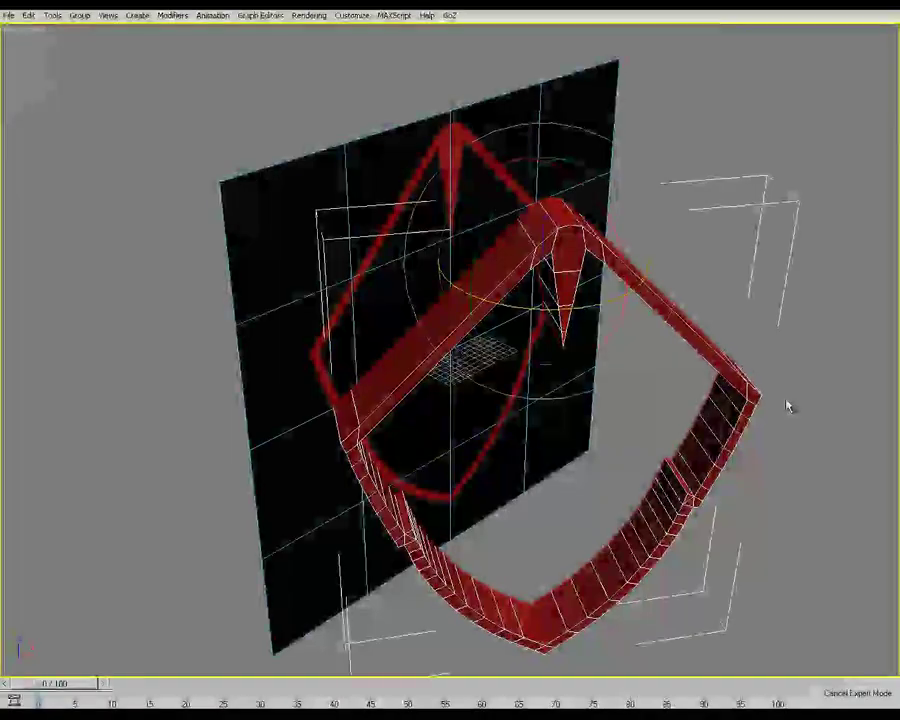
key(e)
drag(771, 412, 769, 161)
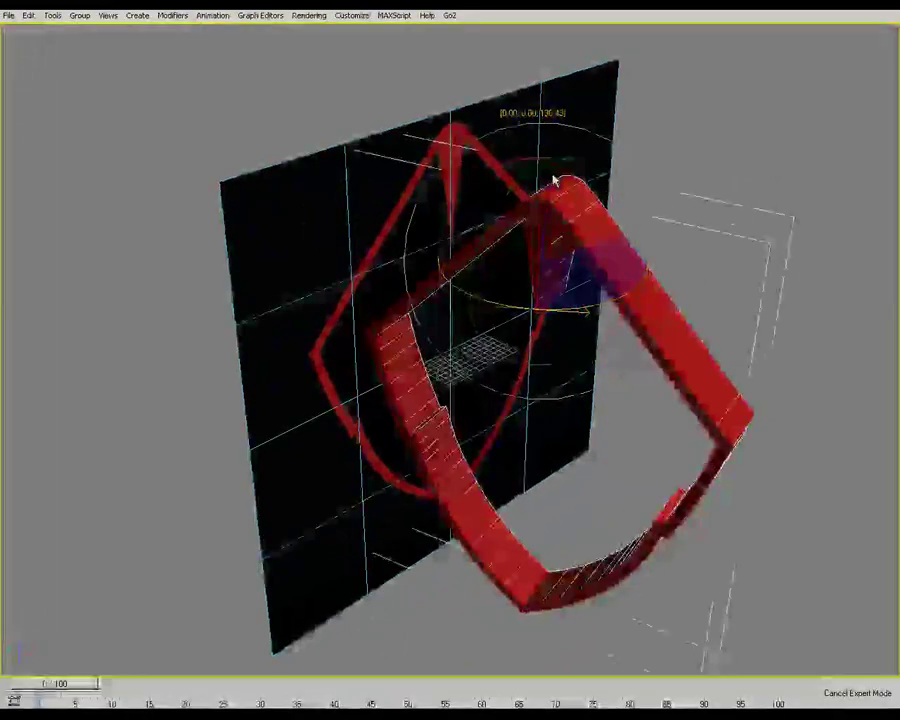
drag(554, 181, 815, 176)
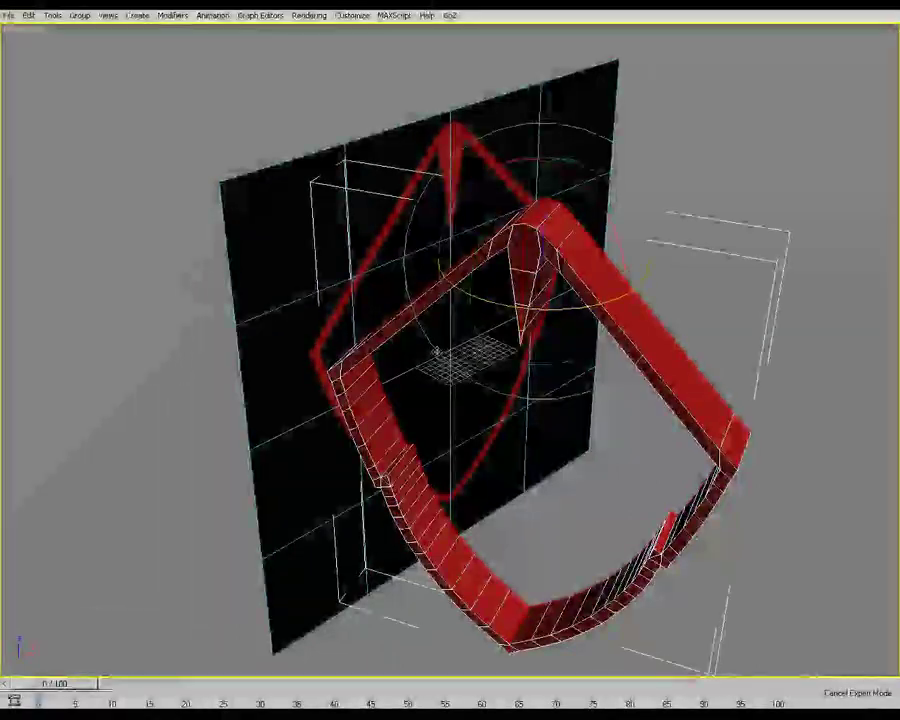
key(shift+q)
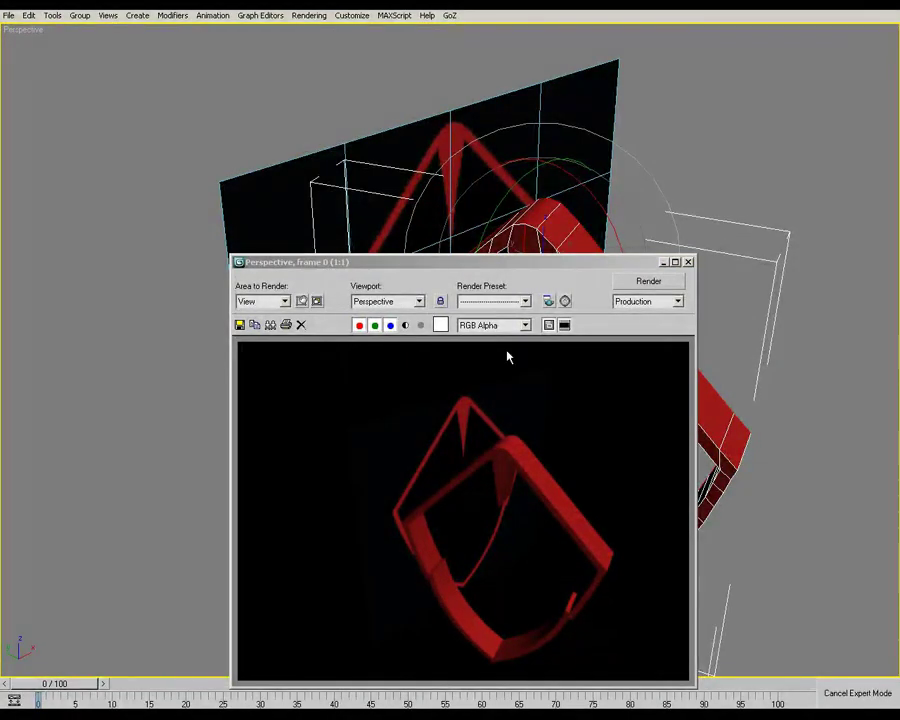
key(ctrl+x)
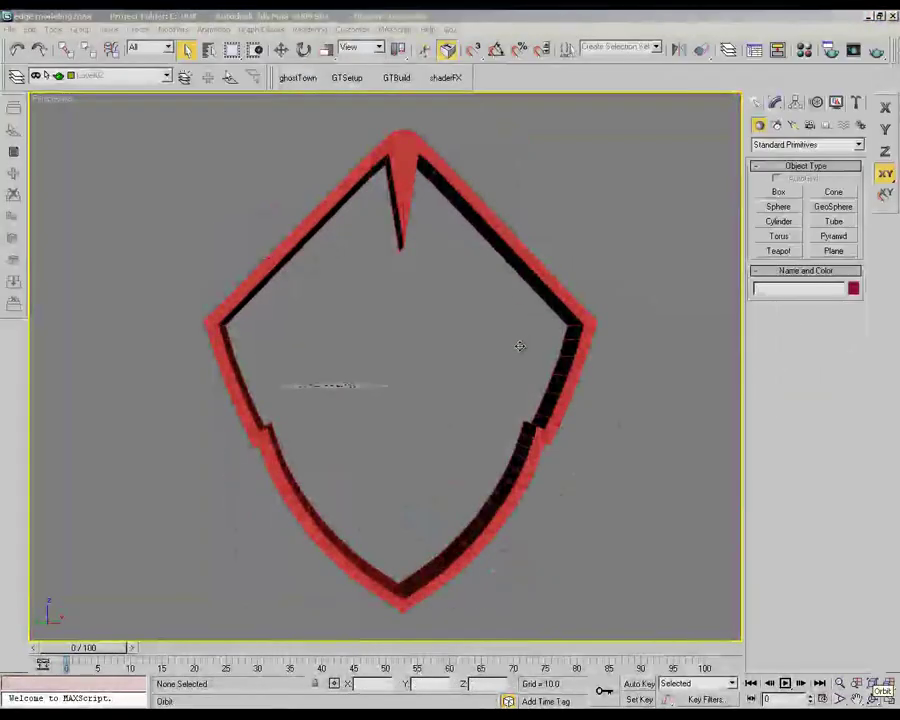
Step: Inspect the finished shield frame, then hide Layer01 and unhide Layer02 to bring up the winged emblem
key(ctrl+r)
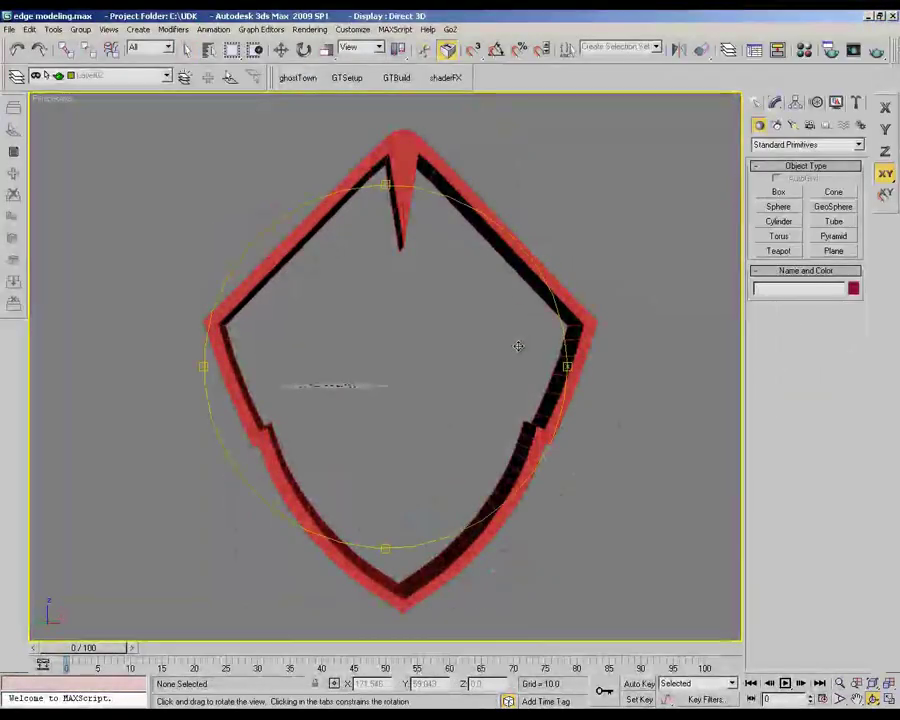
drag(519, 346, 519, 346)
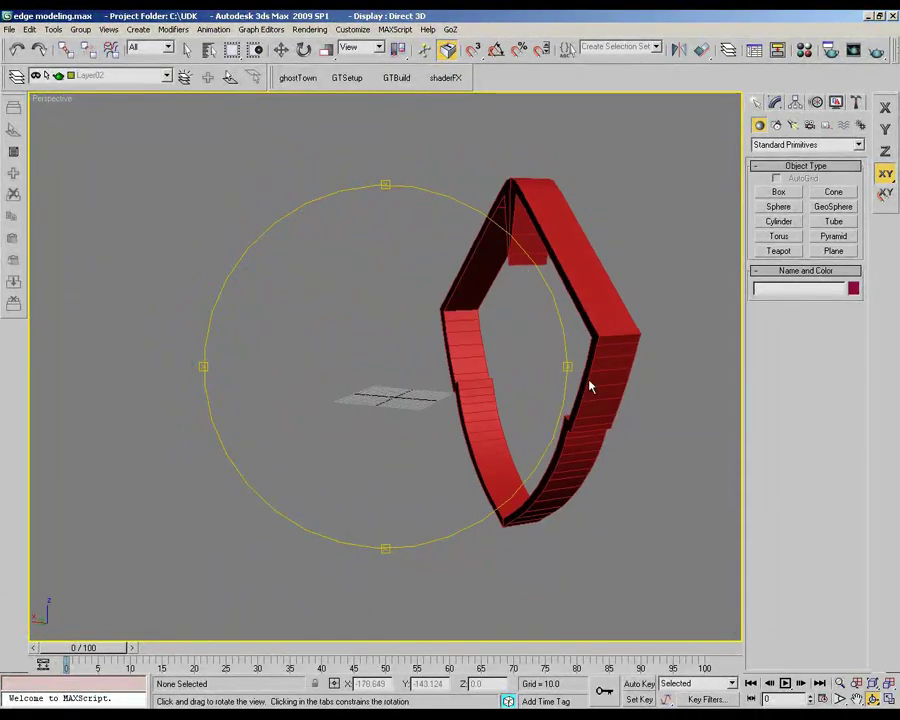
drag(589, 381, 640, 168)
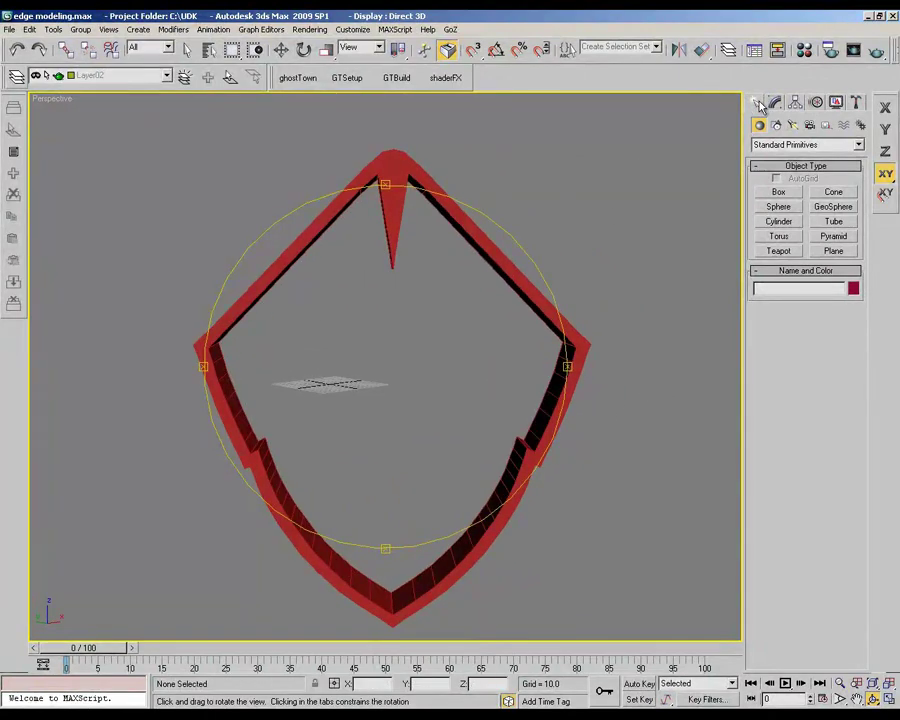
click(16, 77)
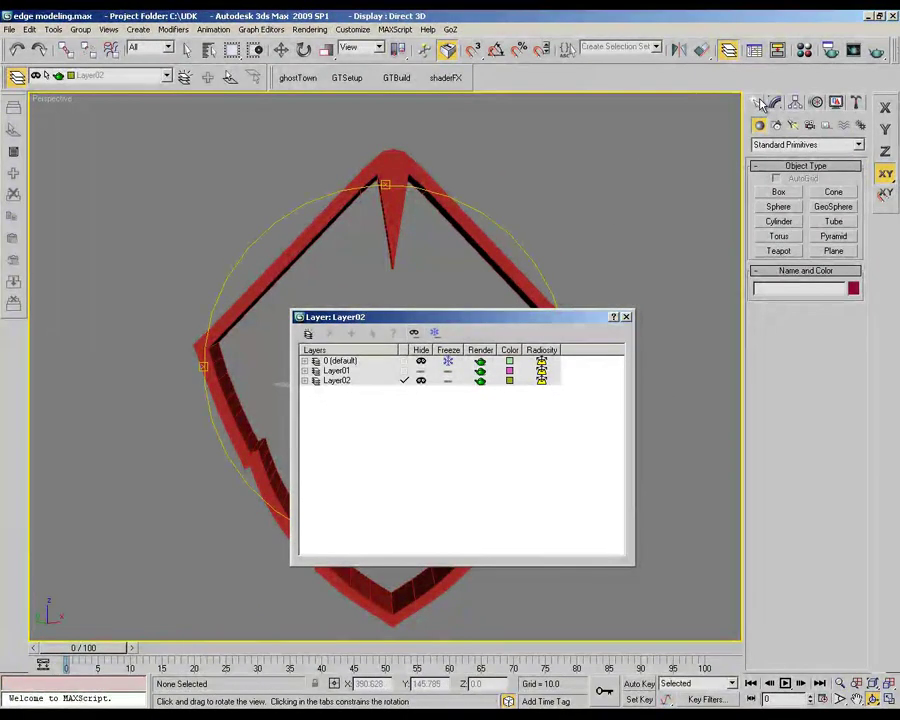
click(421, 371)
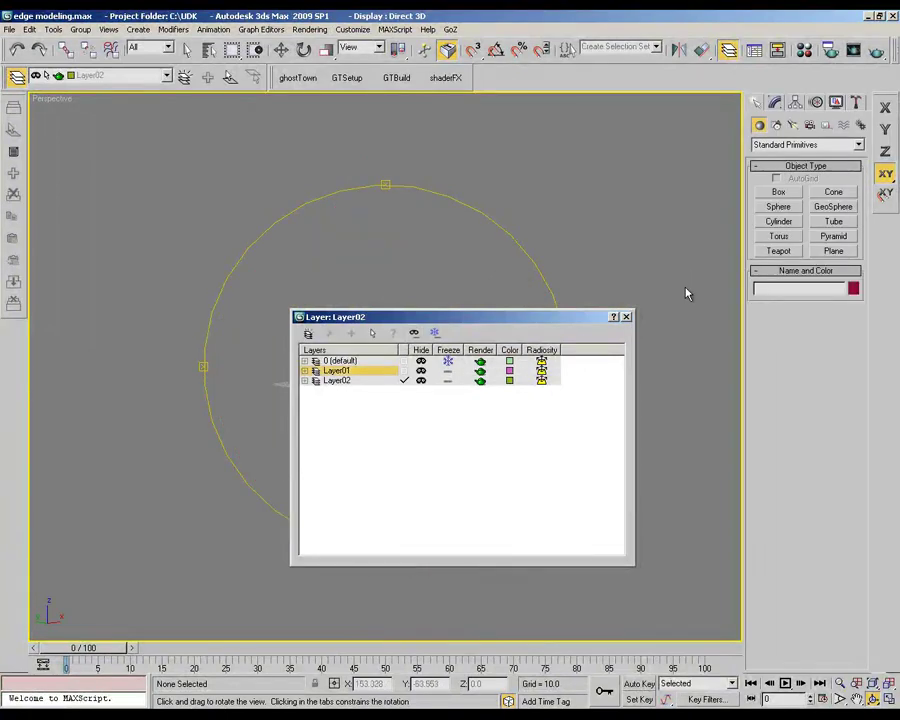
click(421, 381)
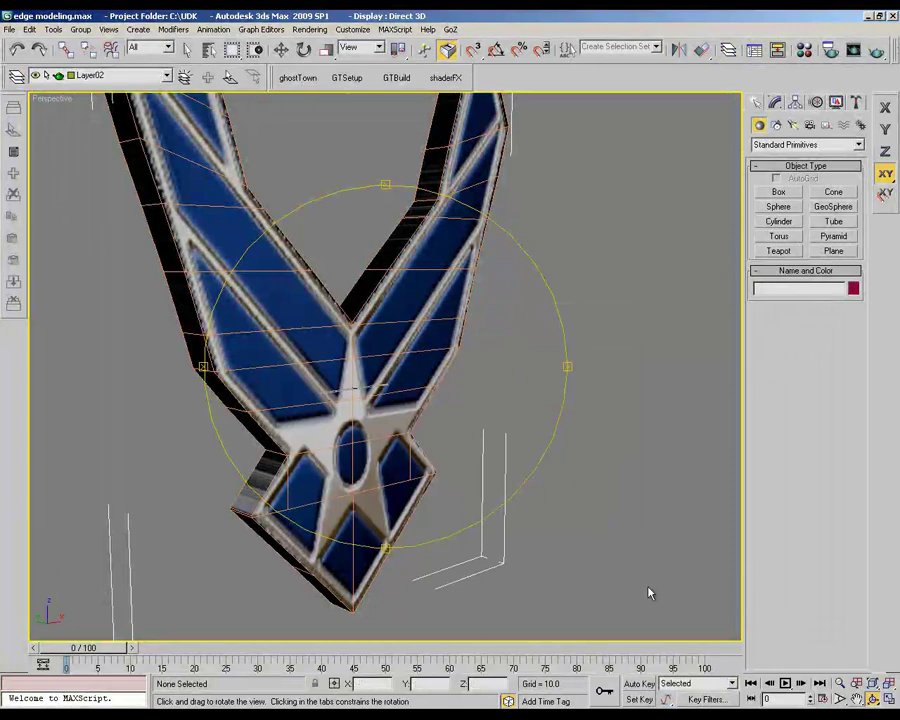
Step: Go to frame 39 with the whole winged emblem in view and render it in perspective to check the result
middle_drag(685, 282, 148, 33)
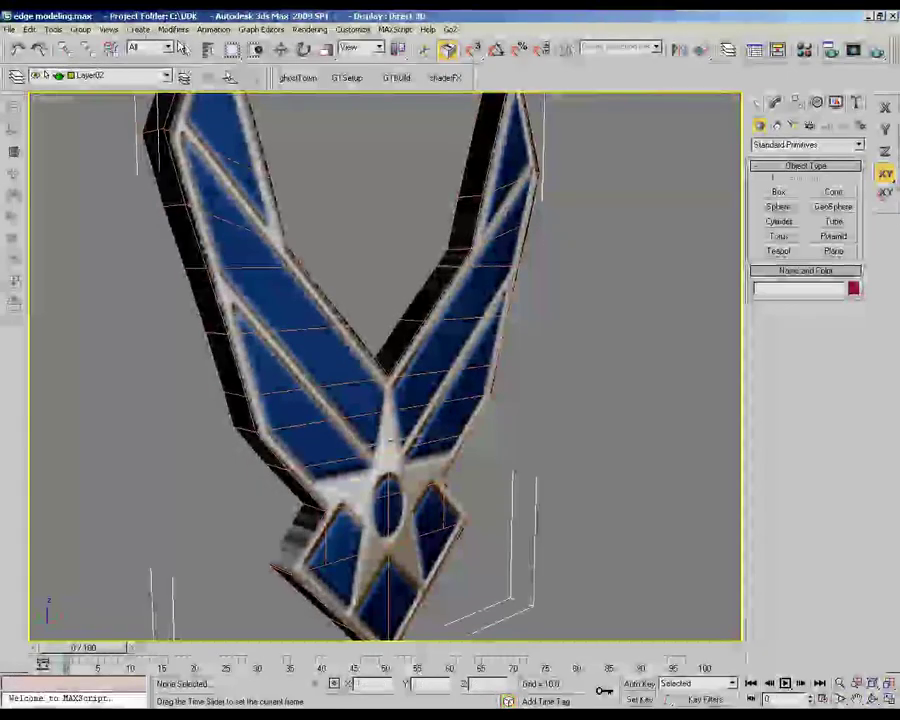
drag(84, 648, 146, 648)
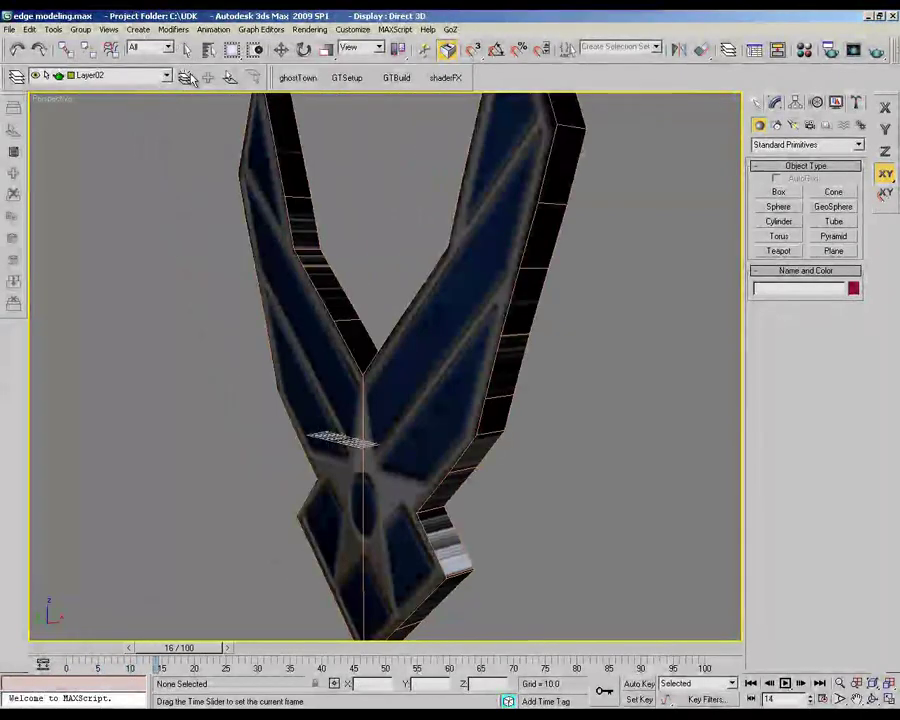
drag(292, 111, 292, 109)
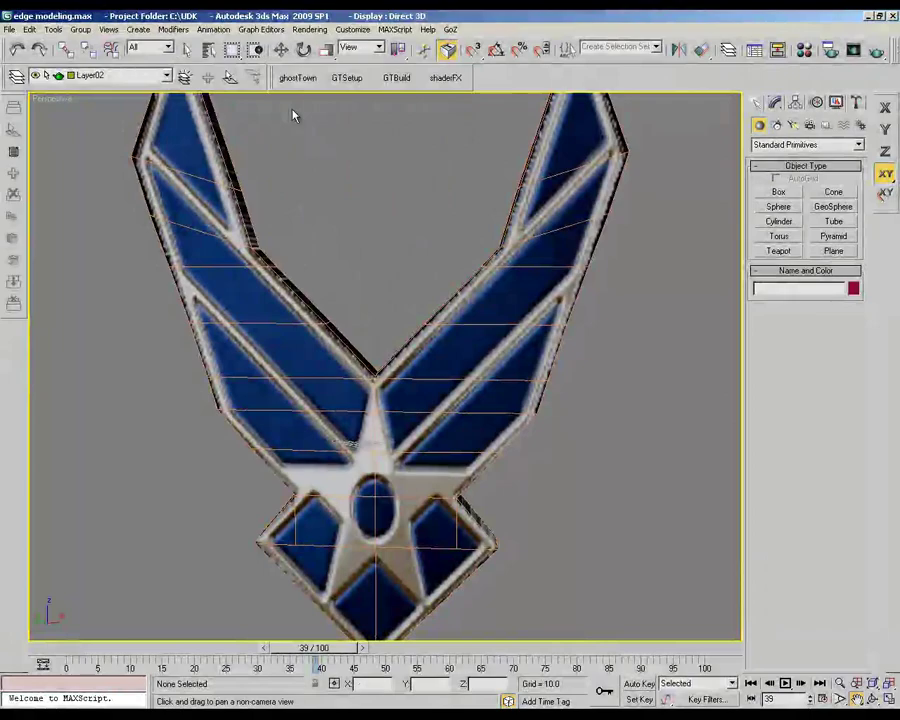
scroll(293, 131, down, 3)
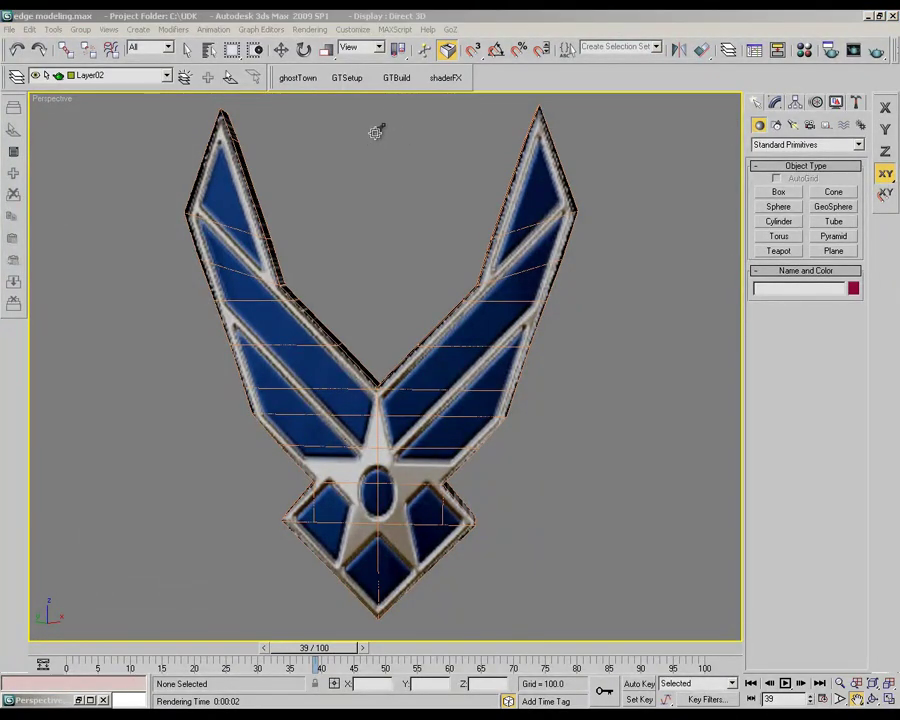
key(alt+space)
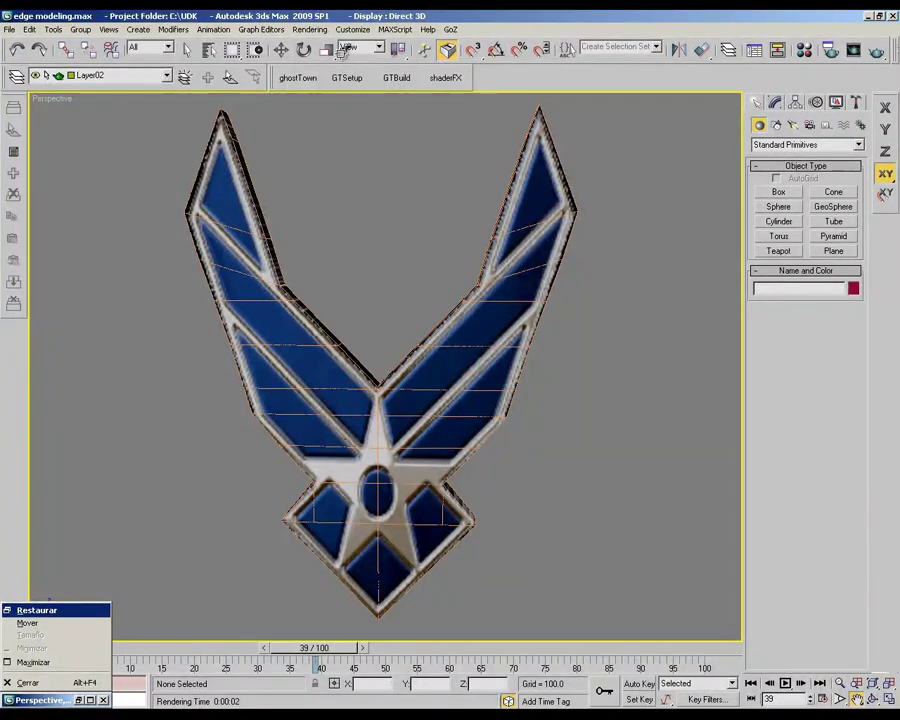
click(322, 14)
click(322, 14)
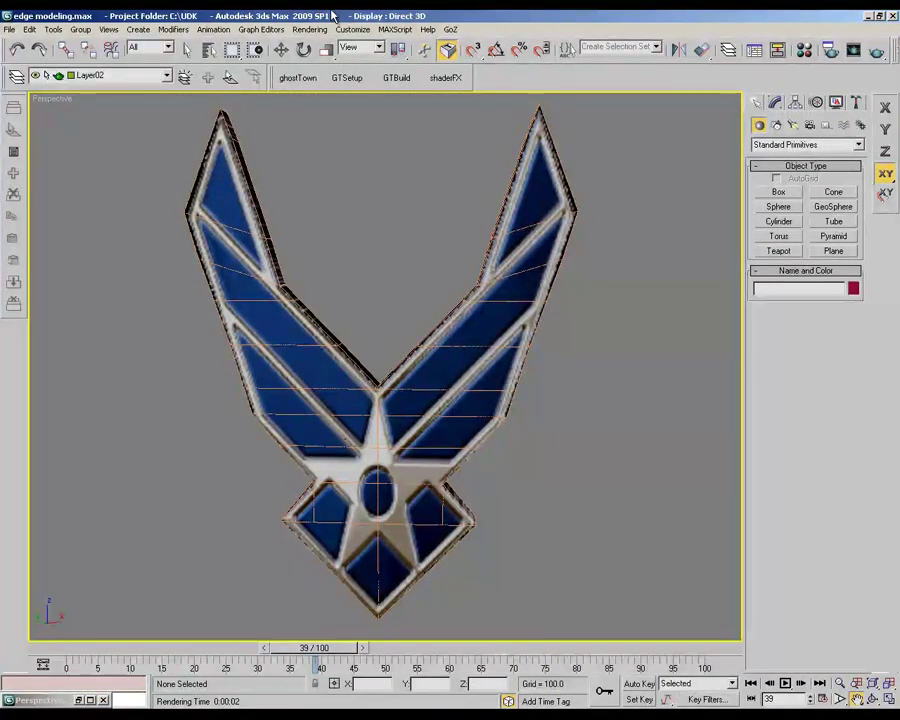
key(shift+q)
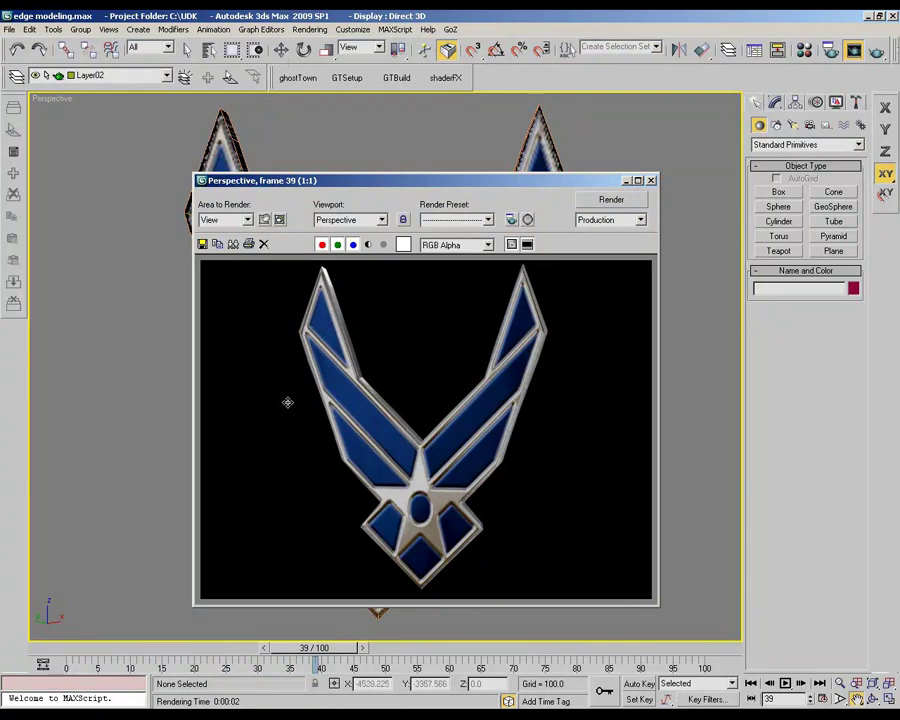
click(627, 181)
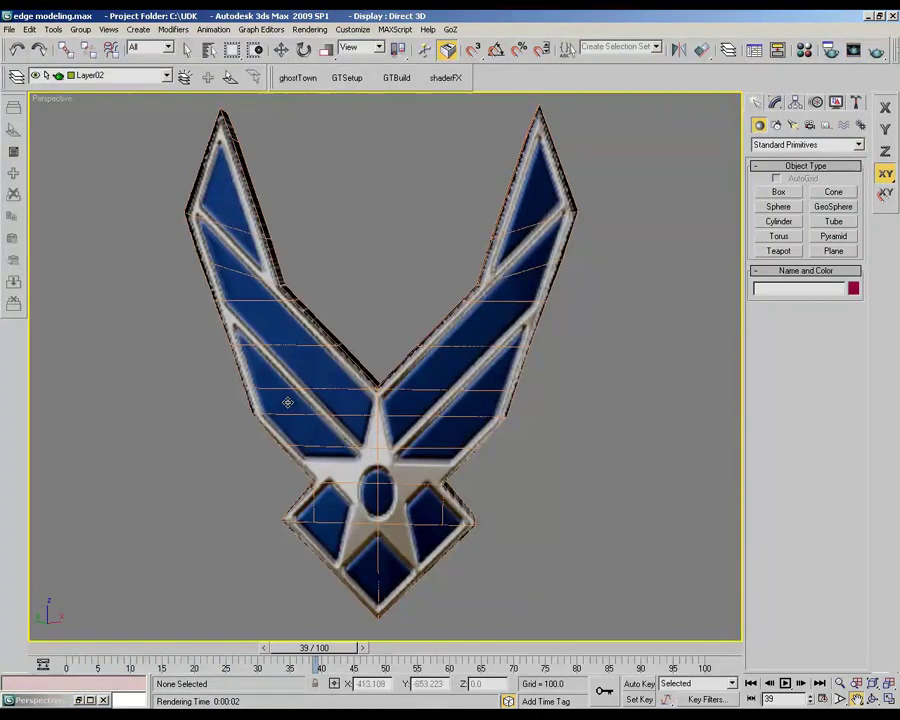
Step: Go to frame 50 and render the winged emblem from an angle that shows its thick sides
drag(314, 648, 359, 648)
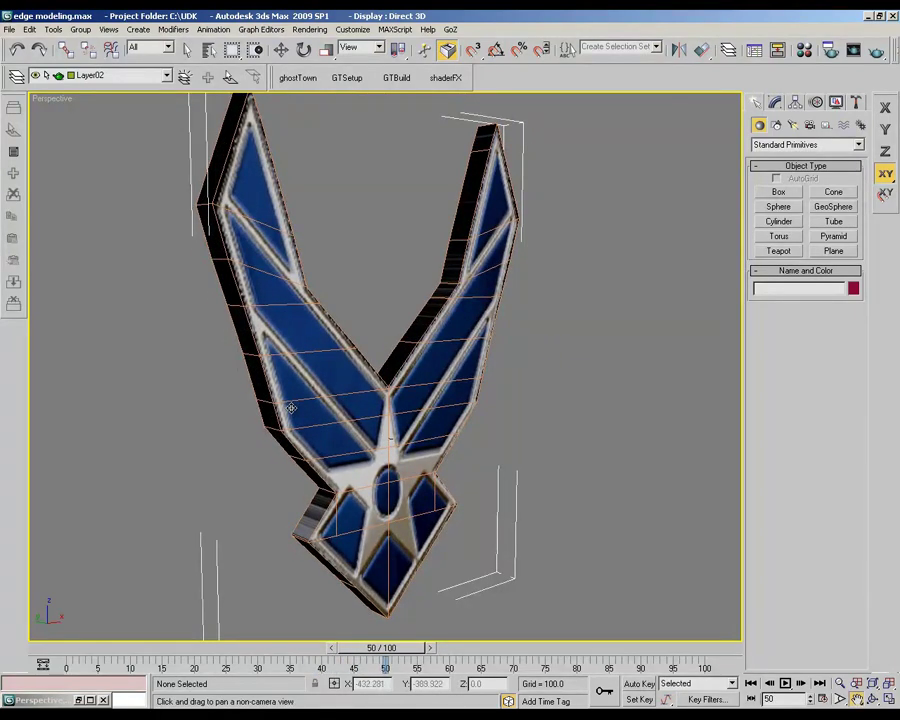
key(shift+q)
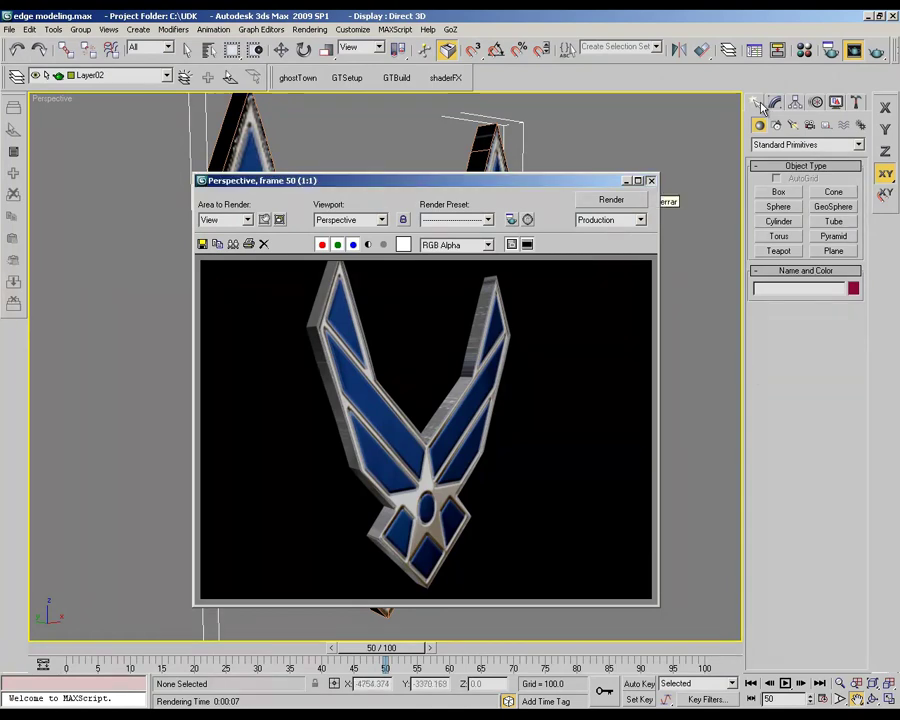
click(651, 181)
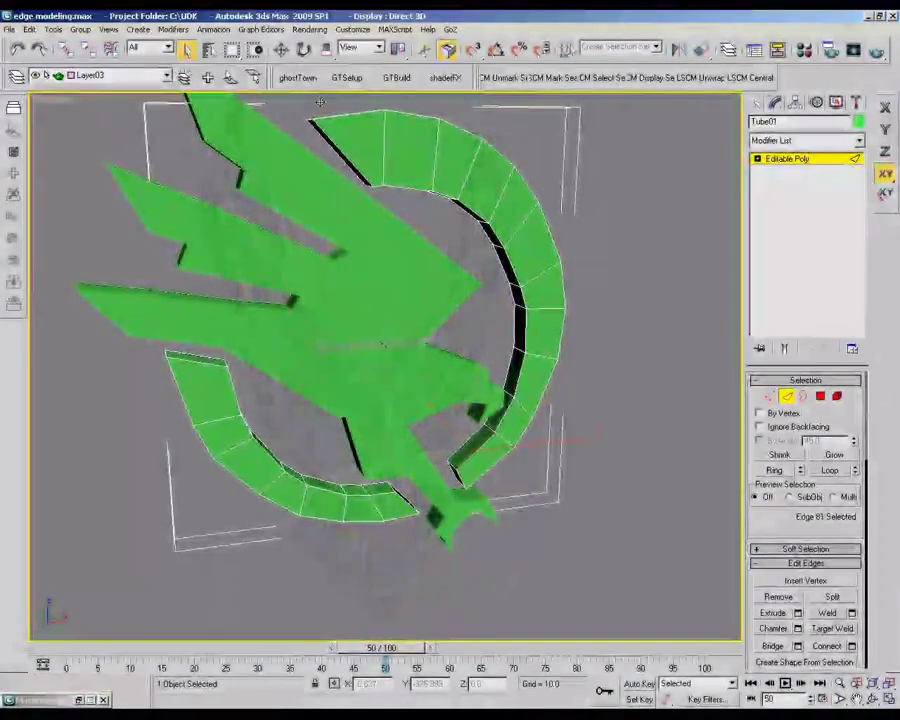
drag(383, 141, 380, 140)
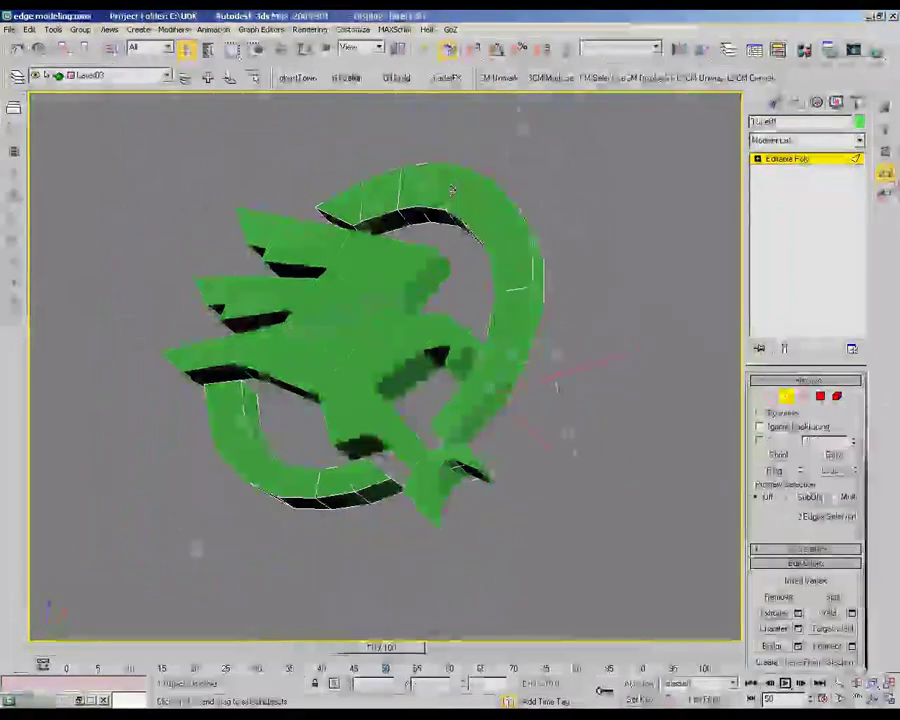